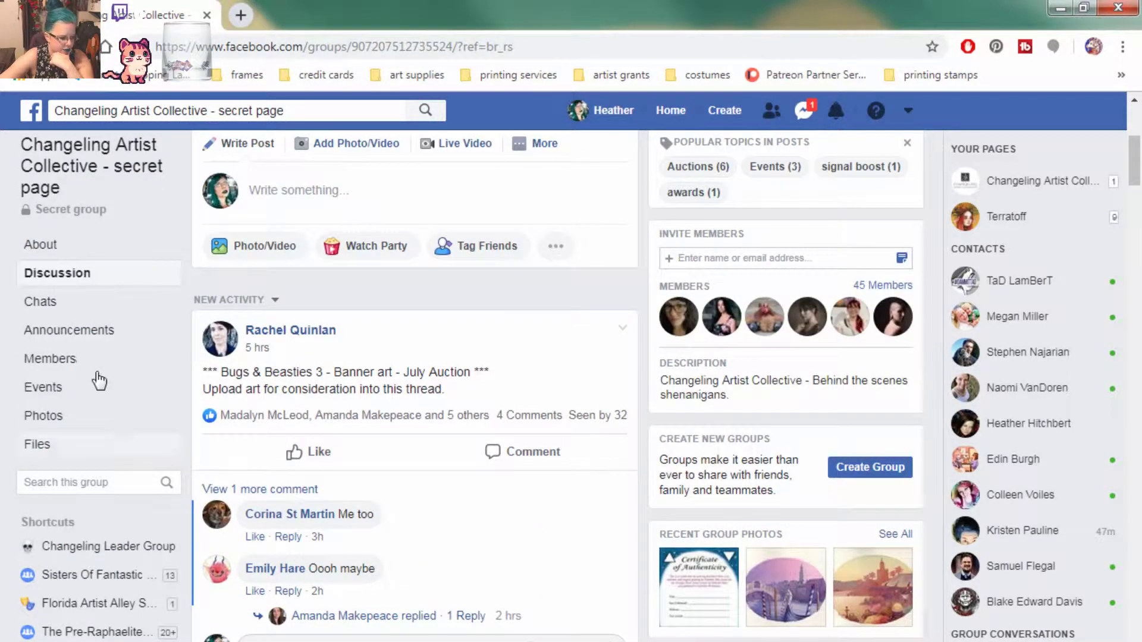
# Open the "April 7, 2019" album from the Changeling Artist Collective group's photo albums
pyautogui.click(46, 417)
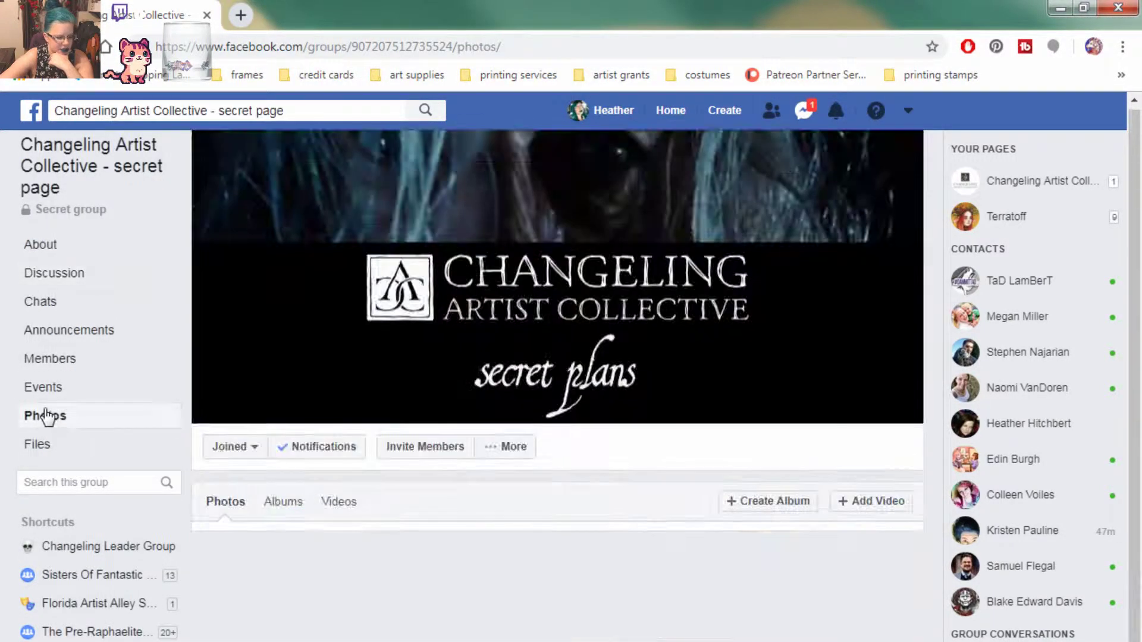
pyautogui.scroll(3, 433, 291)
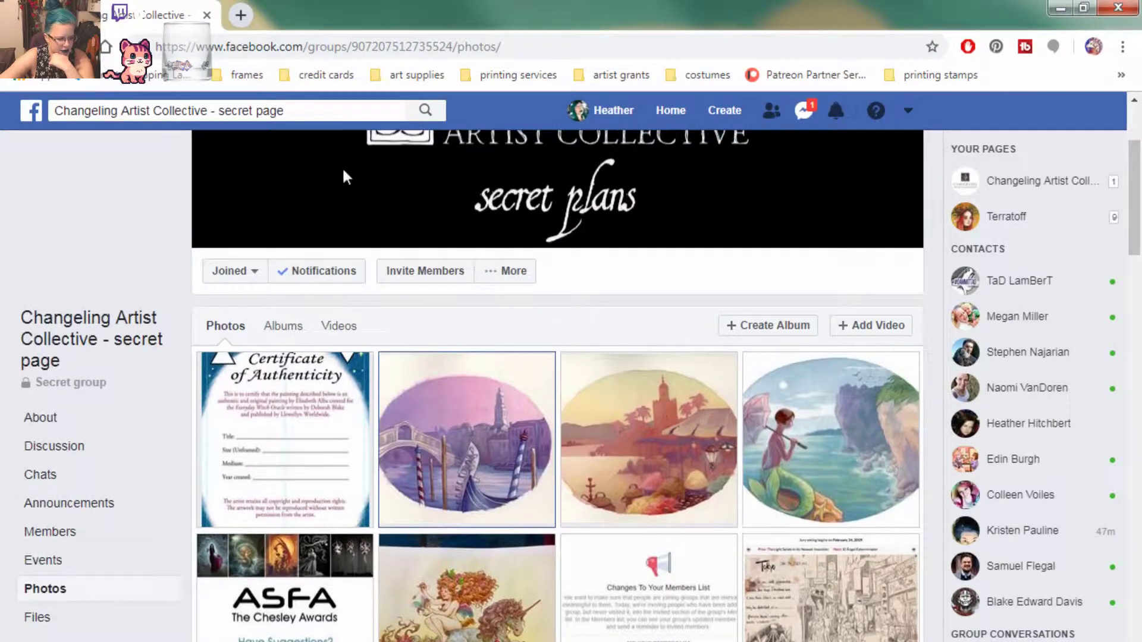
pyautogui.click(298, 337)
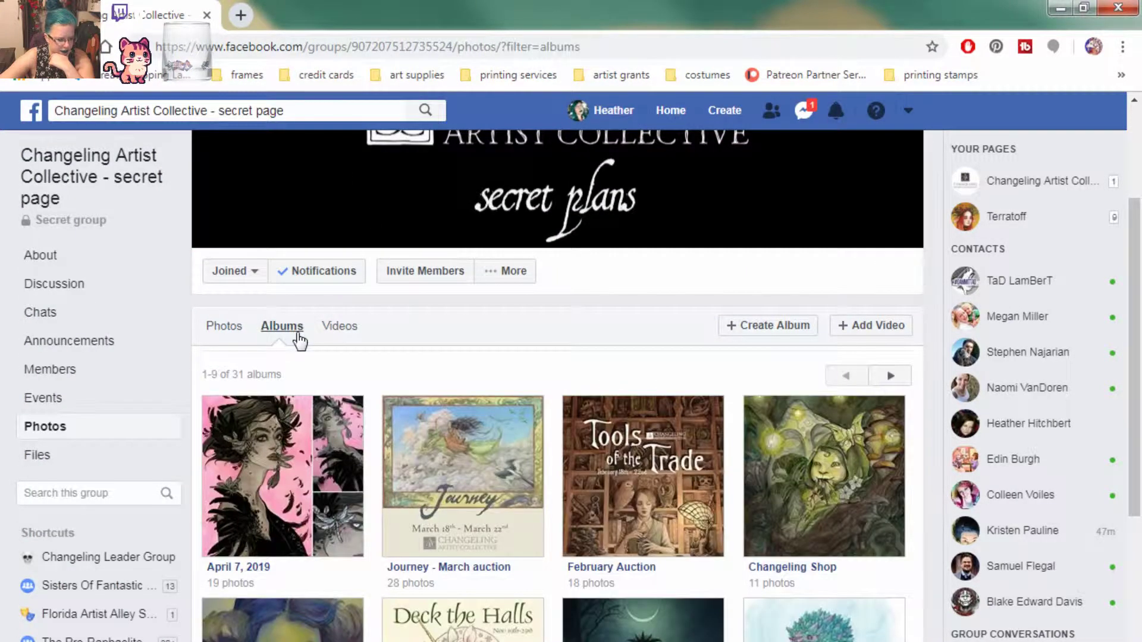
pyautogui.scroll(-2, 327, 359)
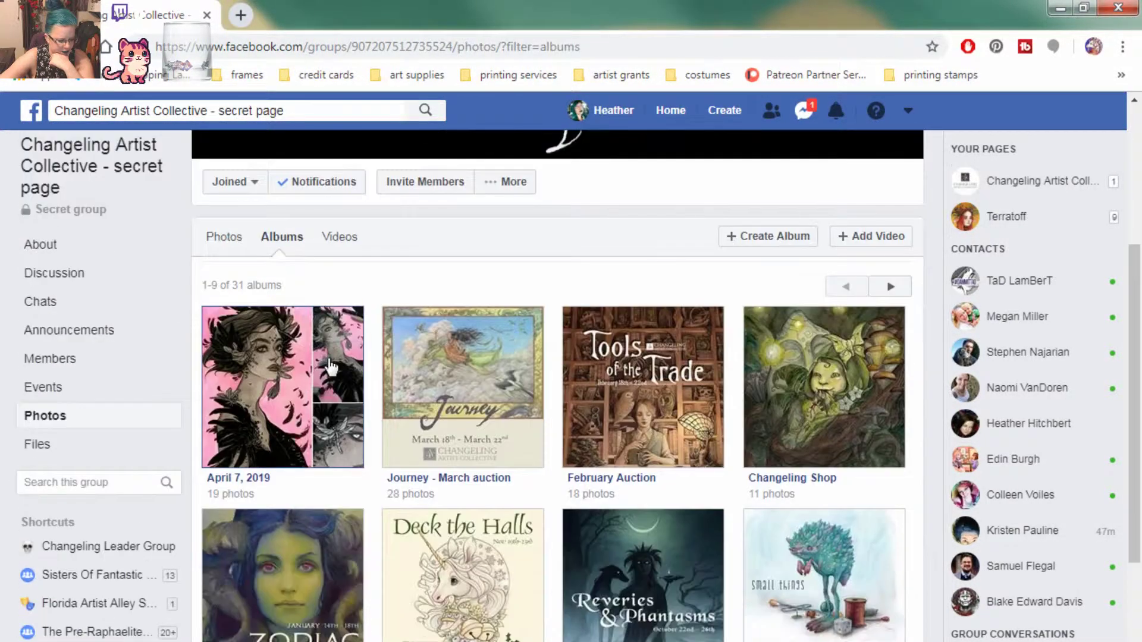
pyautogui.click(330, 367)
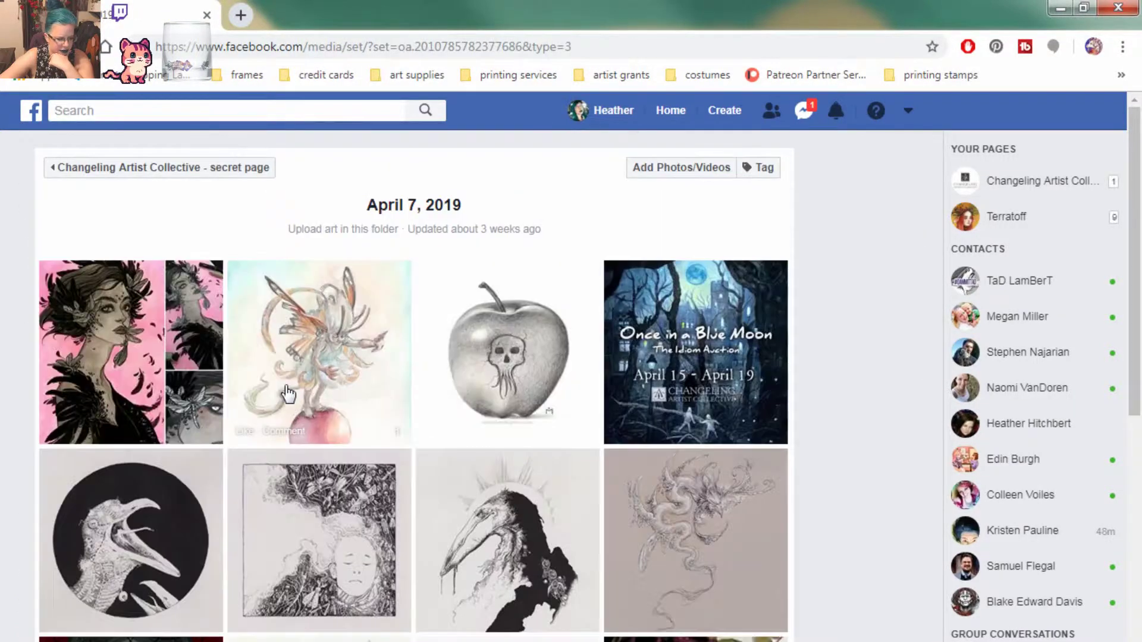
# Look through the artworks uploaded to the April 7, 2019 album
pyautogui.scroll(-5, 337, 362)
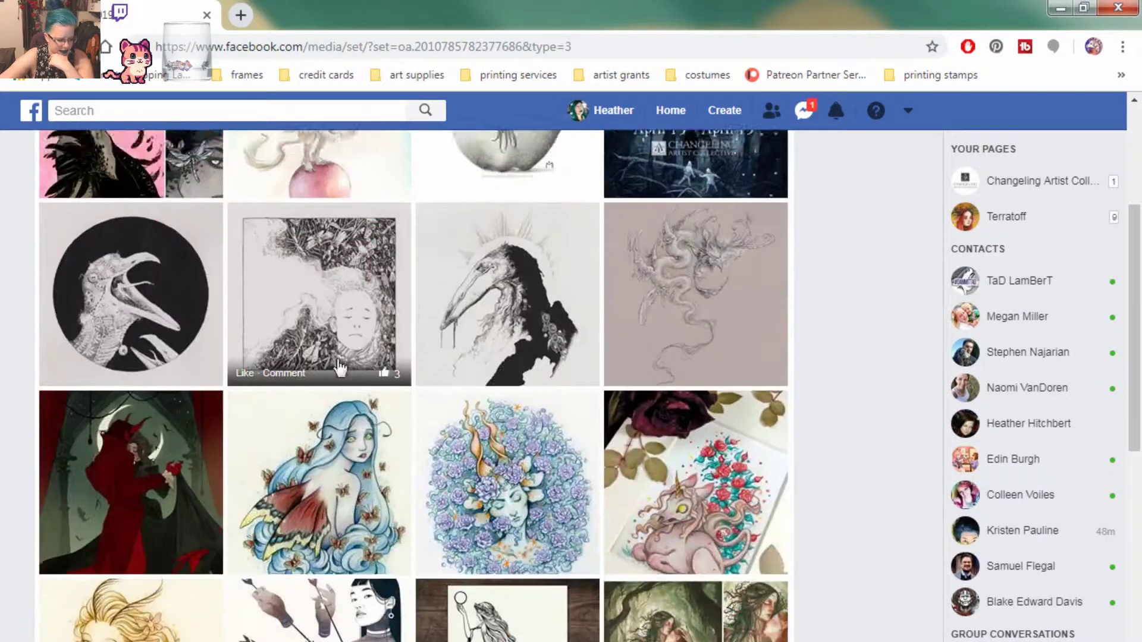
pyautogui.scroll(-5, 337, 361)
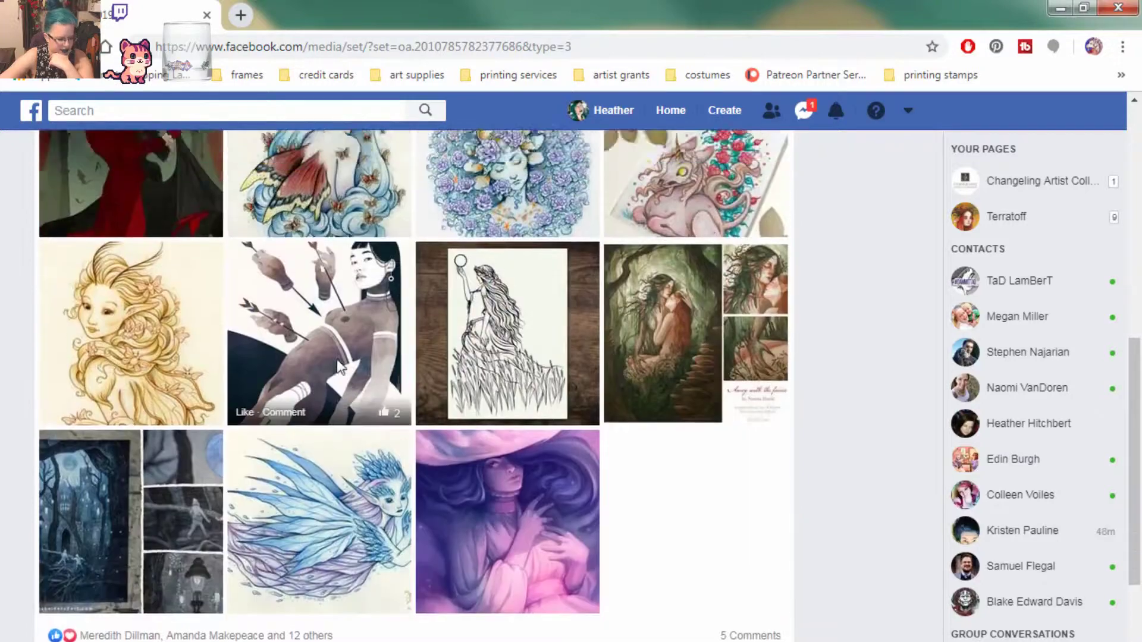
pyautogui.scroll(5, 336, 361)
pyautogui.scroll(2, 339, 368)
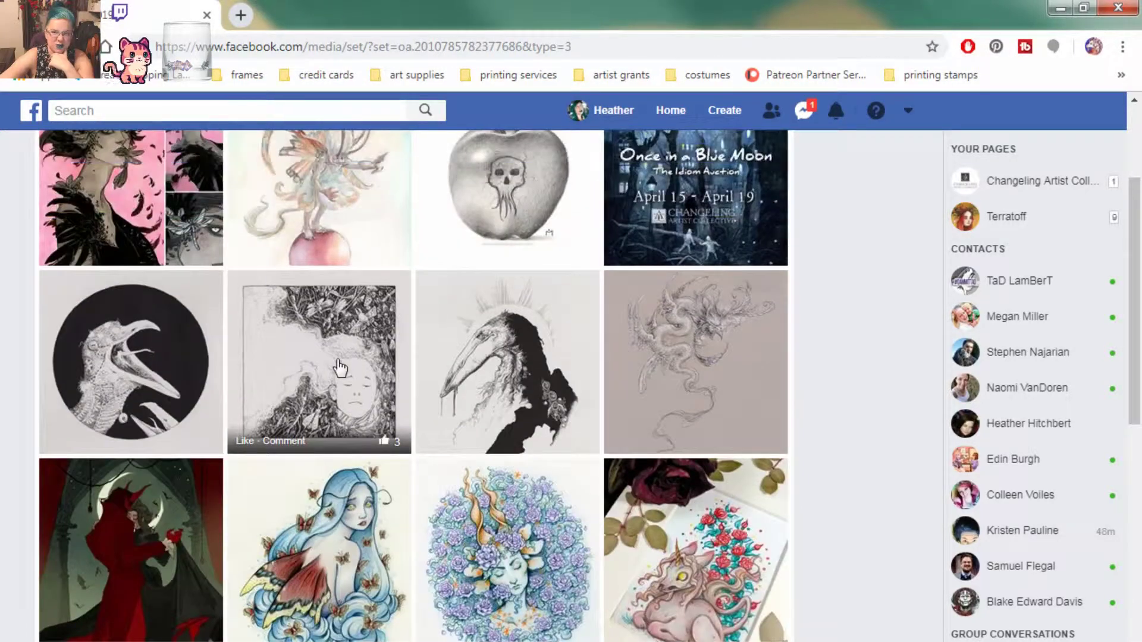
pyautogui.scroll(3, 408, 306)
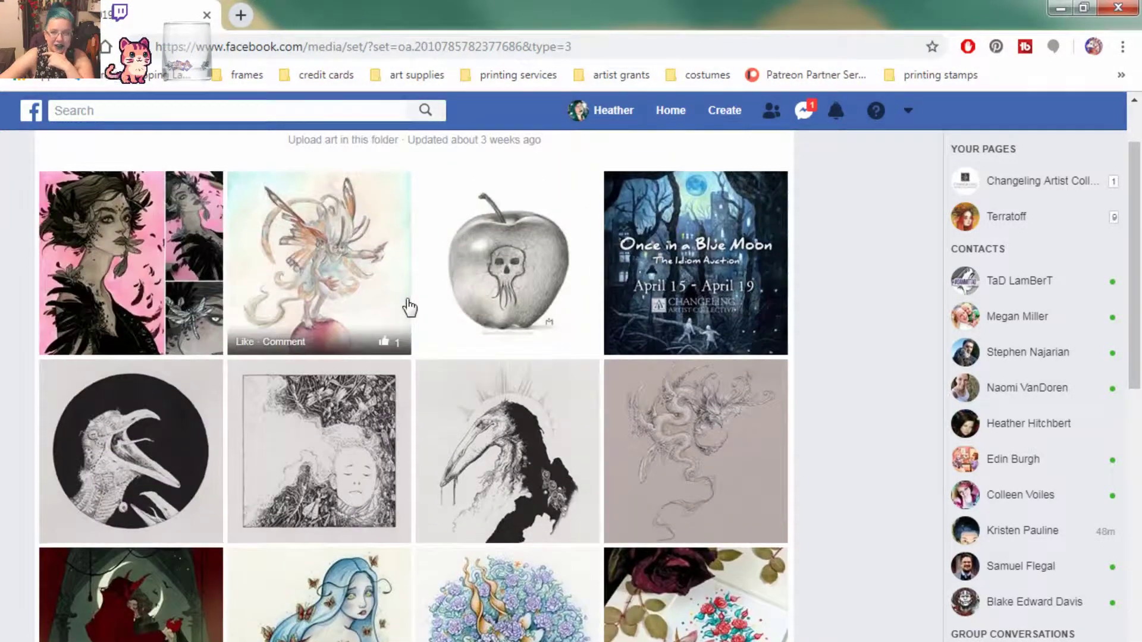
pyautogui.scroll(-2, 410, 307)
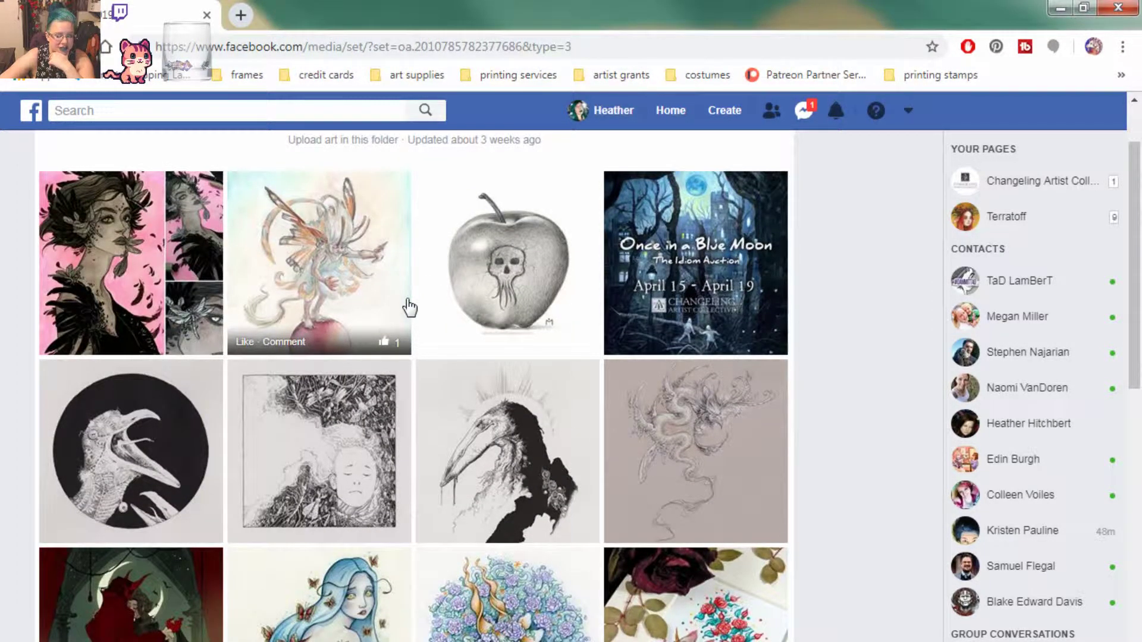
pyautogui.scroll(2, 409, 307)
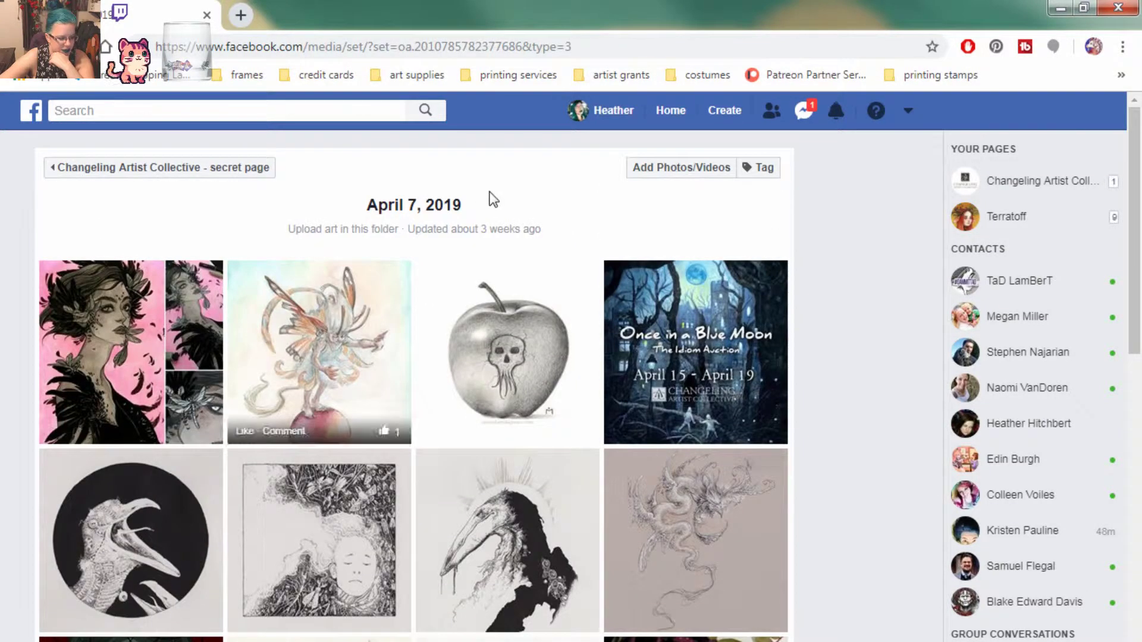
pyautogui.scroll(-4, 333, 338)
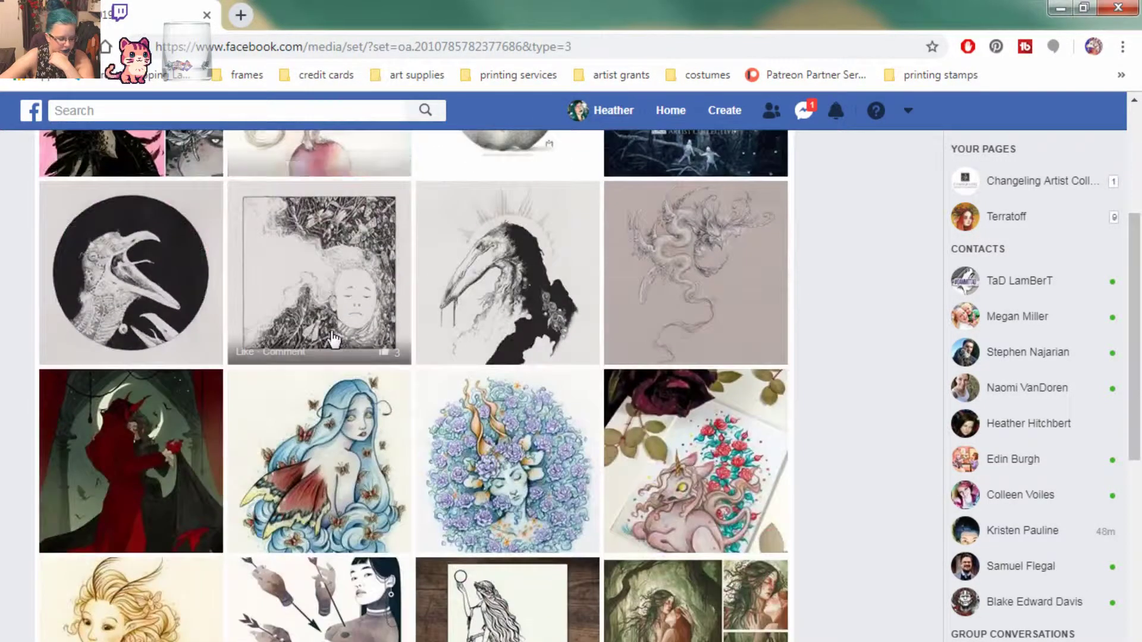
pyautogui.scroll(-2, 334, 339)
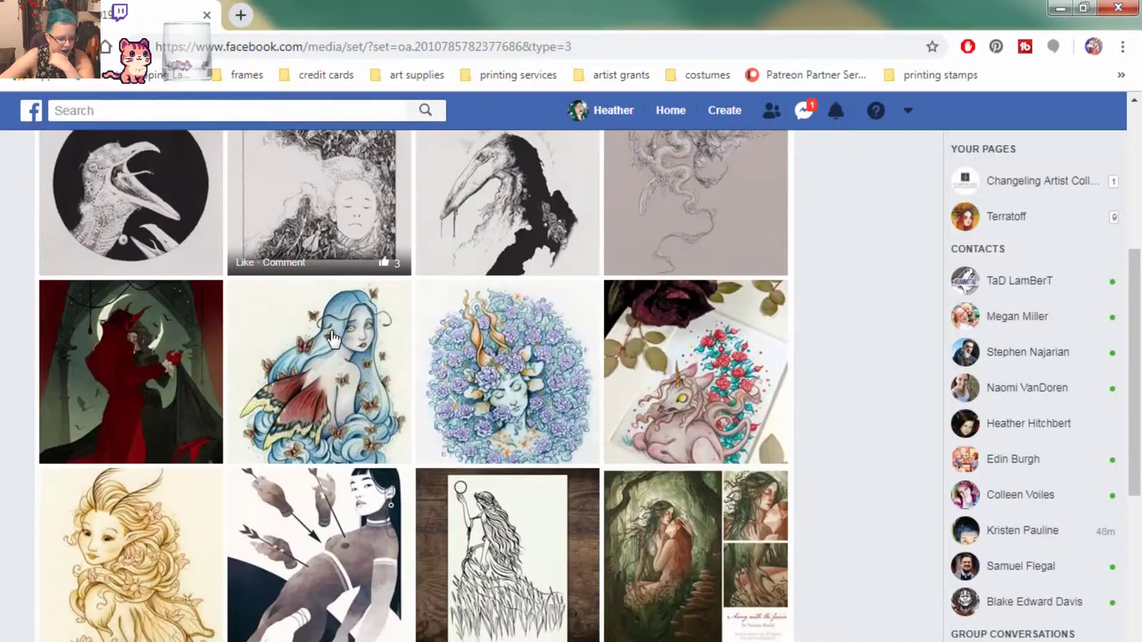
pyautogui.scroll(-4, 333, 339)
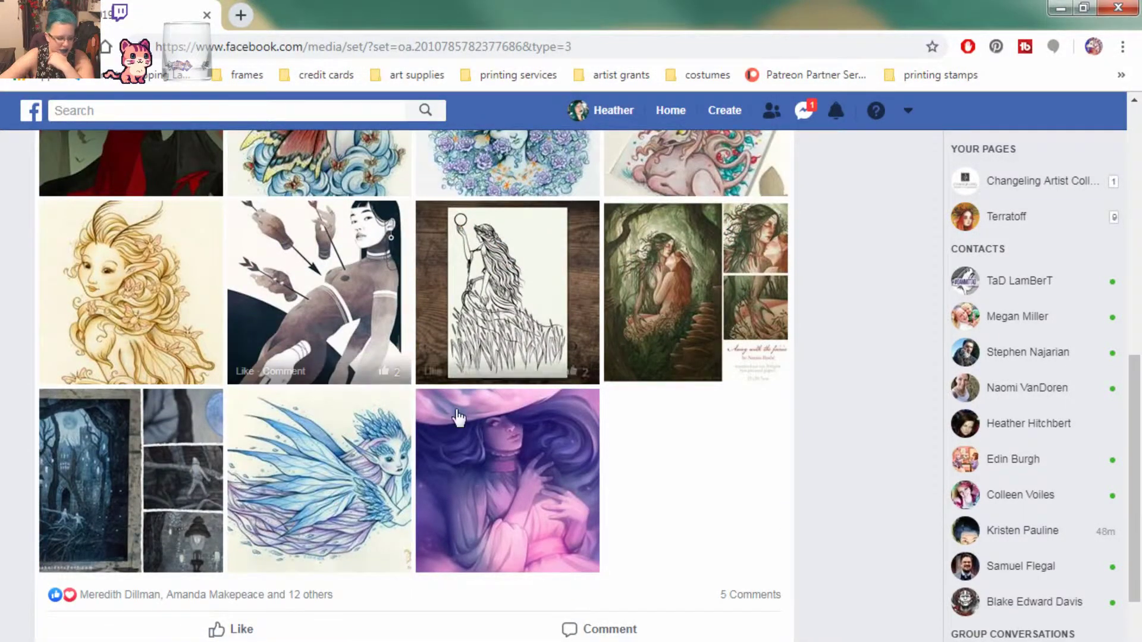
pyautogui.scroll(5, 458, 418)
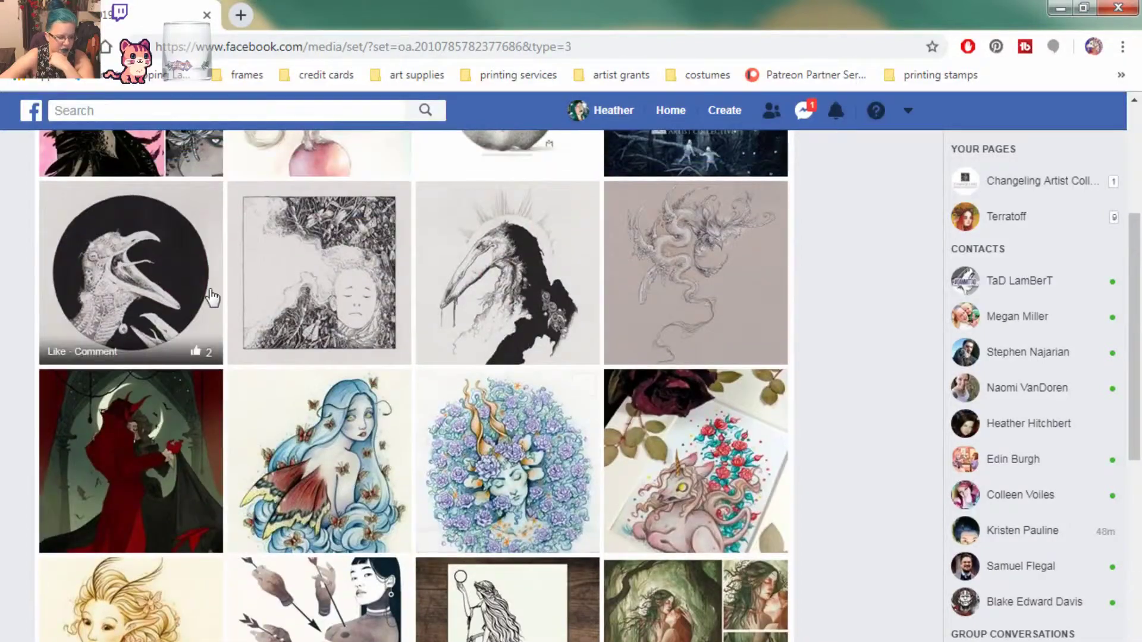
pyautogui.scroll(3, 212, 298)
# Open the album's first artwork and browse the save location to CHANGELING ARTIST COLLECTIVE > NEWSLETTER > 2019 > 04 april, closing the artwork when finished
pyautogui.click(178, 282)
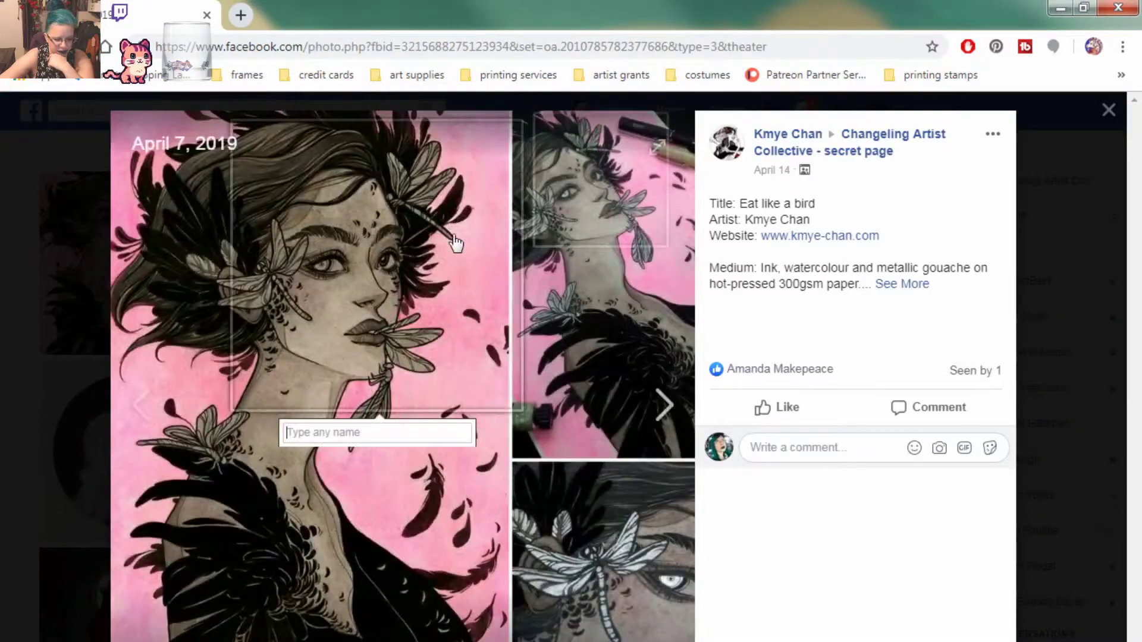
pyautogui.rightClick(452, 244)
pyautogui.click(483, 331)
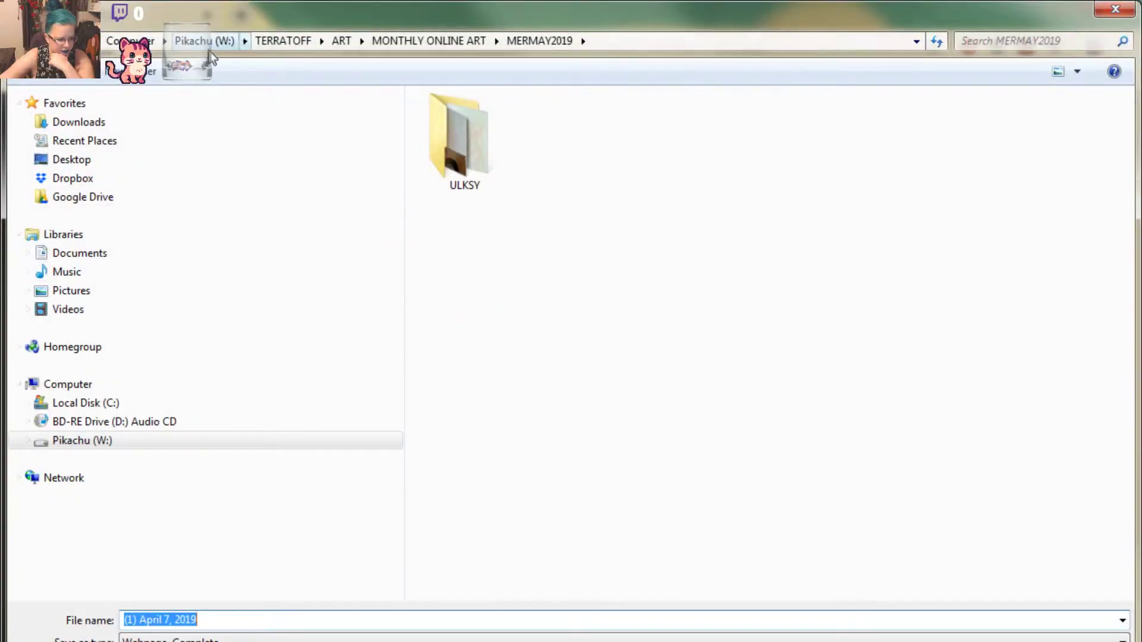
pyautogui.click(208, 43)
pyautogui.doubleClick(479, 215)
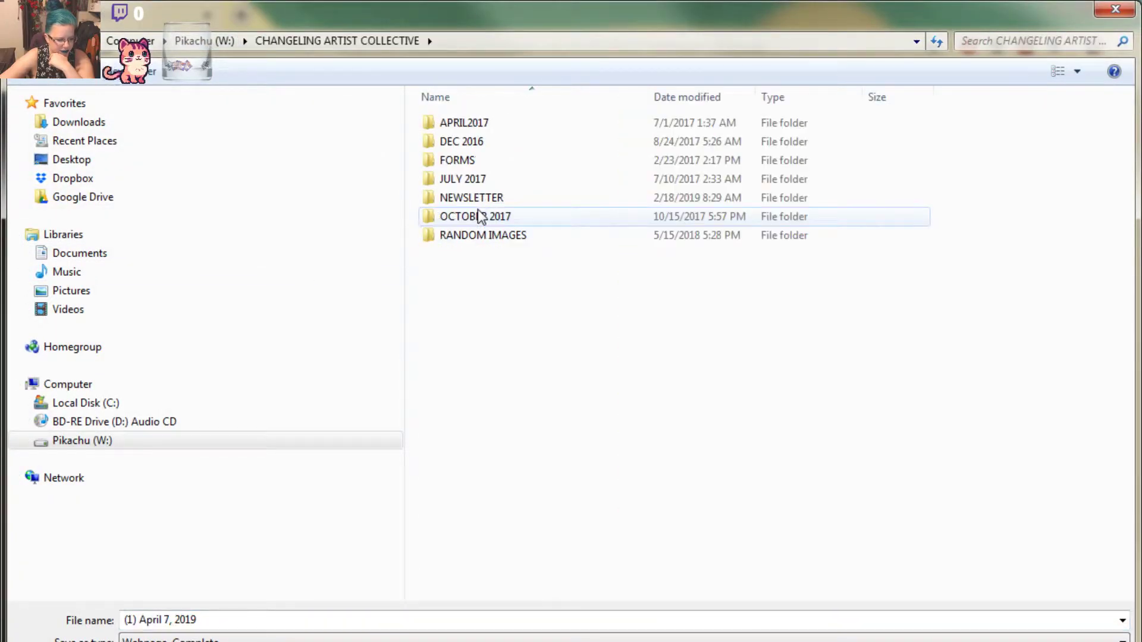
pyautogui.doubleClick(472, 196)
pyautogui.doubleClick(455, 141)
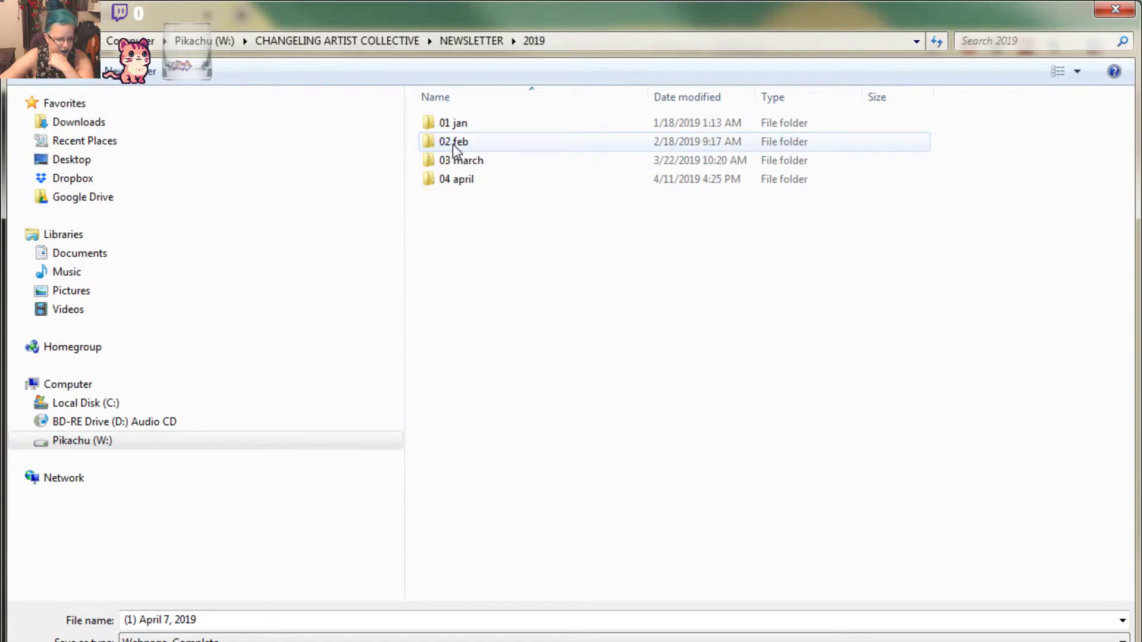
pyautogui.doubleClick(456, 179)
pyautogui.doubleClick(457, 183)
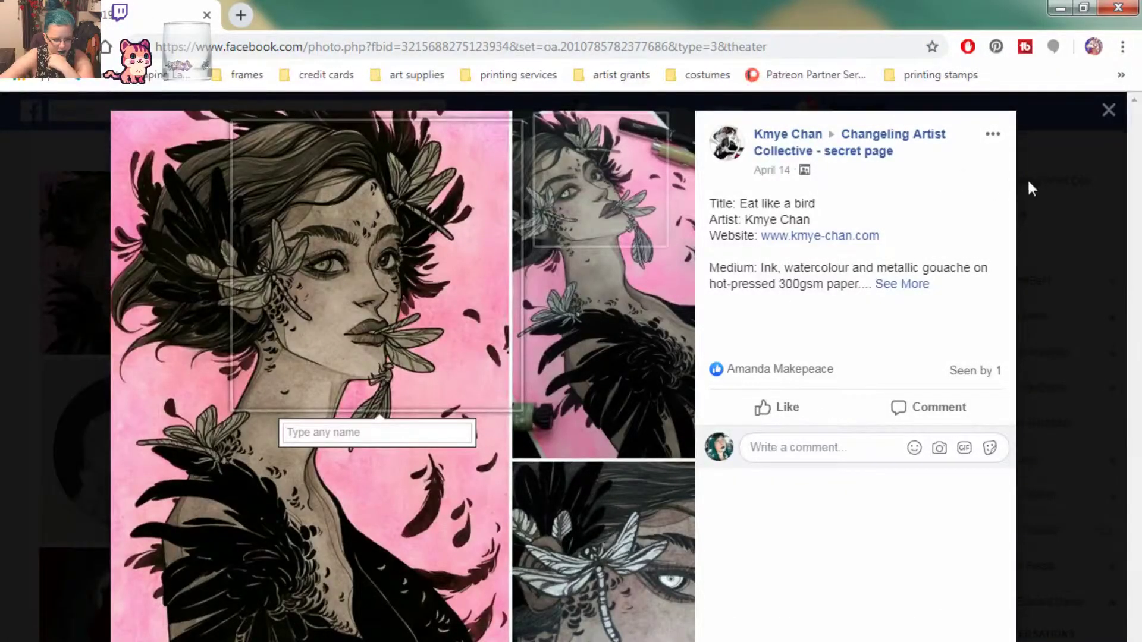
pyautogui.click(1109, 109)
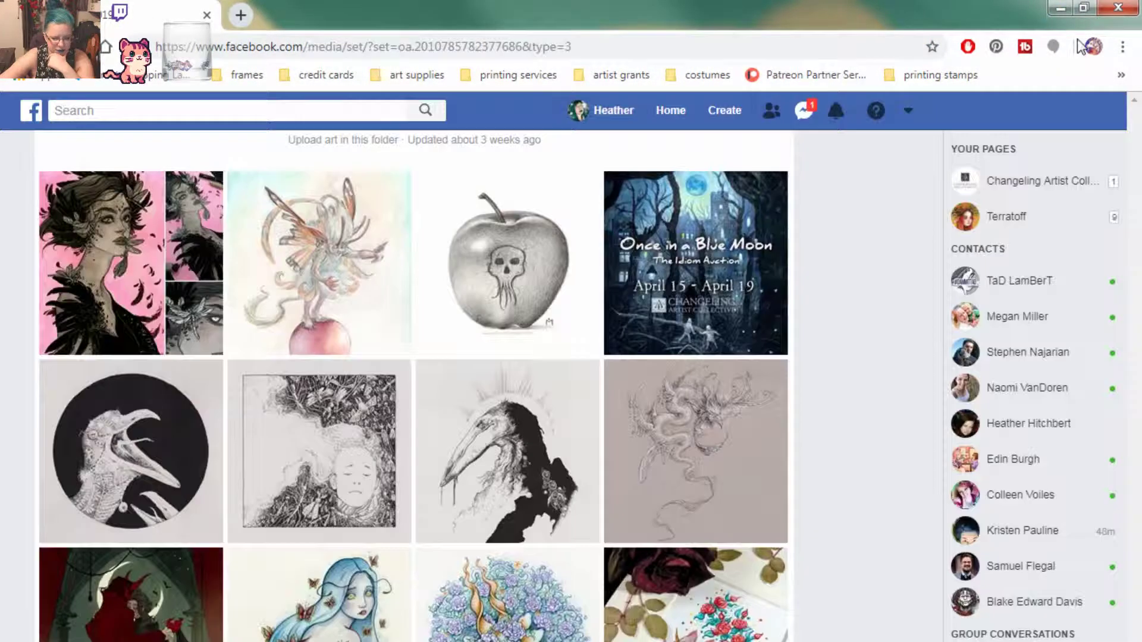
# Switch to the Mailchimp browser window and request the Changeling Artist Collective account's dashboard
pyautogui.click(1060, 9)
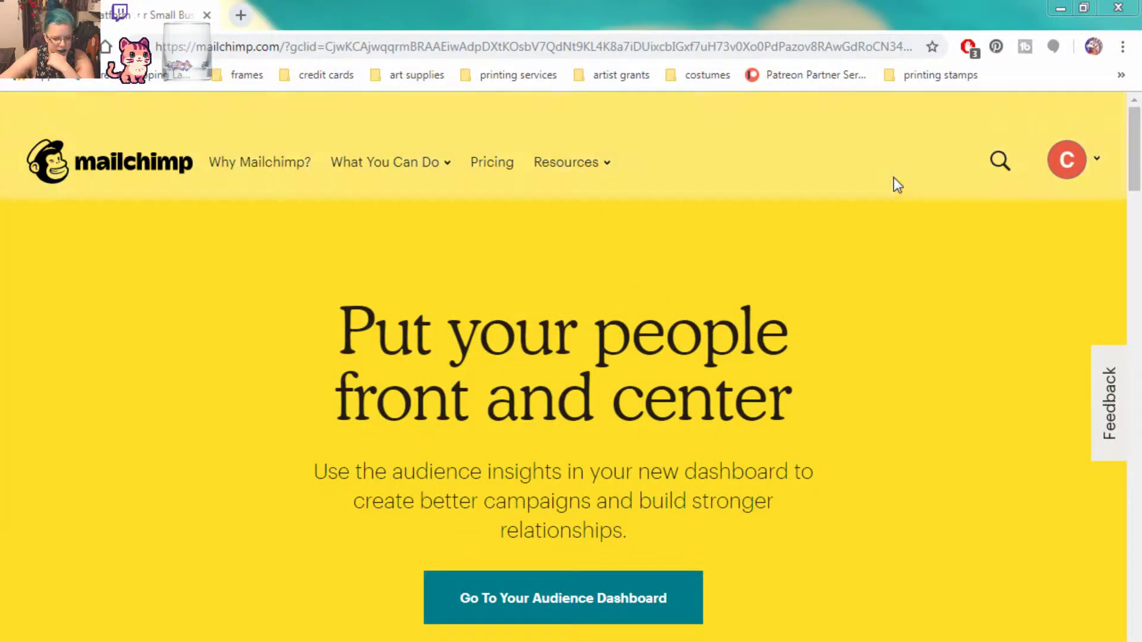
pyautogui.click(1065, 161)
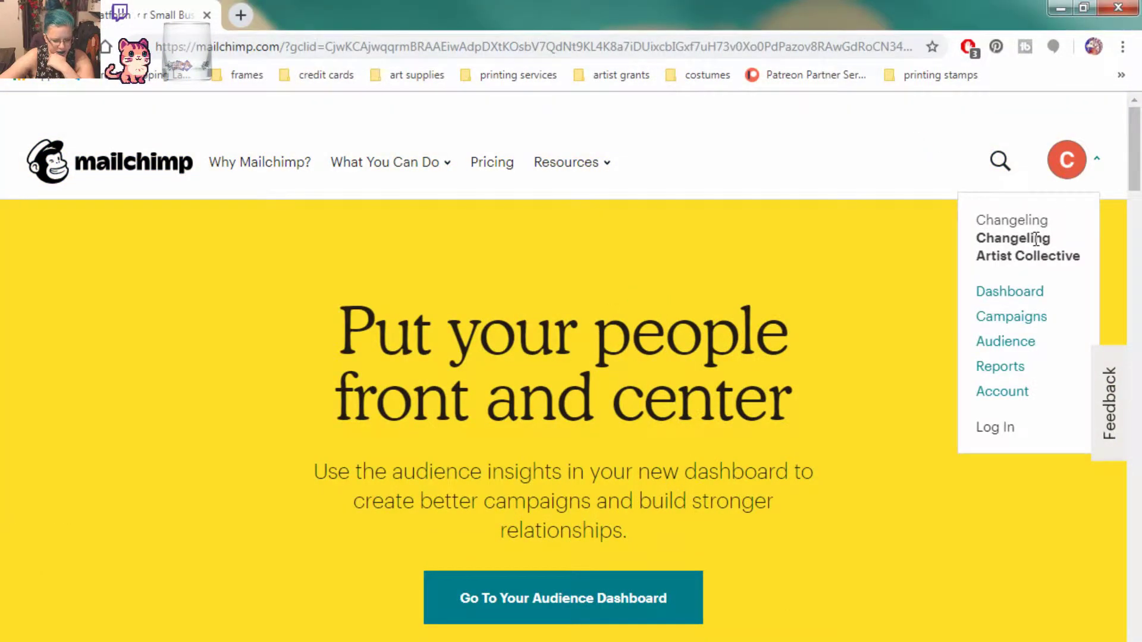
pyautogui.click(1009, 291)
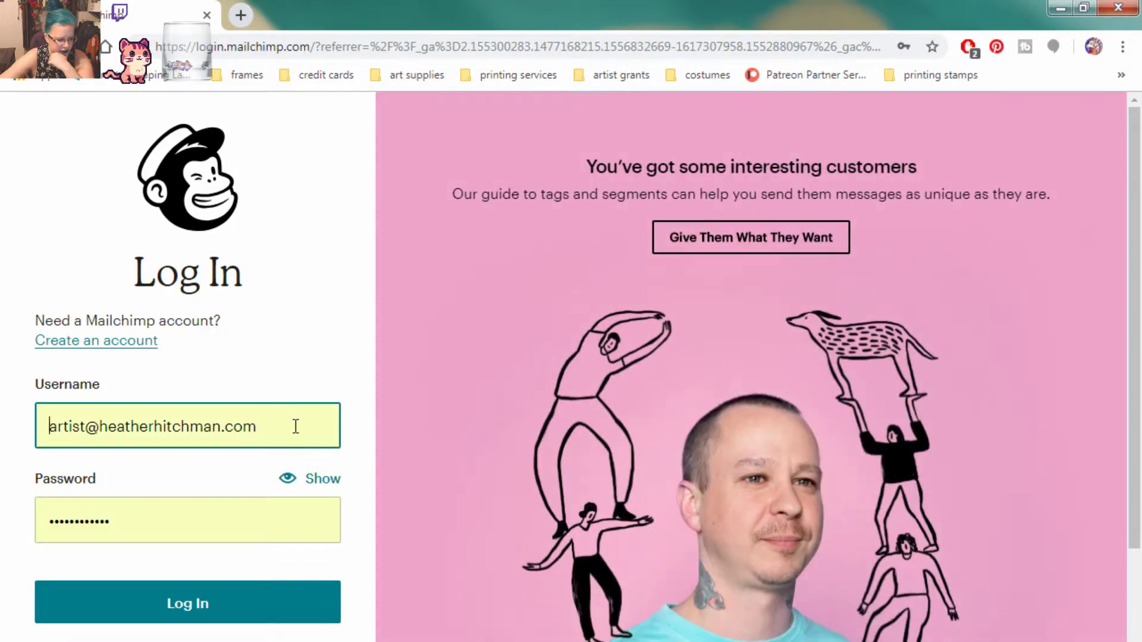
# Replace the prefilled login details with the collective's username and account password, and log in
pyautogui.click(298, 427)
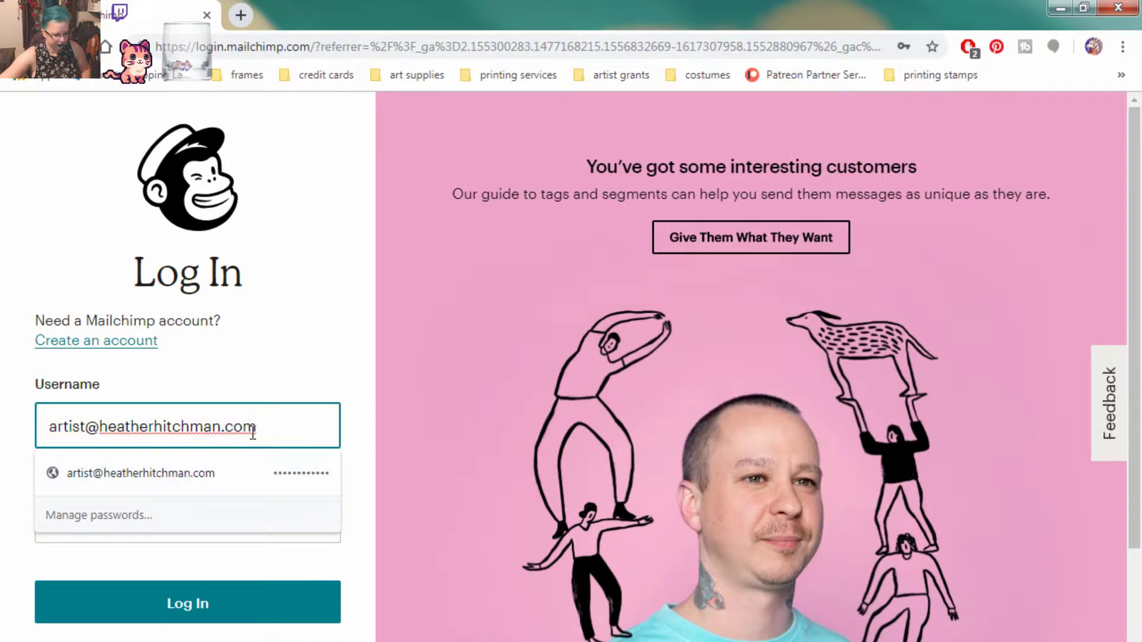
pyautogui.moveTo(266, 432); pyautogui.dragTo(36, 447)
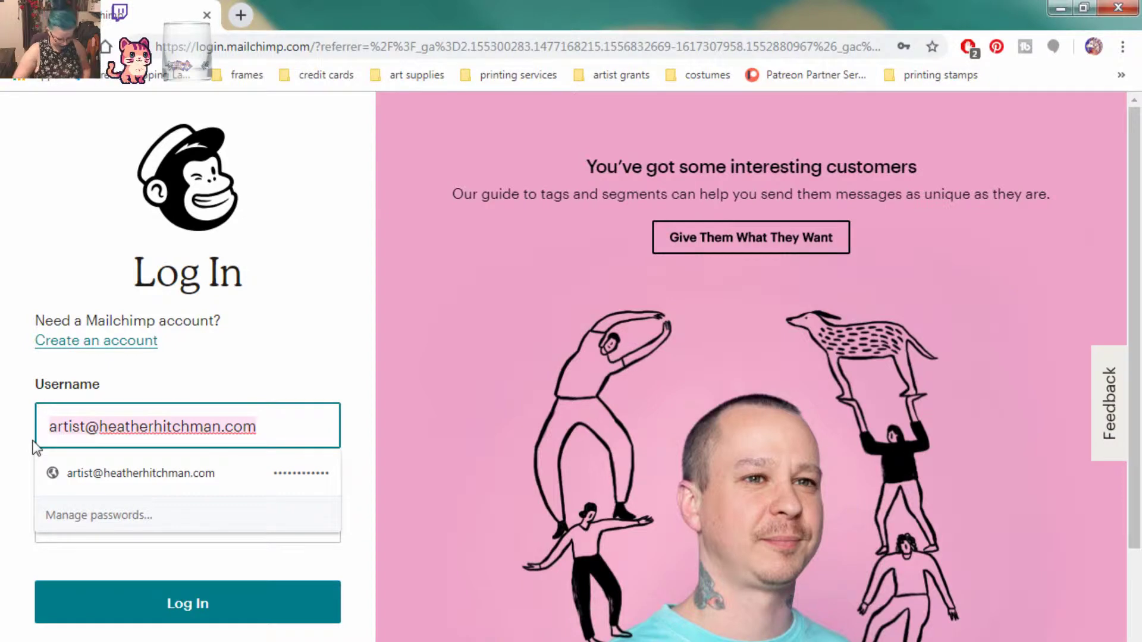
pyautogui.write('changelingartistcollective')
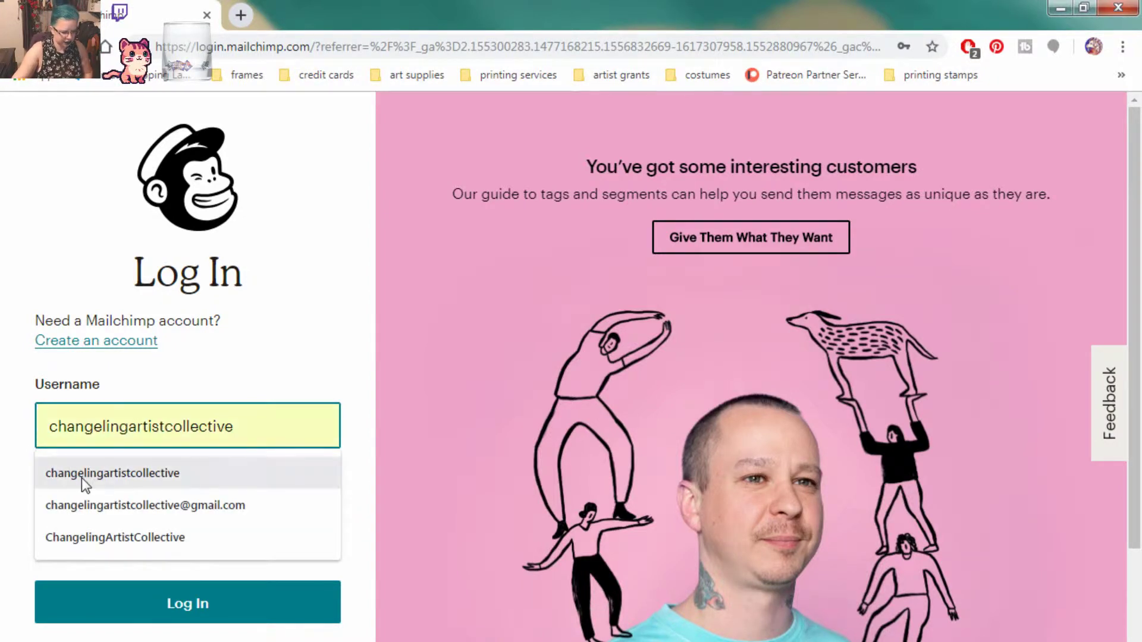
pyautogui.click(83, 485)
pyautogui.moveTo(133, 528); pyautogui.dragTo(33, 528)
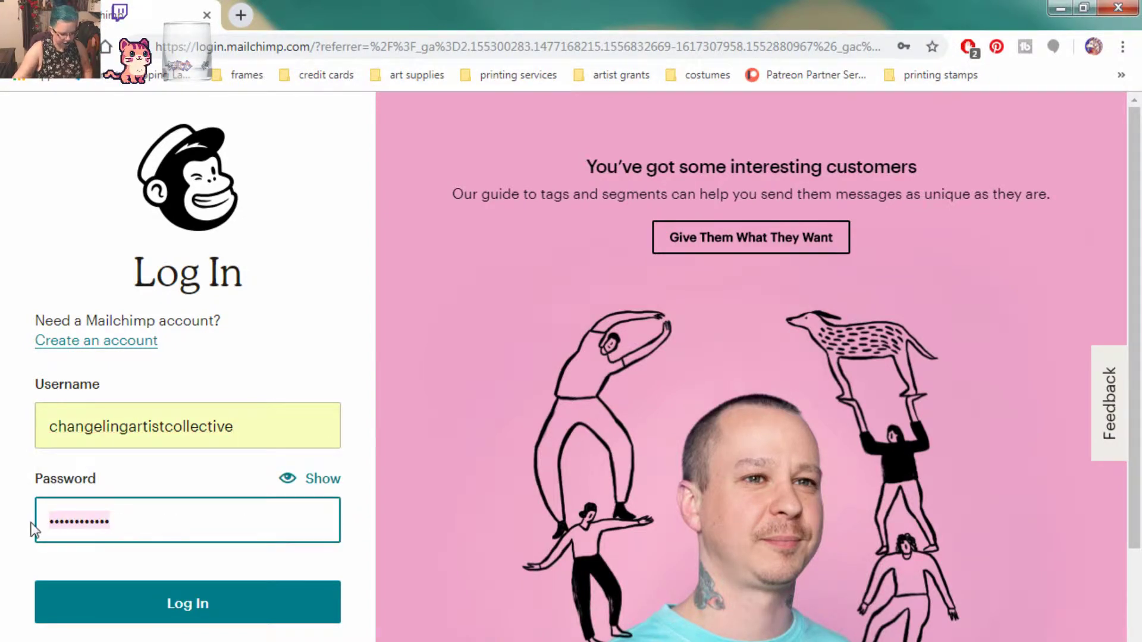
pyautogui.write('•••')
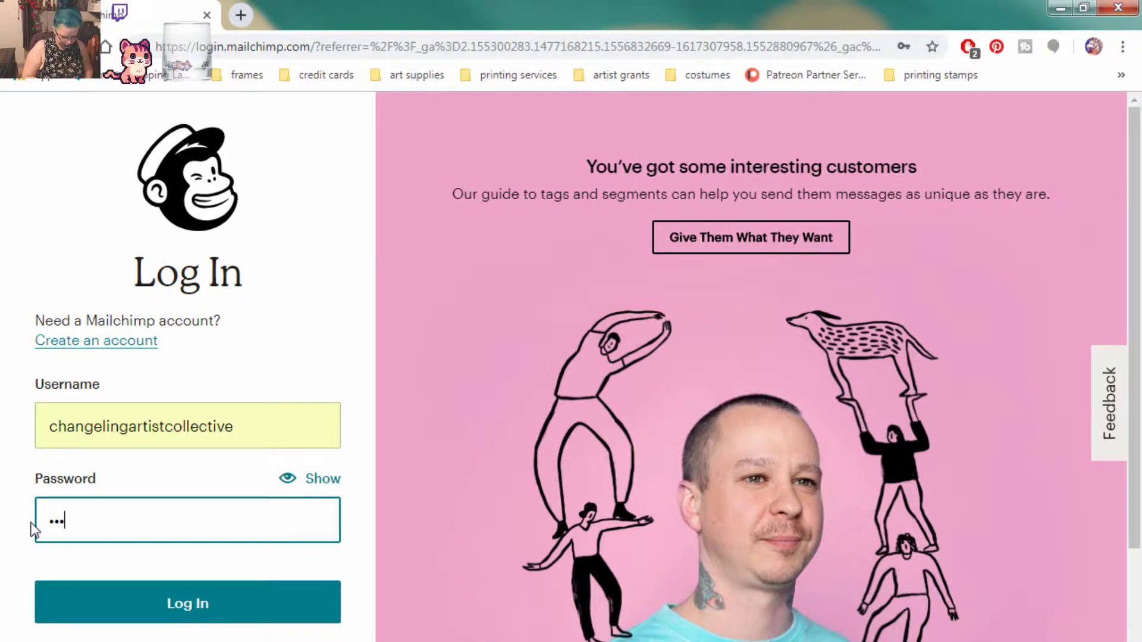
pyautogui.write('••••••••••')
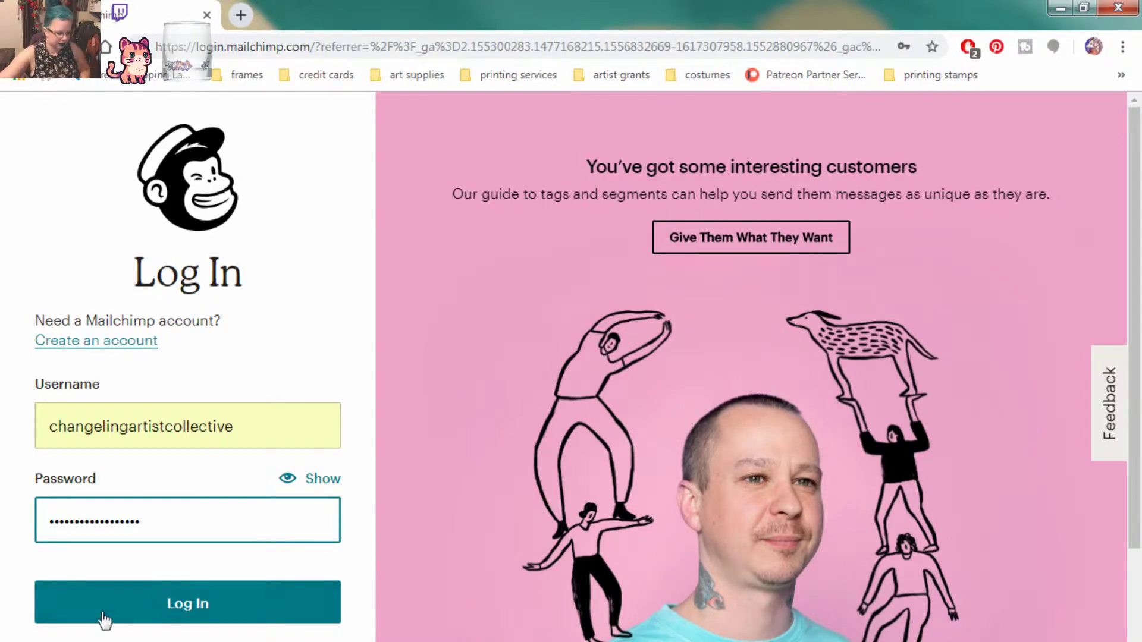
pyautogui.click(146, 622)
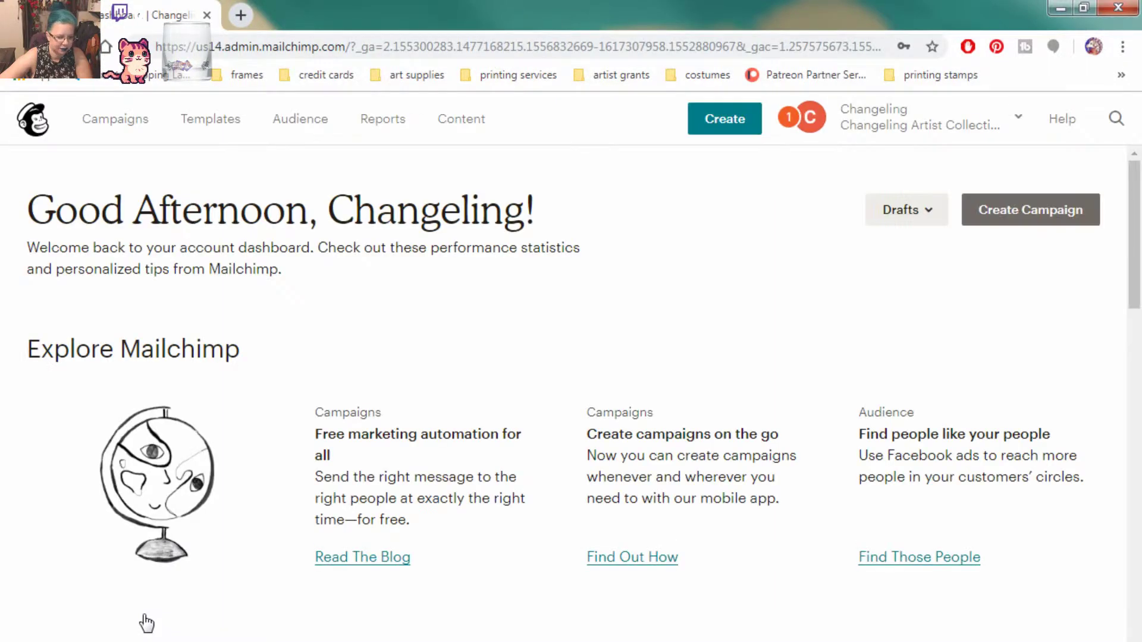
# Open the campaigns list and look through the auction emails and social posts from the past month
pyautogui.click(132, 140)
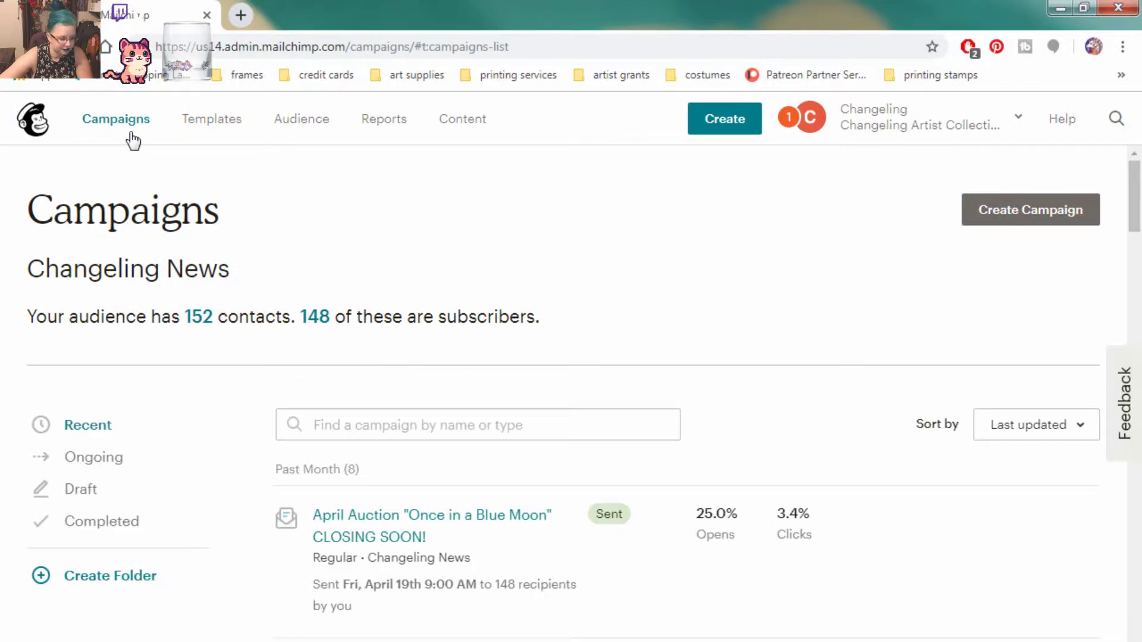
pyautogui.scroll(-4, 690, 377)
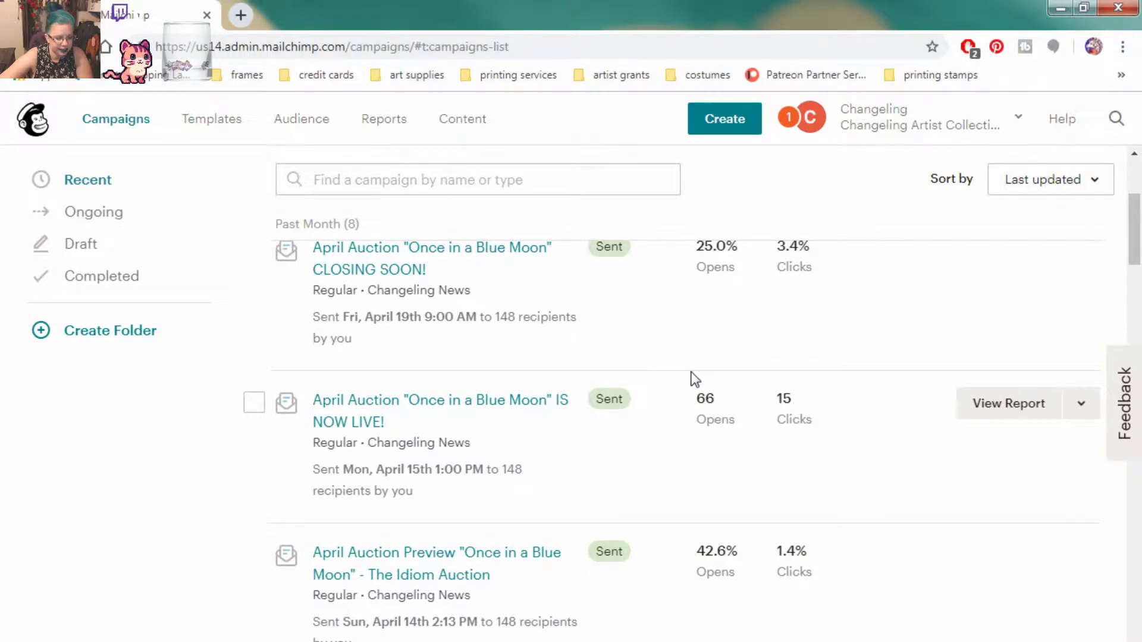
pyautogui.scroll(3, 690, 377)
pyautogui.scroll(-3, 690, 377)
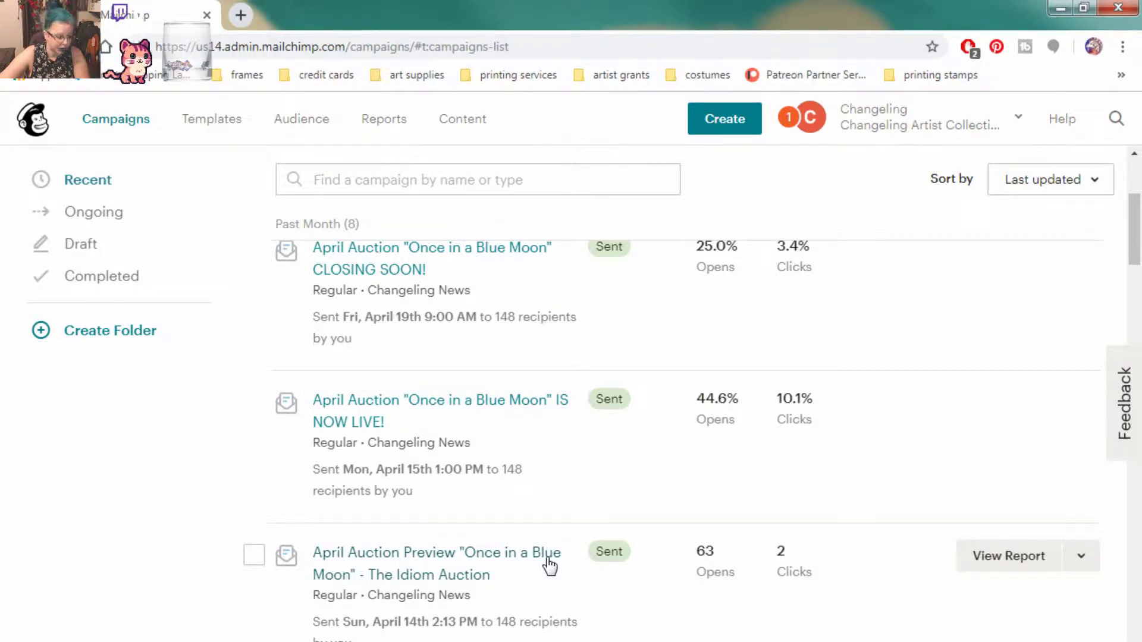
pyautogui.scroll(-6, 548, 565)
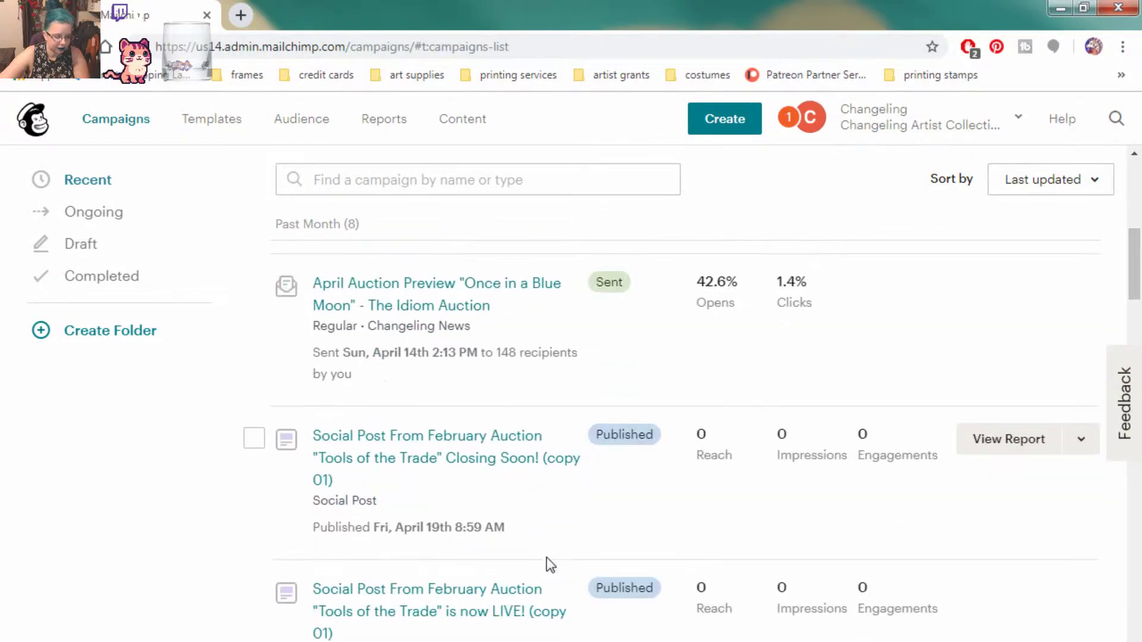
pyautogui.scroll(4, 548, 565)
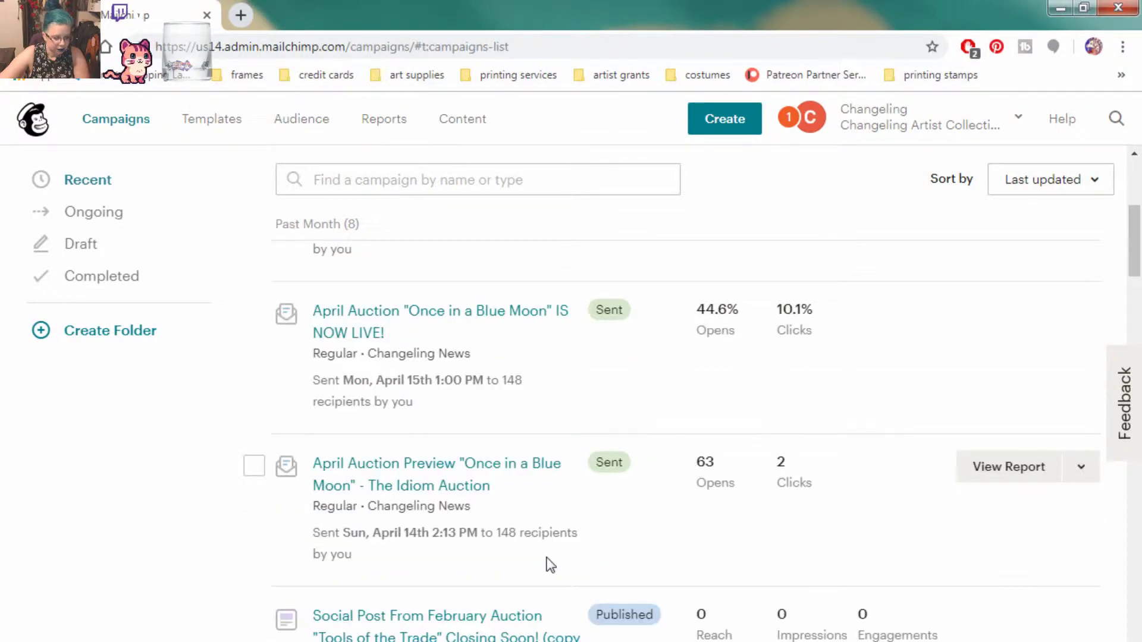
pyautogui.scroll(-6, 548, 564)
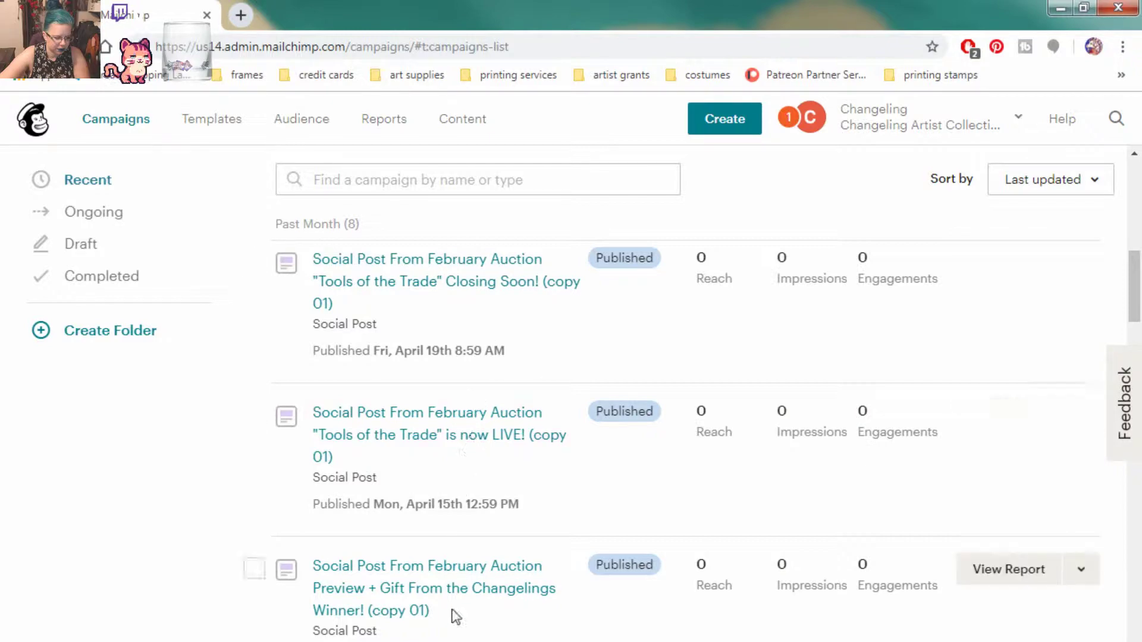
pyautogui.scroll(2, 456, 615)
pyautogui.scroll(4, 455, 619)
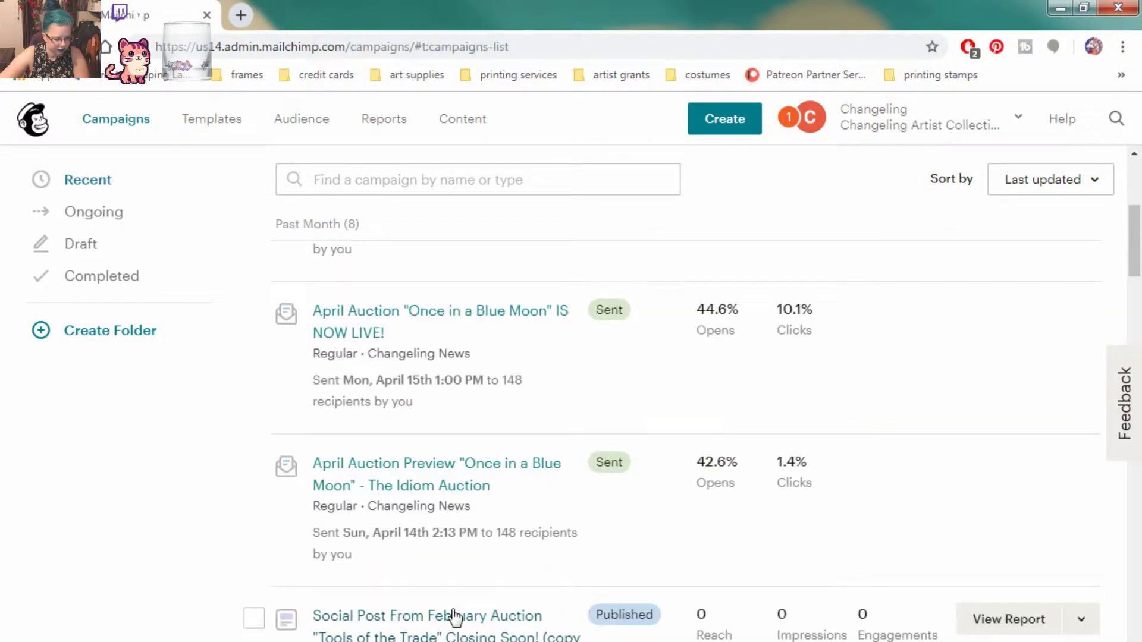
pyautogui.scroll(1, 492, 515)
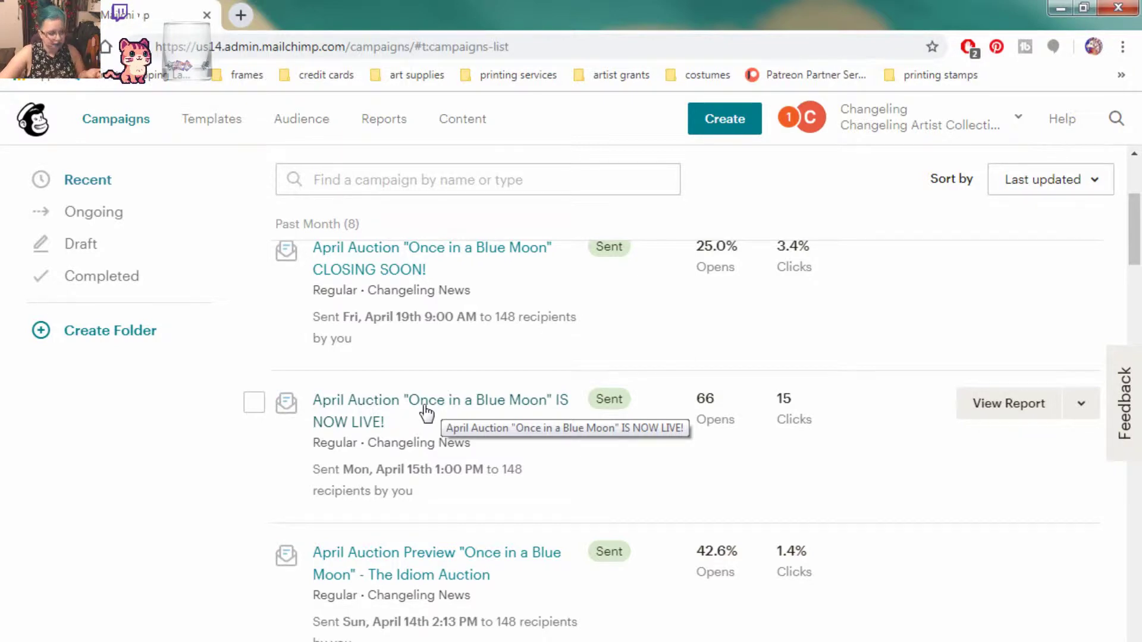
pyautogui.scroll(2, 423, 413)
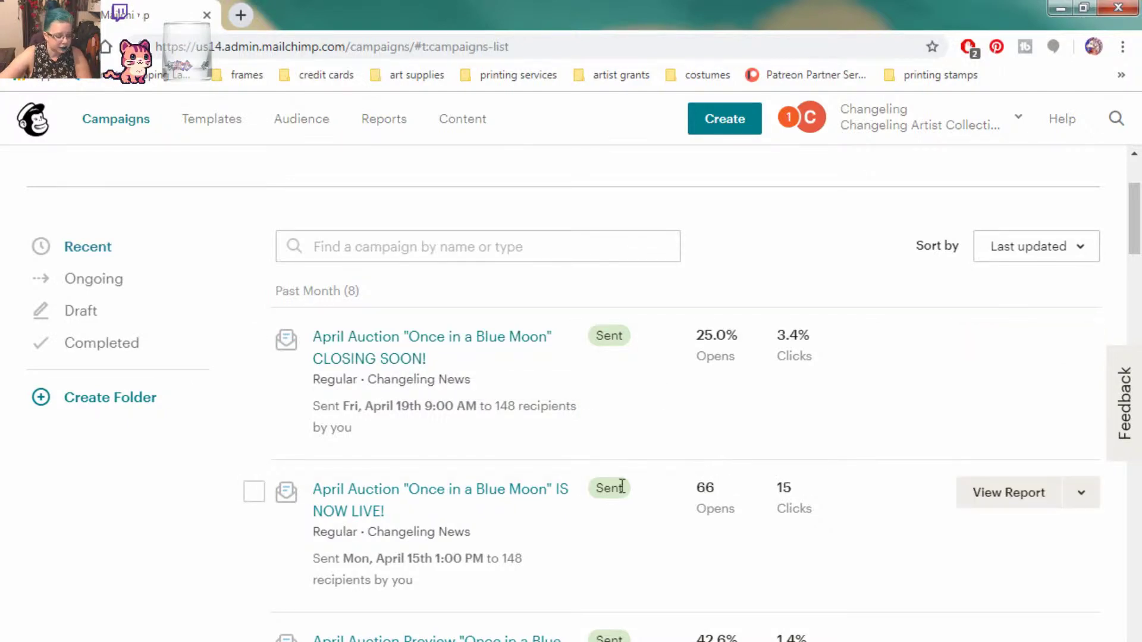
pyautogui.scroll(-2, 600, 491)
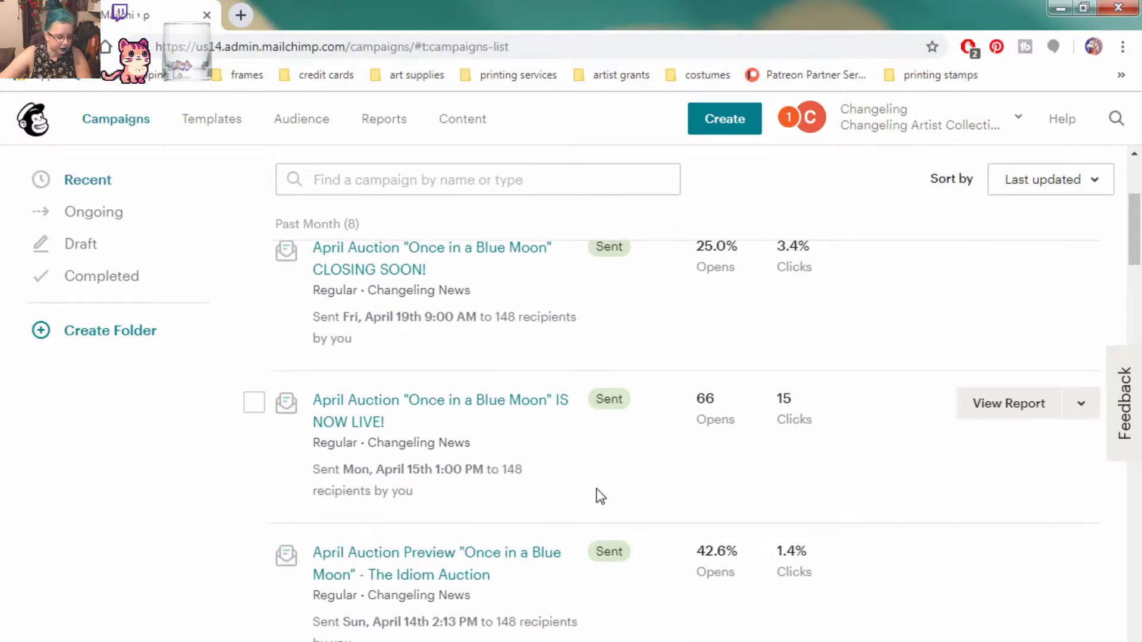
# View the sent email of the April Auction Preview "Once in a Blue Moon" campaign and return to the campaigns list
pyautogui.click(510, 563)
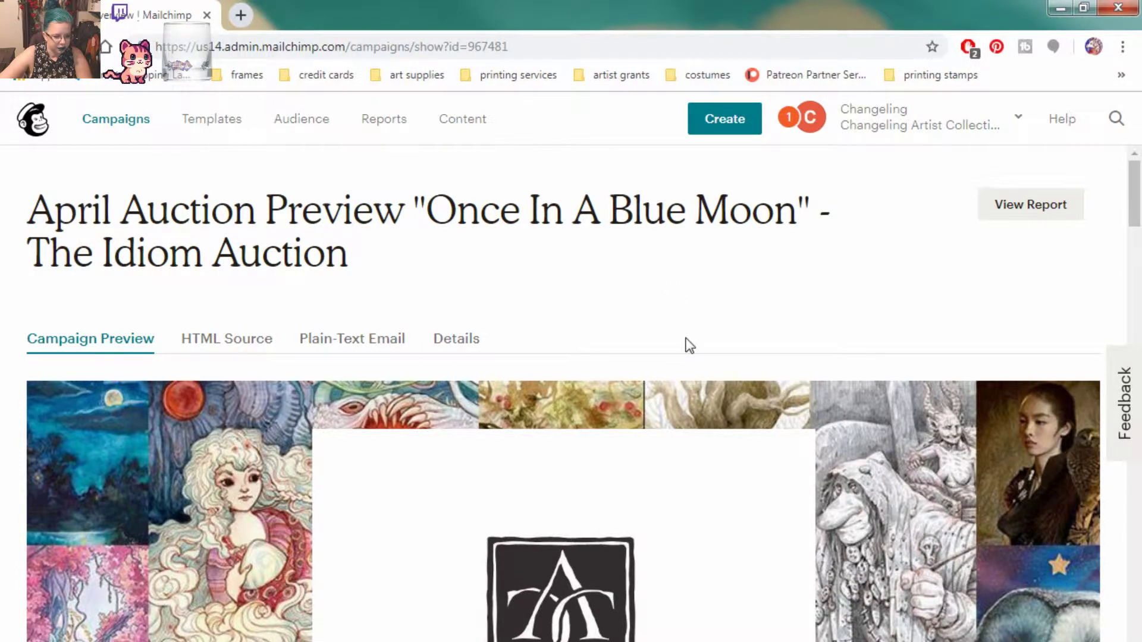
pyautogui.scroll(-1, 683, 338)
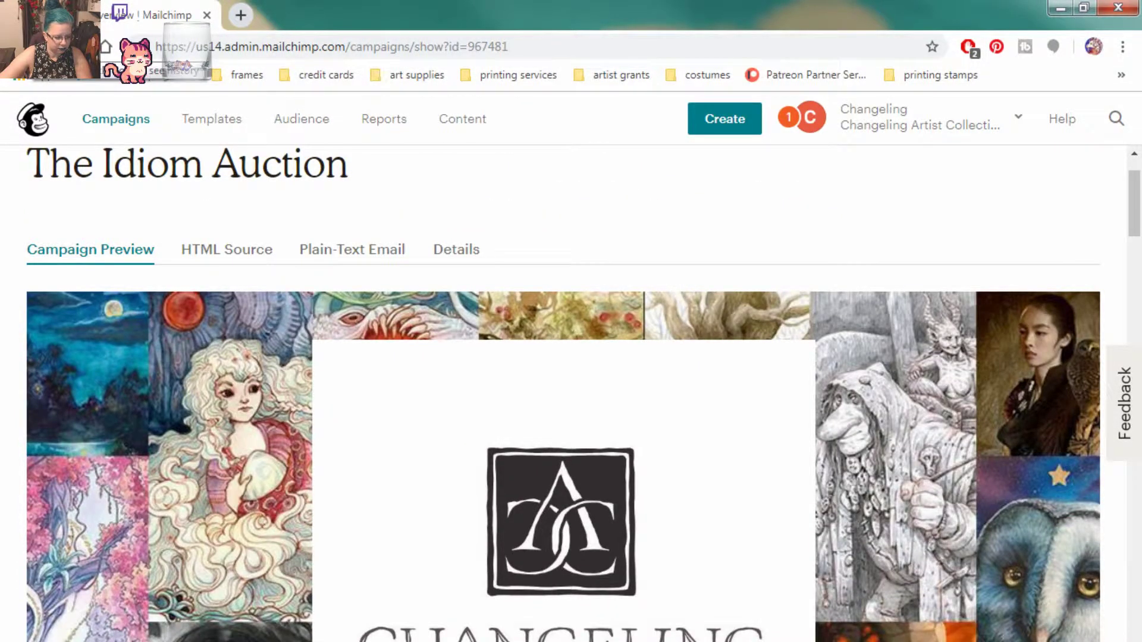
pyautogui.click(19, 46)
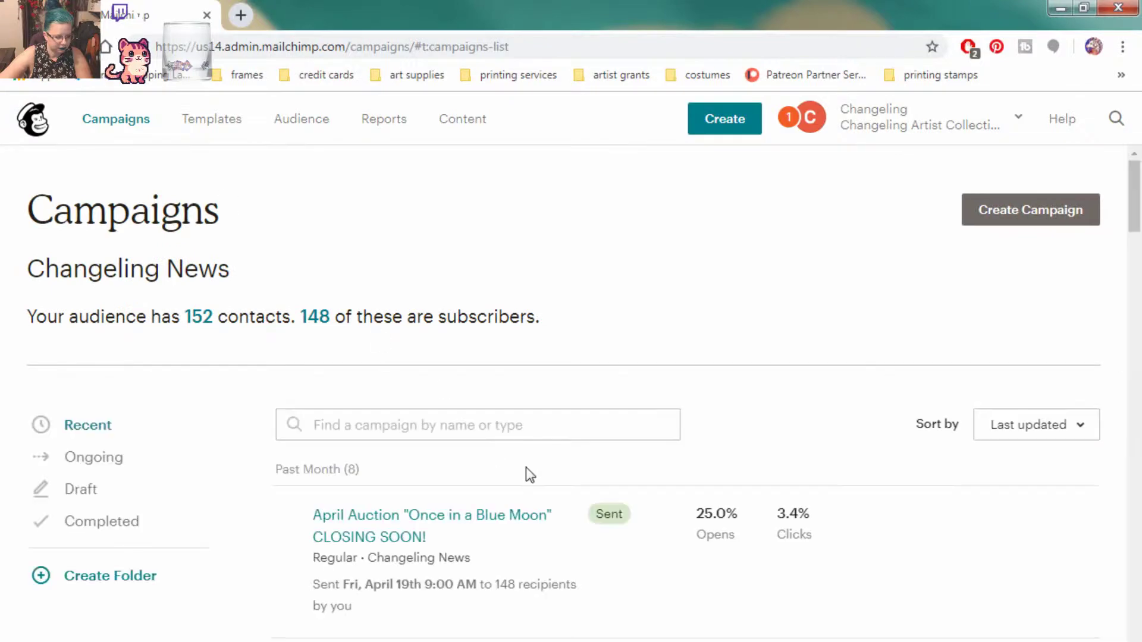
# Replicate the April Auction Preview "Once in a Blue Moon" - The Idiom Auction campaign as a new draft
pyautogui.scroll(-4, 509, 469)
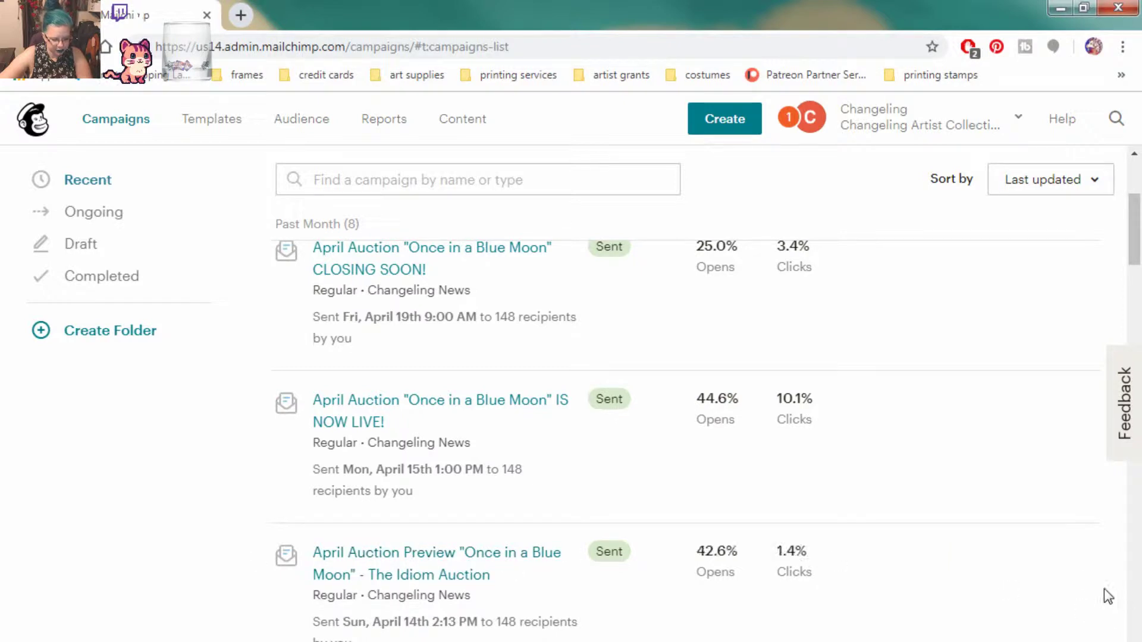
pyautogui.click(1080, 556)
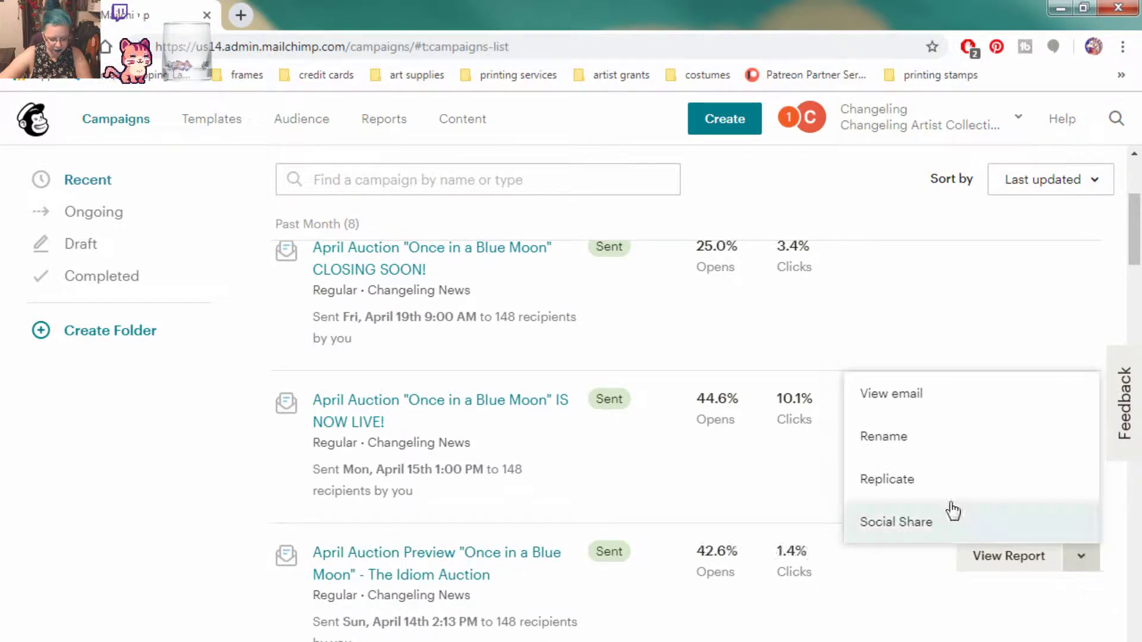
pyautogui.click(886, 479)
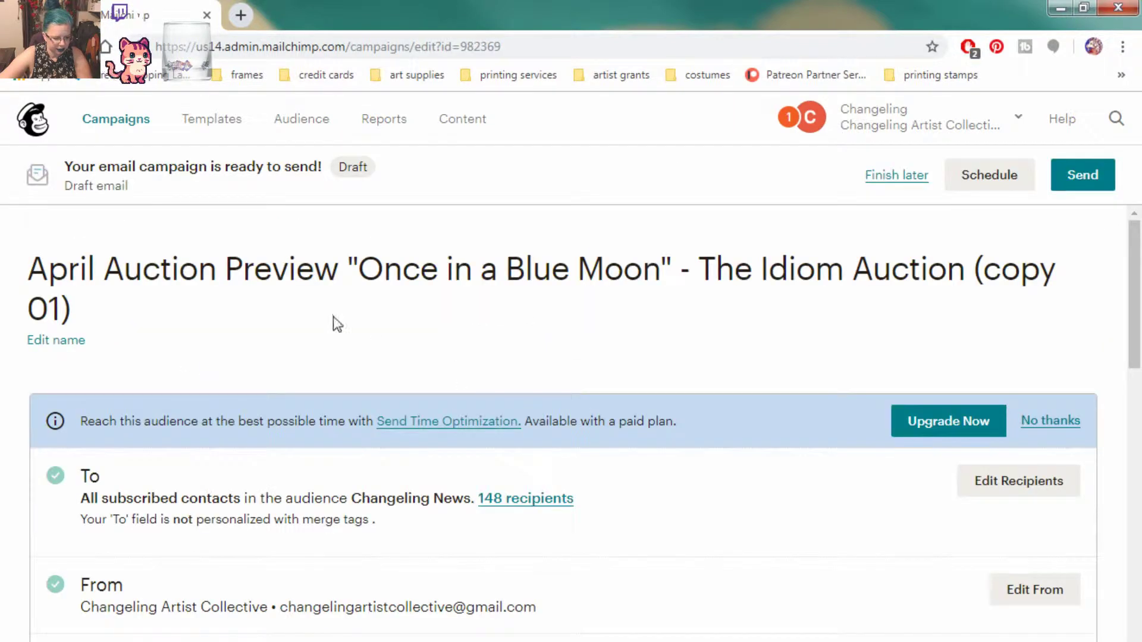
# Rename the replicated campaign as May Auction Preview "Operation Gaia" and save the name
pyautogui.click(46, 339)
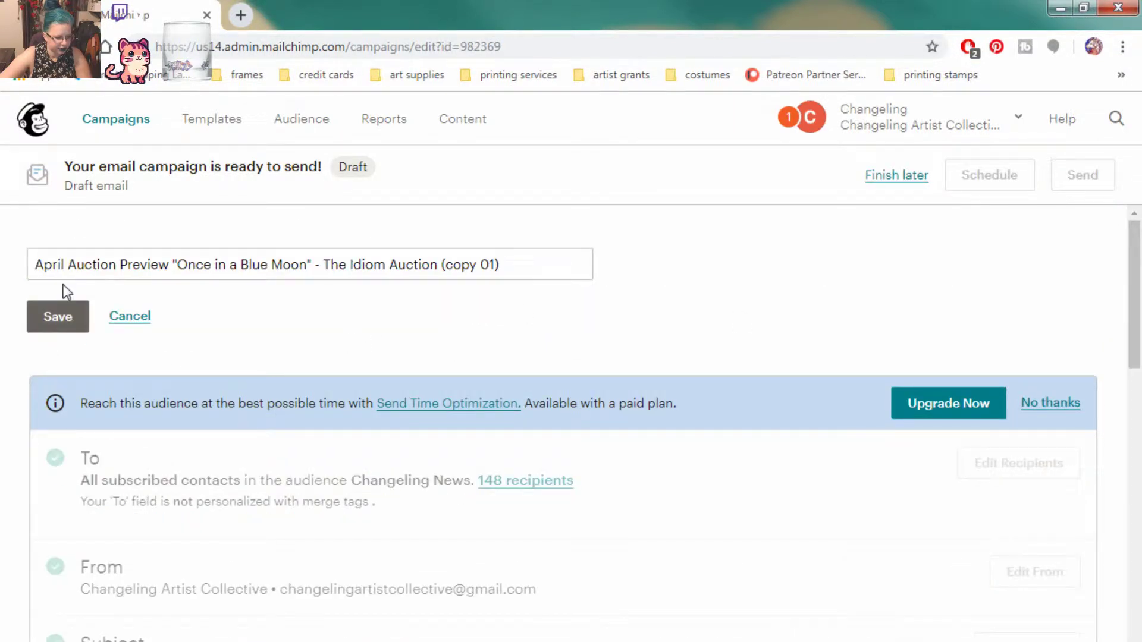
pyautogui.click(72, 264)
pyautogui.moveTo(72, 264); pyautogui.dragTo(22, 267)
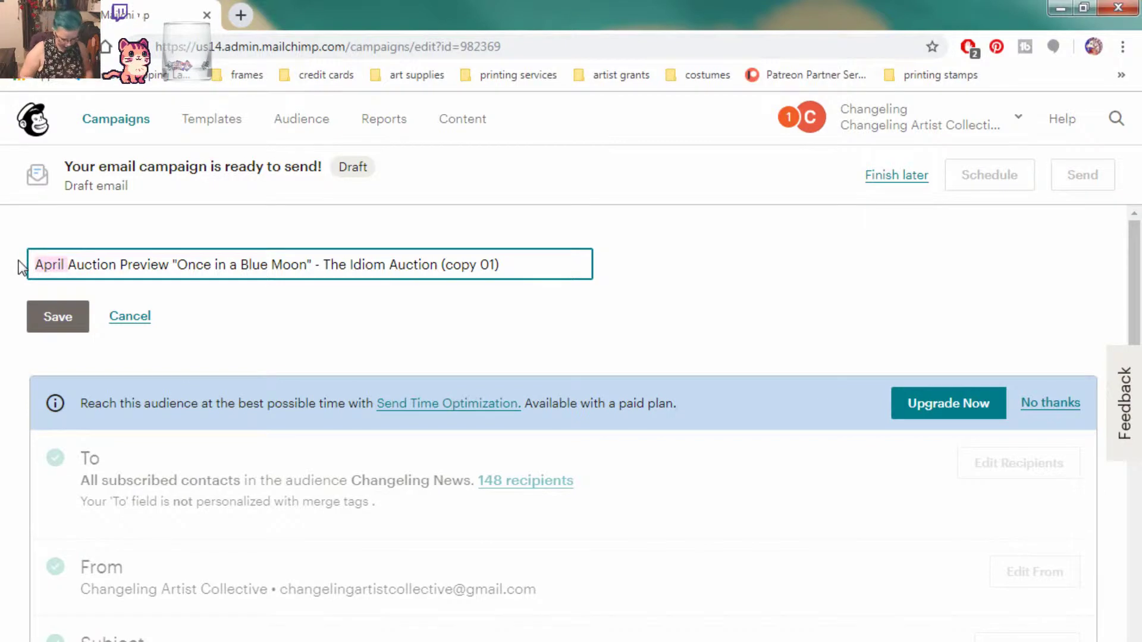
pyautogui.write('May')
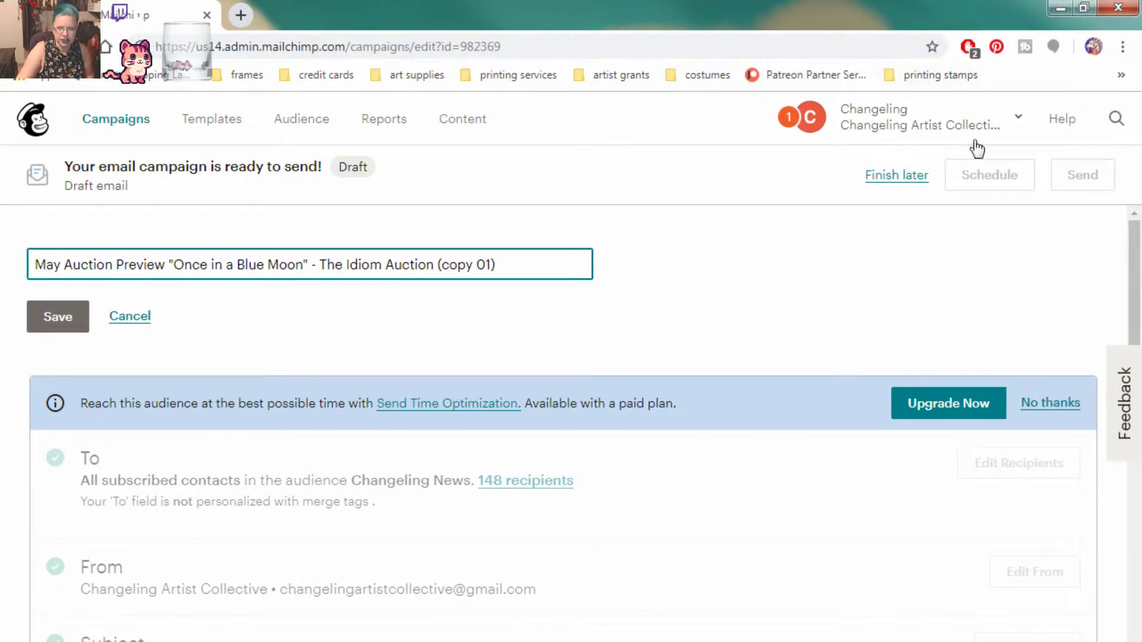
pyautogui.moveTo(173, 264); pyautogui.dragTo(300, 261)
pyautogui.write('Operation G')
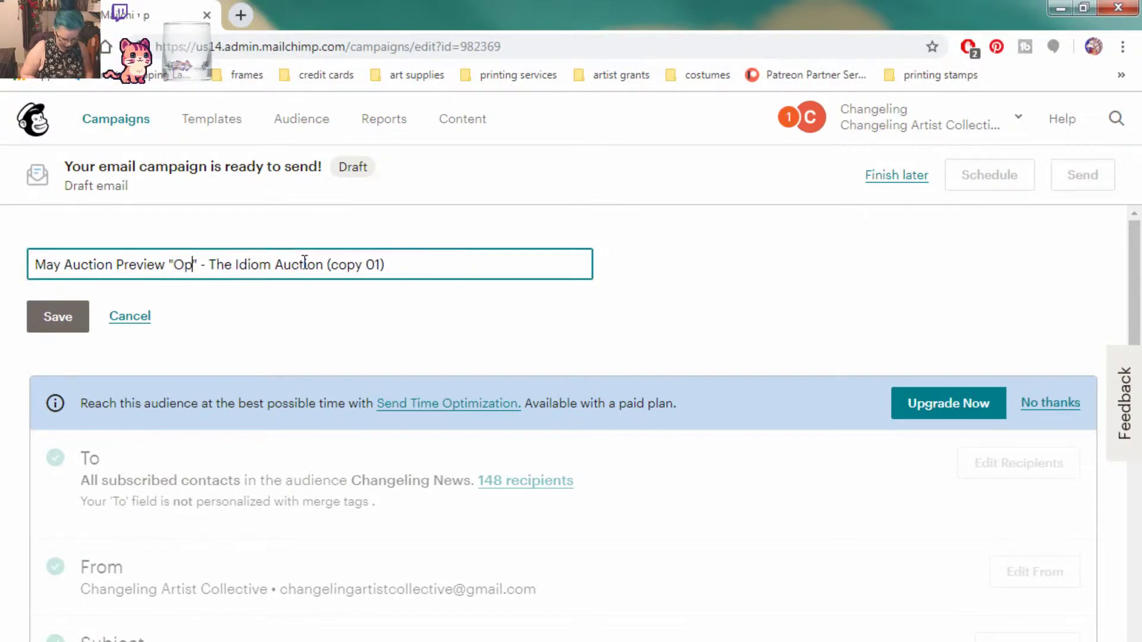
pyautogui.write('aia')
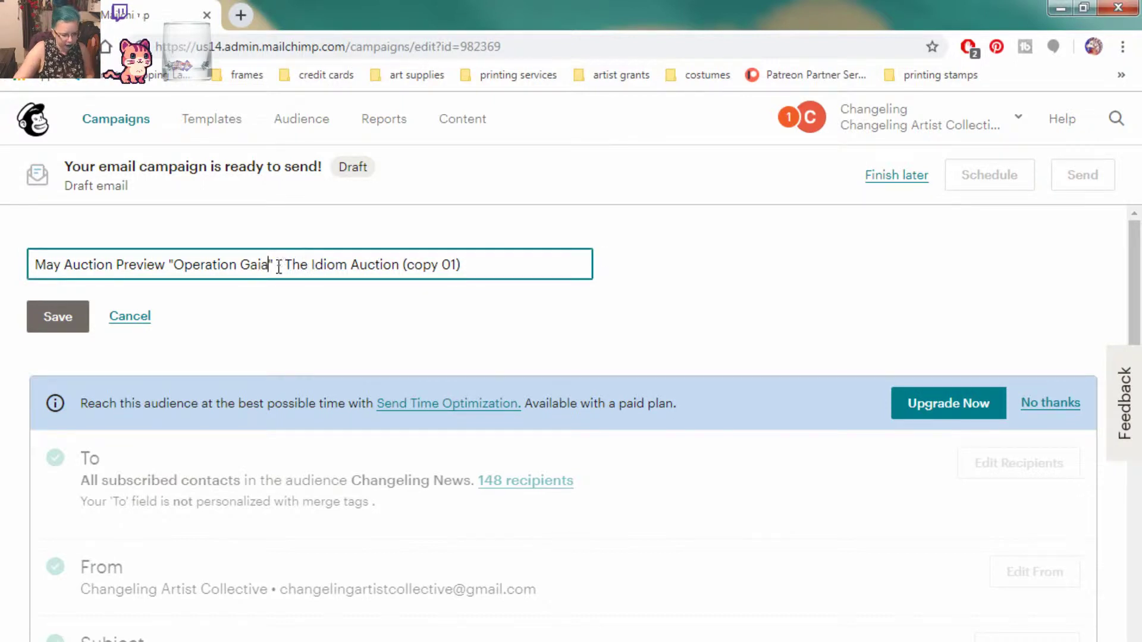
pyautogui.moveTo(282, 266); pyautogui.dragTo(482, 267)
pyautogui.press('BackSpace')
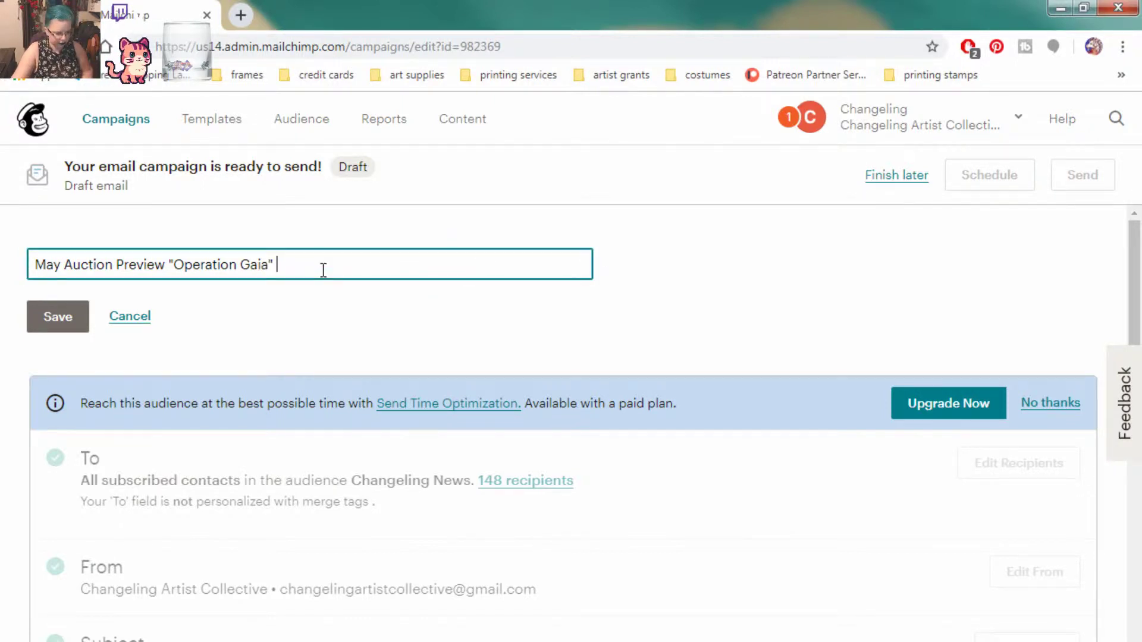
pyautogui.moveTo(321, 268); pyautogui.dragTo(23, 272)
pyautogui.click(56, 314)
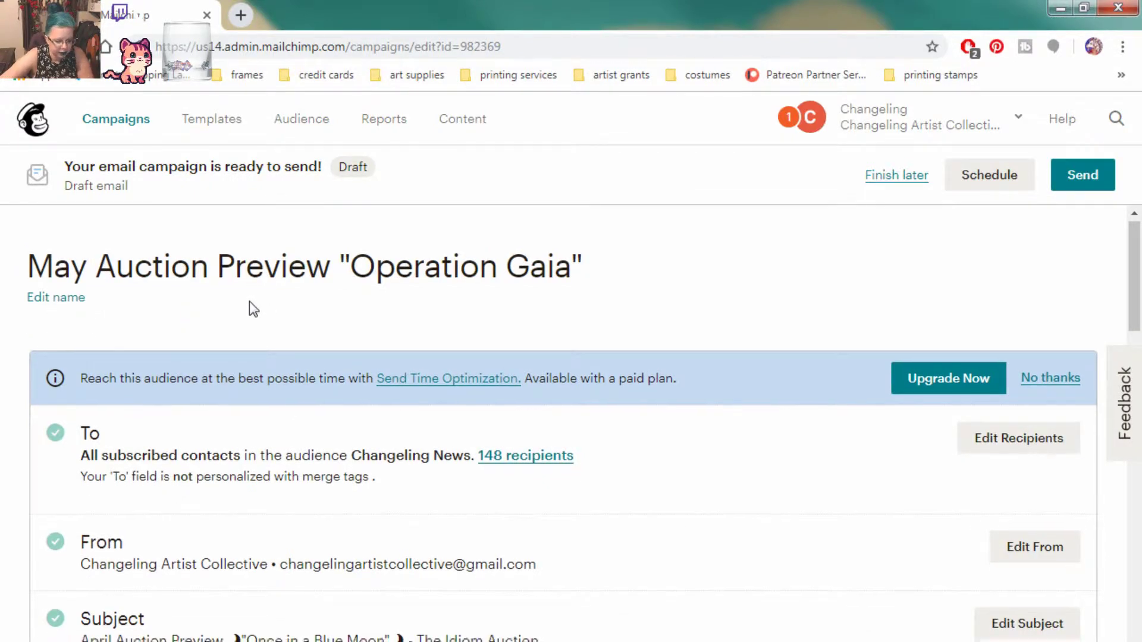
# Change the subject line's wording to May Auction Preview "Operation Gaia" - The Charity Bird Auction, keeping the moon emojis around the title
pyautogui.scroll(-1, 248, 301)
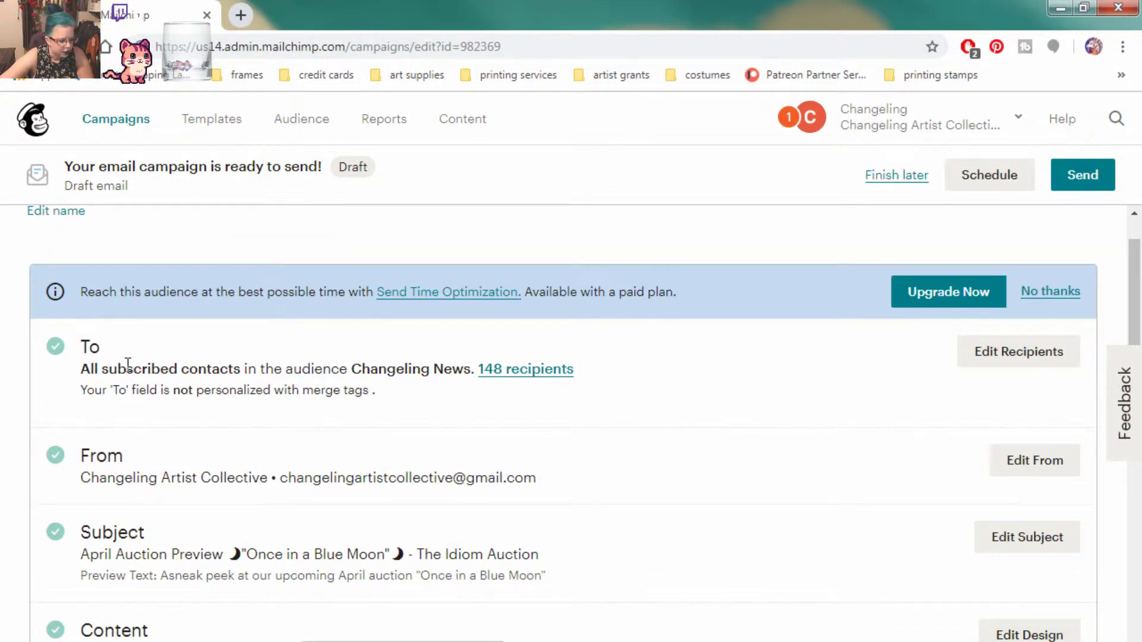
pyautogui.scroll(-1, 130, 399)
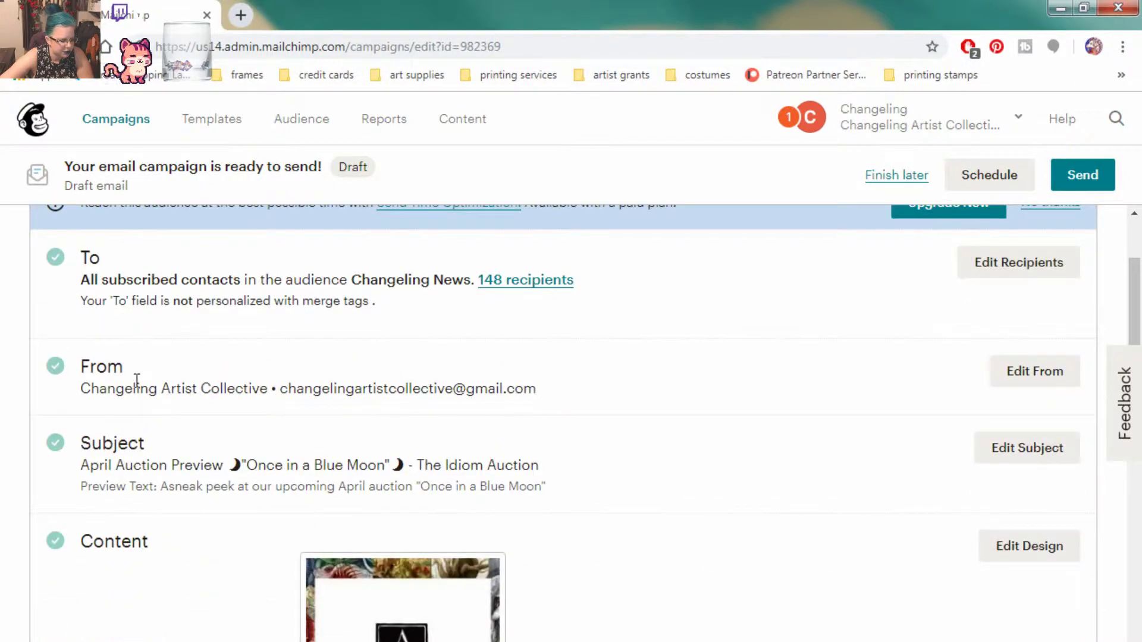
pyautogui.click(1004, 459)
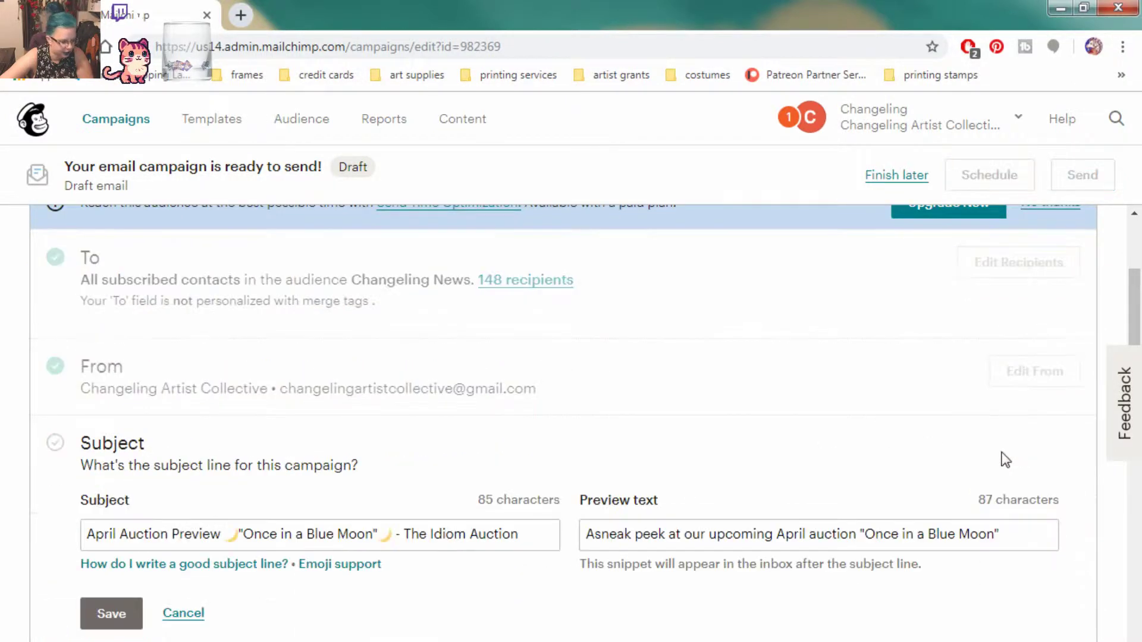
pyautogui.doubleClick(119, 533)
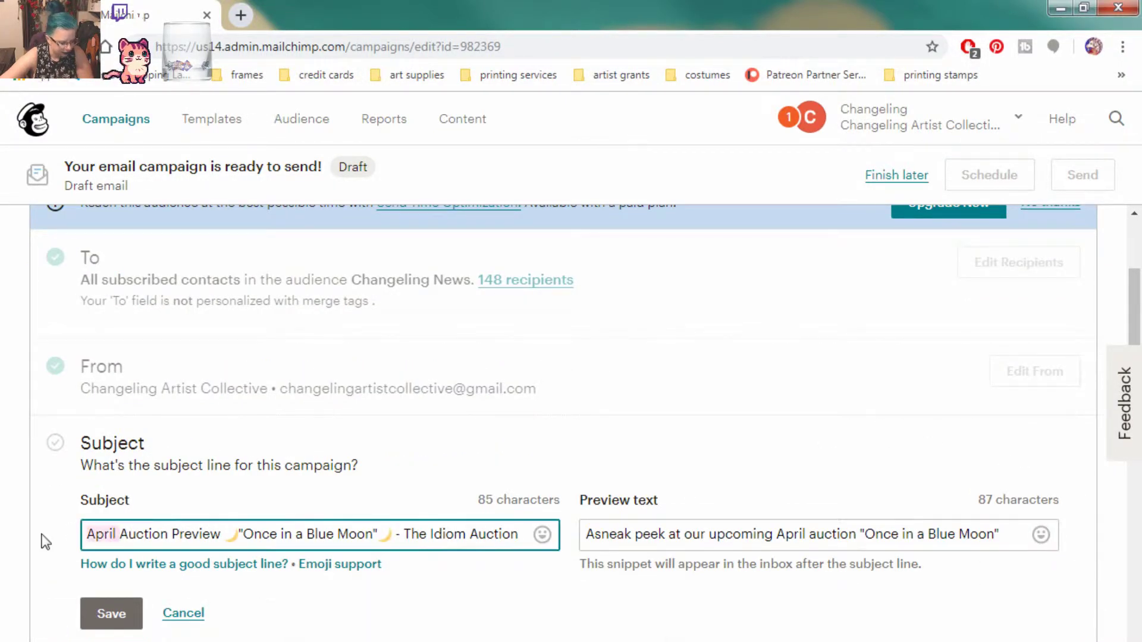
pyautogui.write('May')
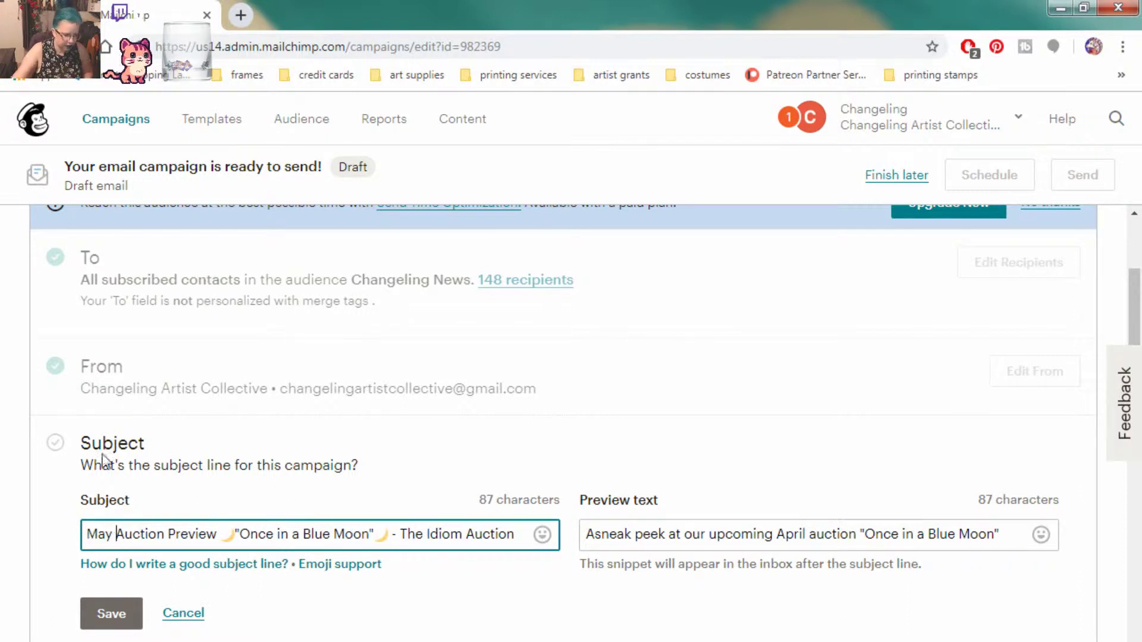
pyautogui.moveTo(239, 534); pyautogui.dragTo(365, 529)
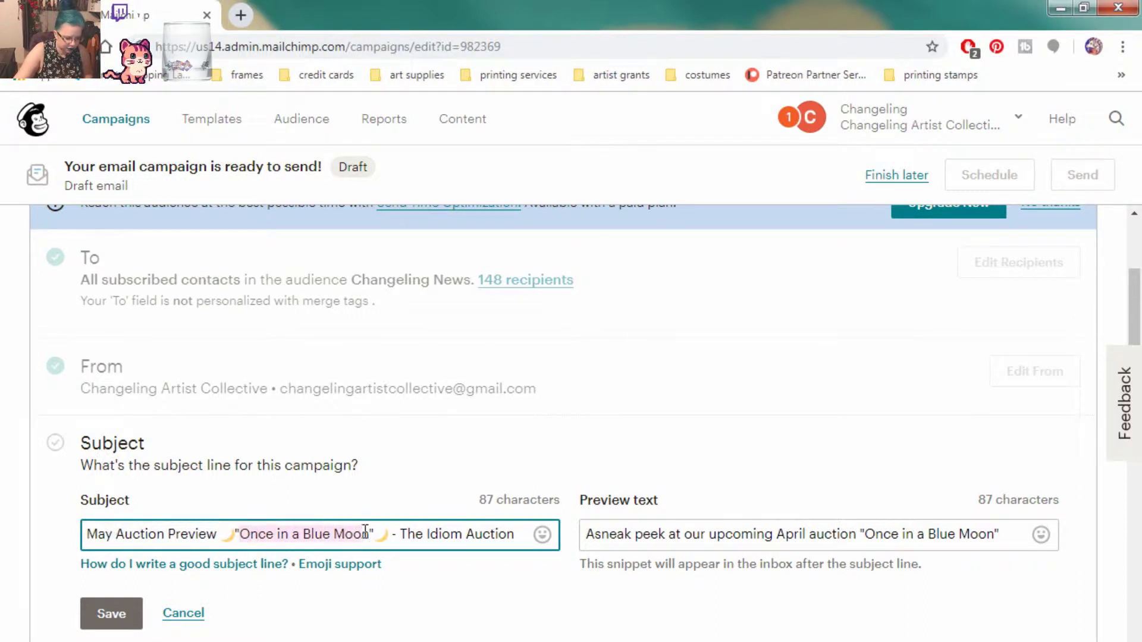
pyautogui.write('Operation G')
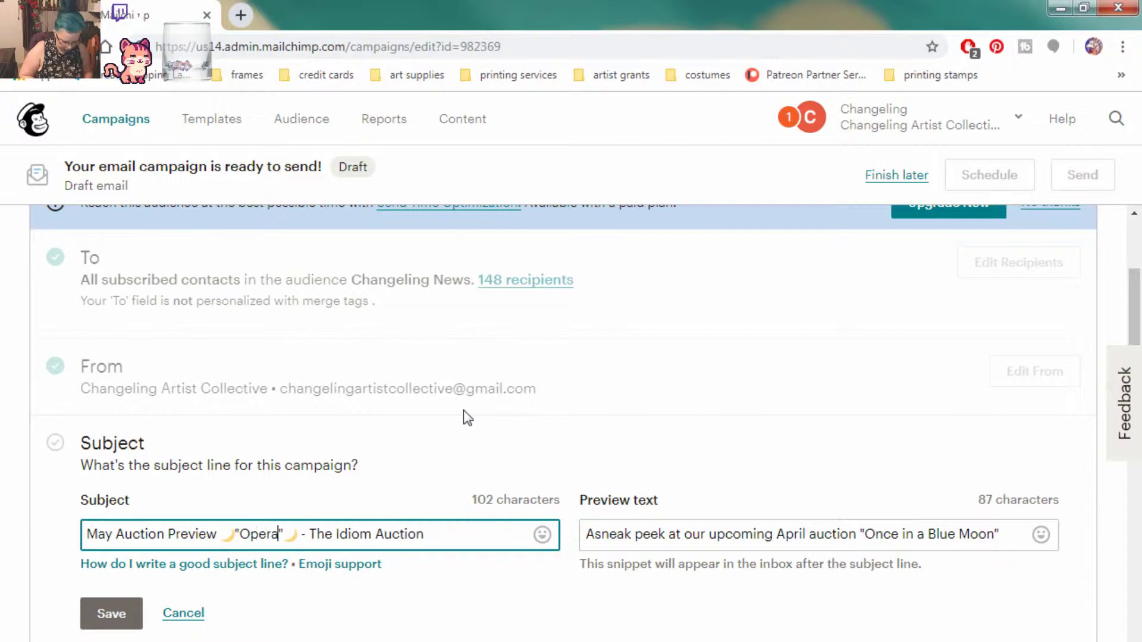
pyautogui.write('aia')
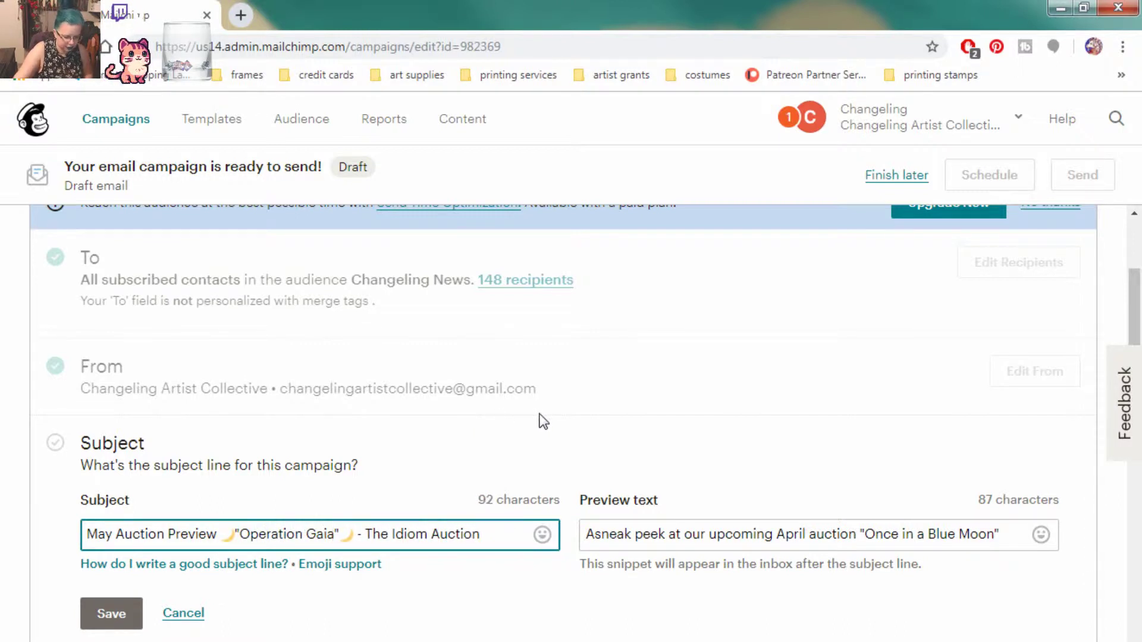
pyautogui.moveTo(397, 532); pyautogui.dragTo(426, 530)
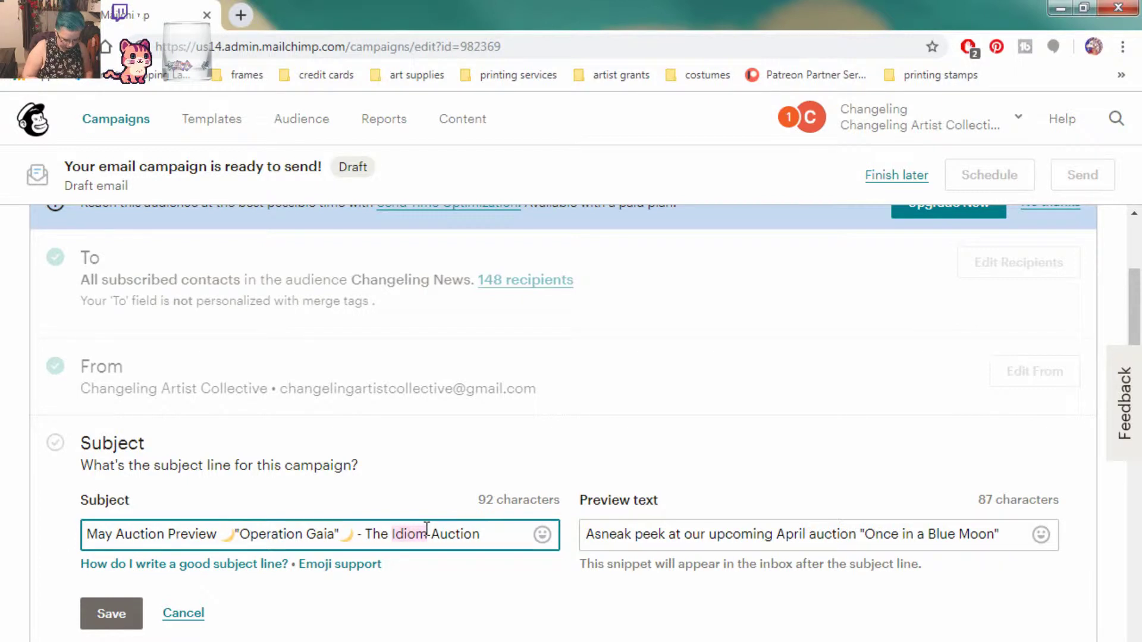
pyautogui.write('Charity Bird')
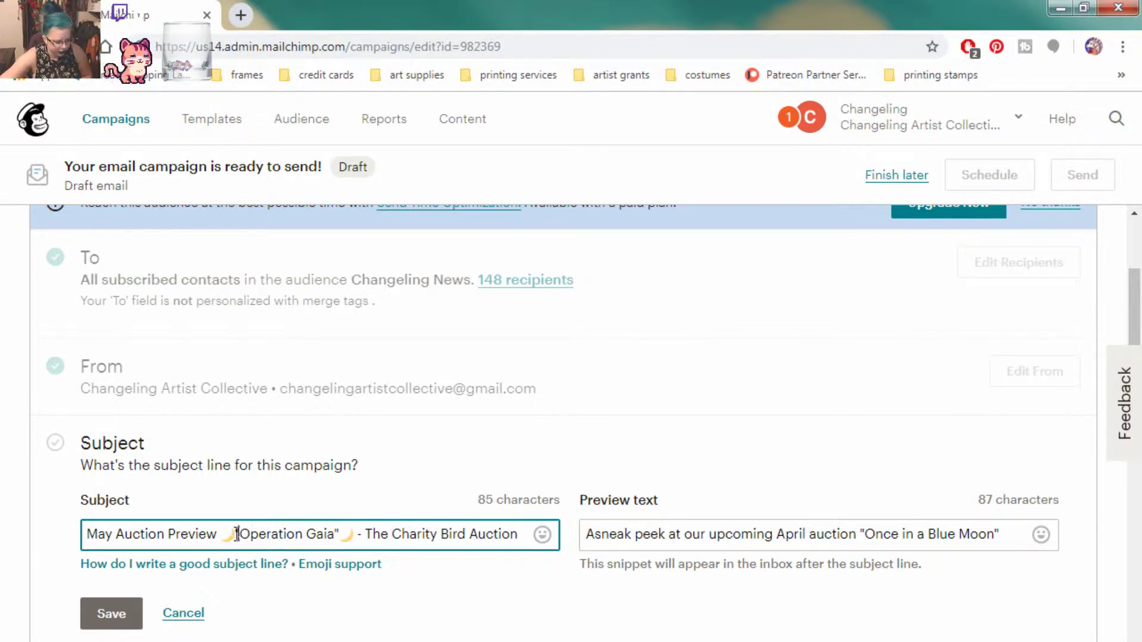
# Replace the moon emojis on both sides of "Operation Gaia" in the subject line with red bird emojis
pyautogui.press('BackSpace')
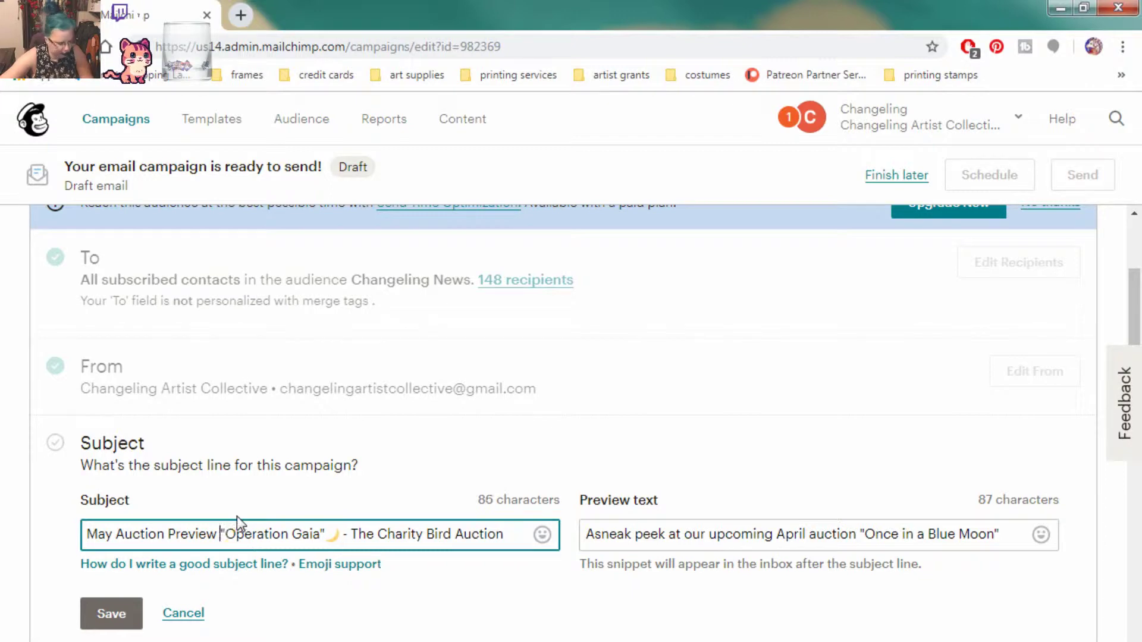
pyautogui.click(541, 534)
pyautogui.moveTo(551, 342); pyautogui.dragTo(542, 463)
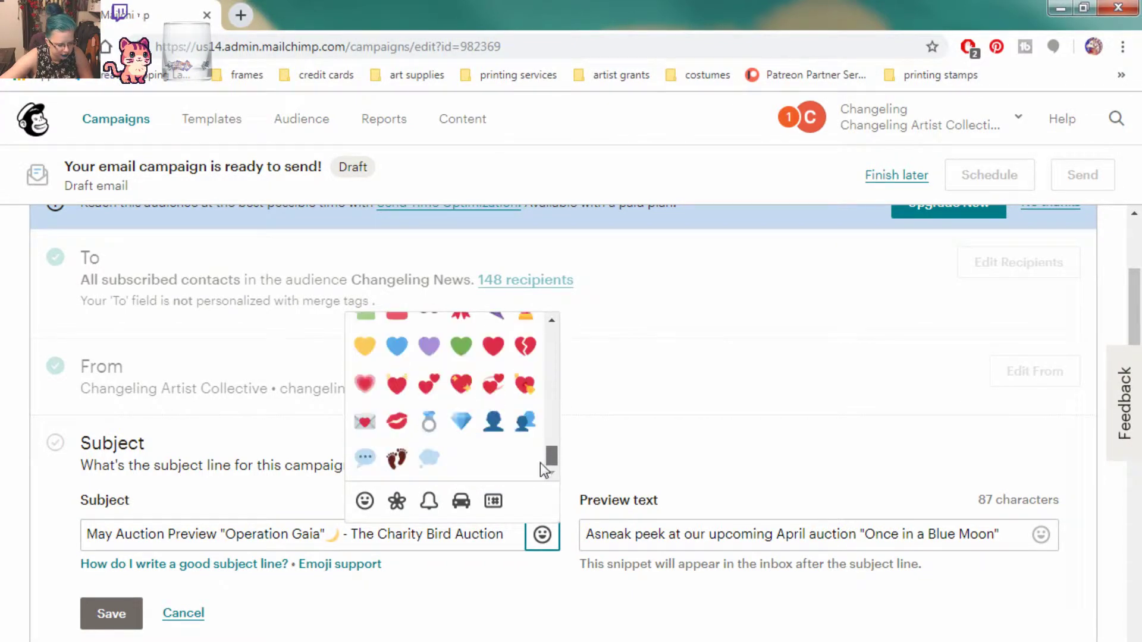
pyautogui.click(396, 500)
pyautogui.scroll(5, 547, 427)
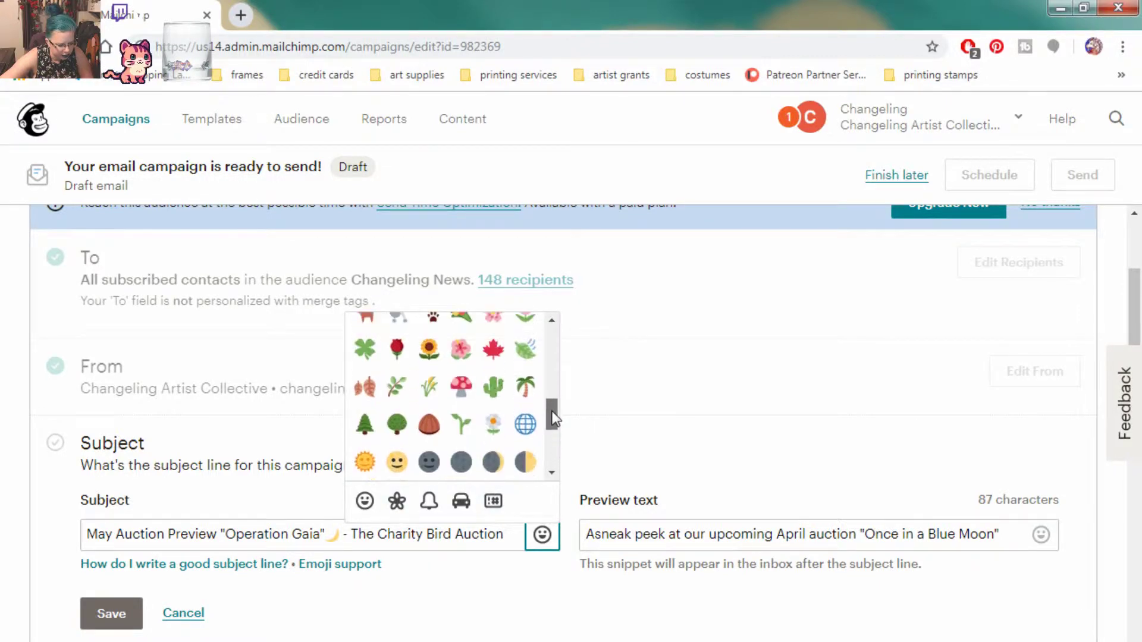
pyautogui.moveTo(547, 394); pyautogui.dragTo(547, 344)
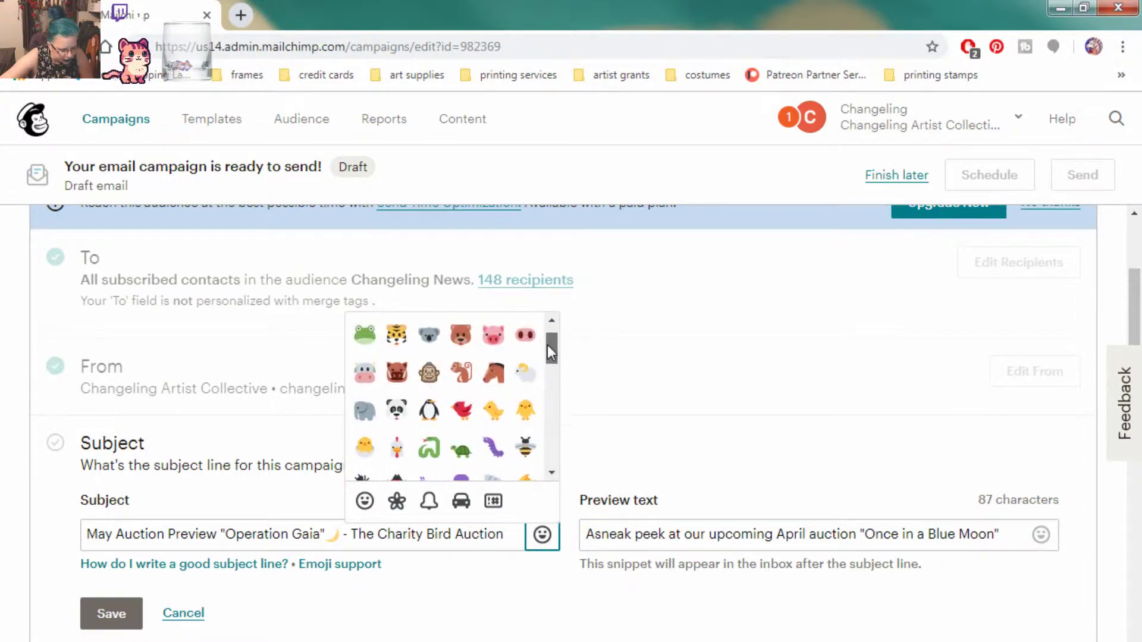
pyautogui.click(462, 411)
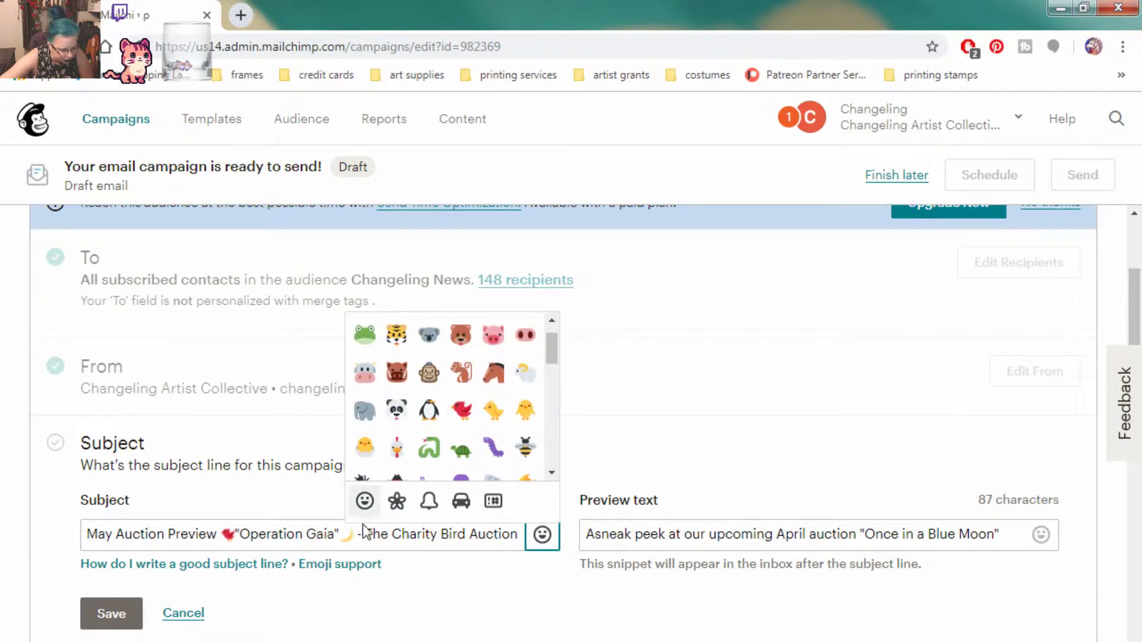
pyautogui.click(359, 526)
pyautogui.press('BackSpace')
pyautogui.click(542, 533)
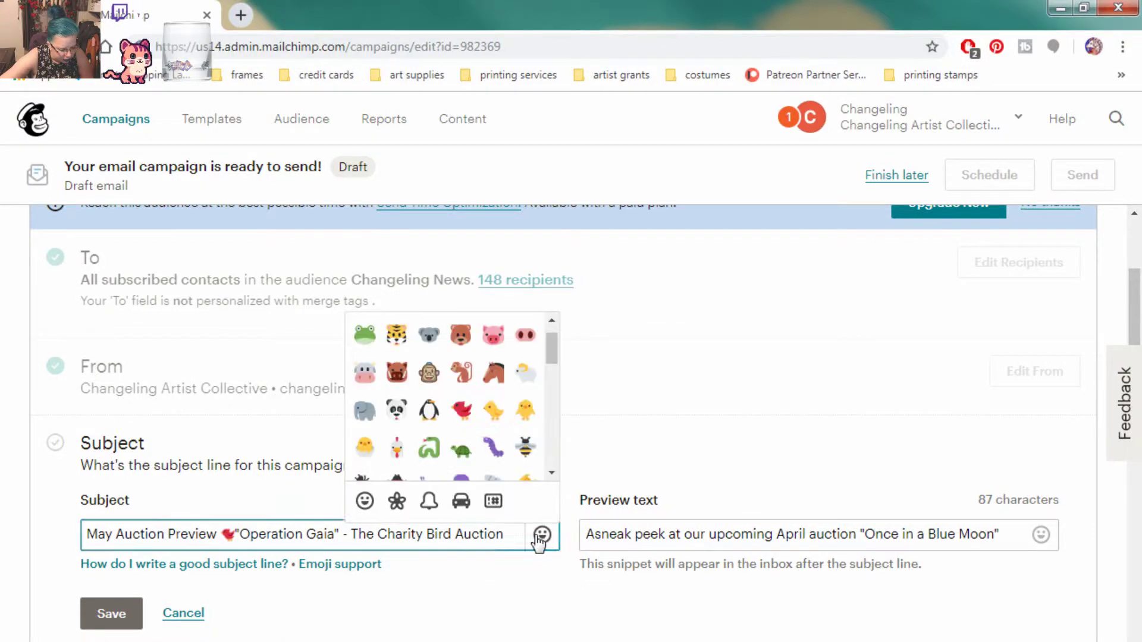
pyautogui.click(456, 416)
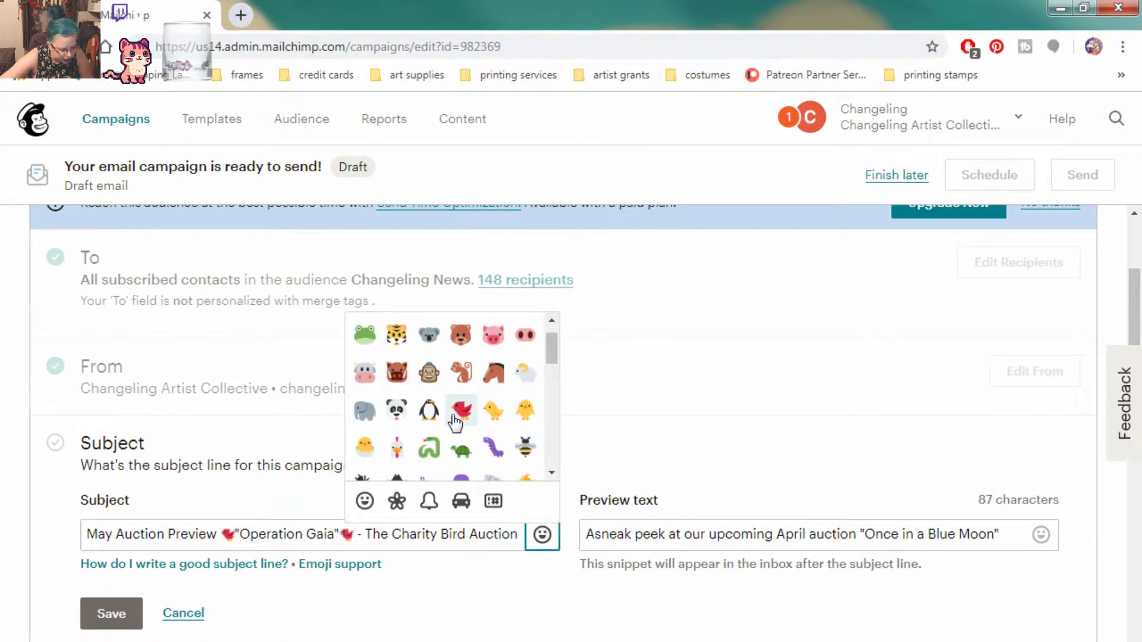
# Set the preview text to 'A sneak peek at our upcoming May auction "Operation Gaia" - can you help us beat last years donation?' and save the subject
pyautogui.click(635, 536)
pyautogui.click(594, 534)
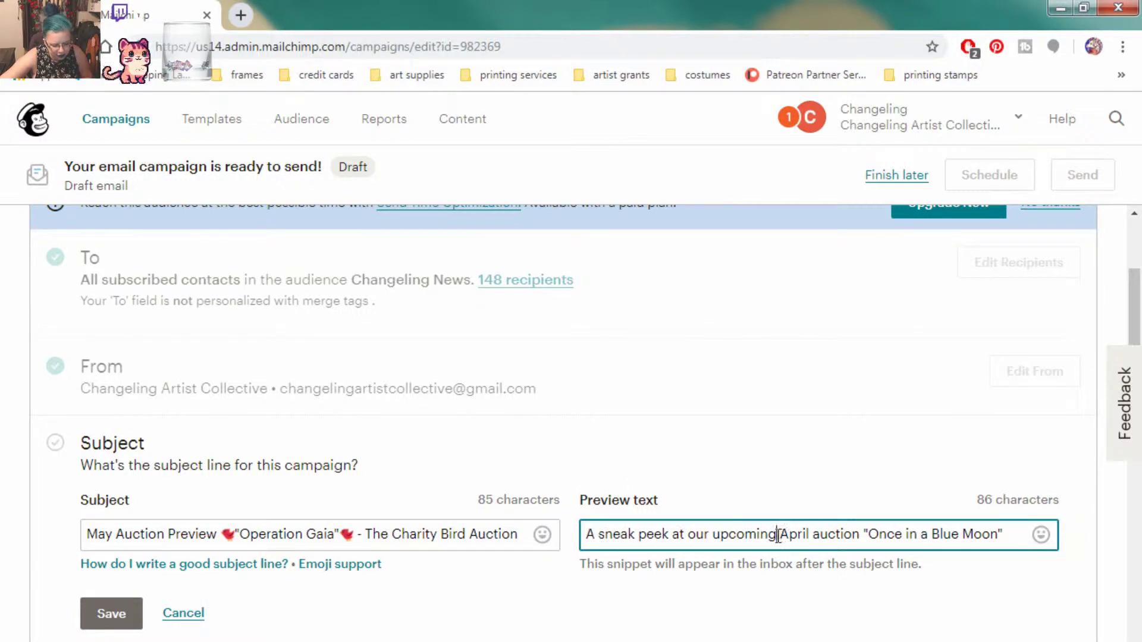
pyautogui.moveTo(778, 535); pyautogui.dragTo(983, 533)
pyautogui.click(804, 534)
pyautogui.write('May auction "')
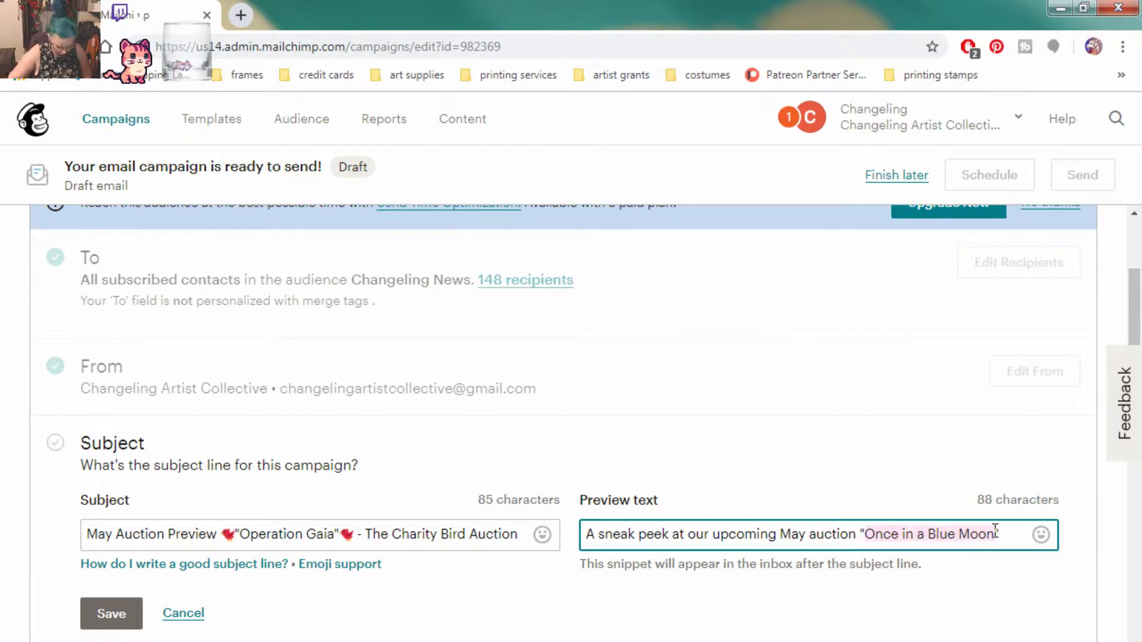
pyautogui.write('Operation Ga')
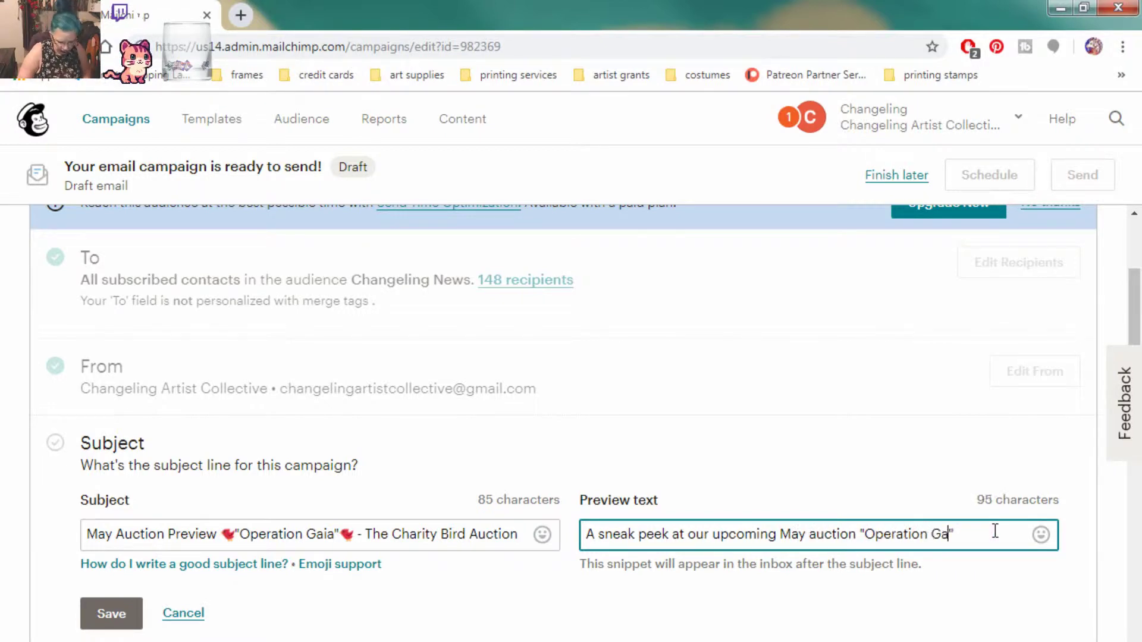
pyautogui.write('ia"')
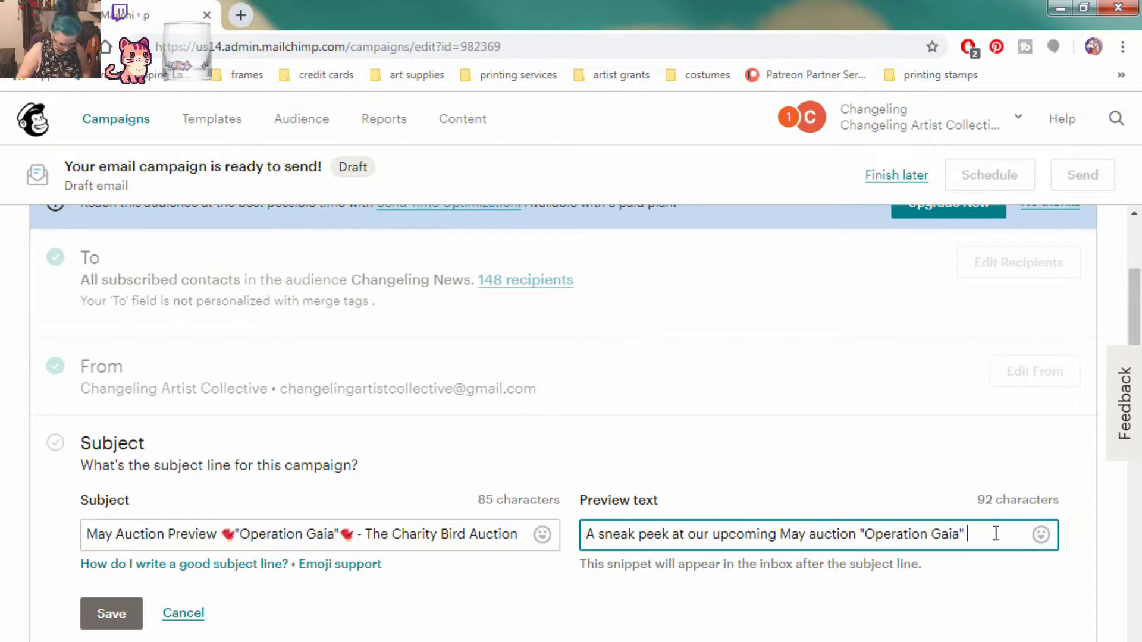
pyautogui.write(' - can you h')
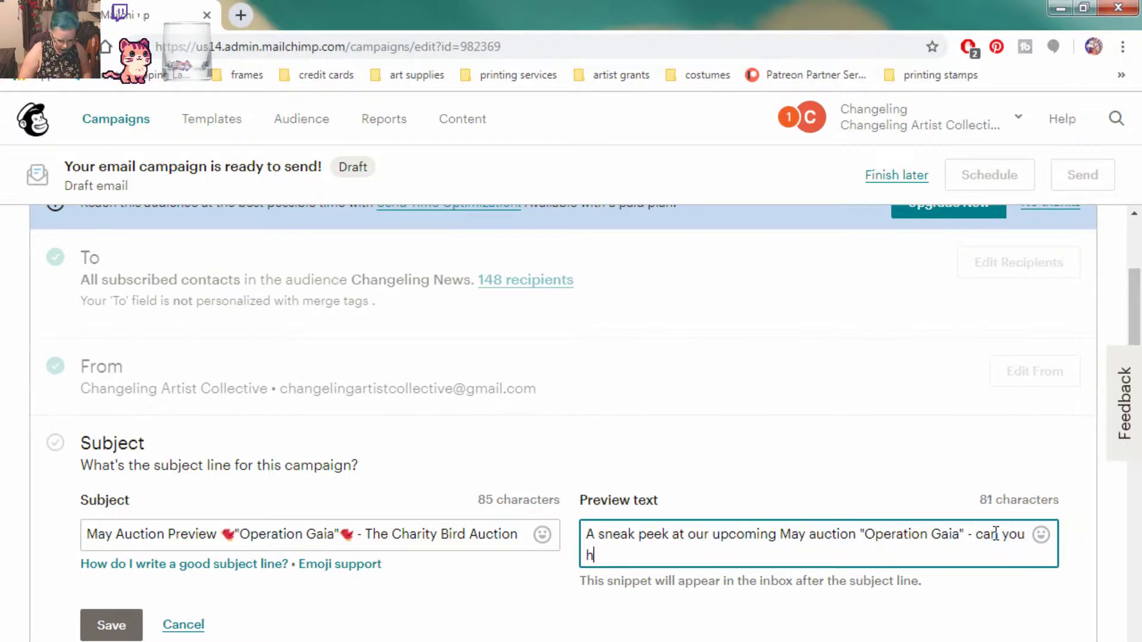
pyautogui.write('elp us beat la')
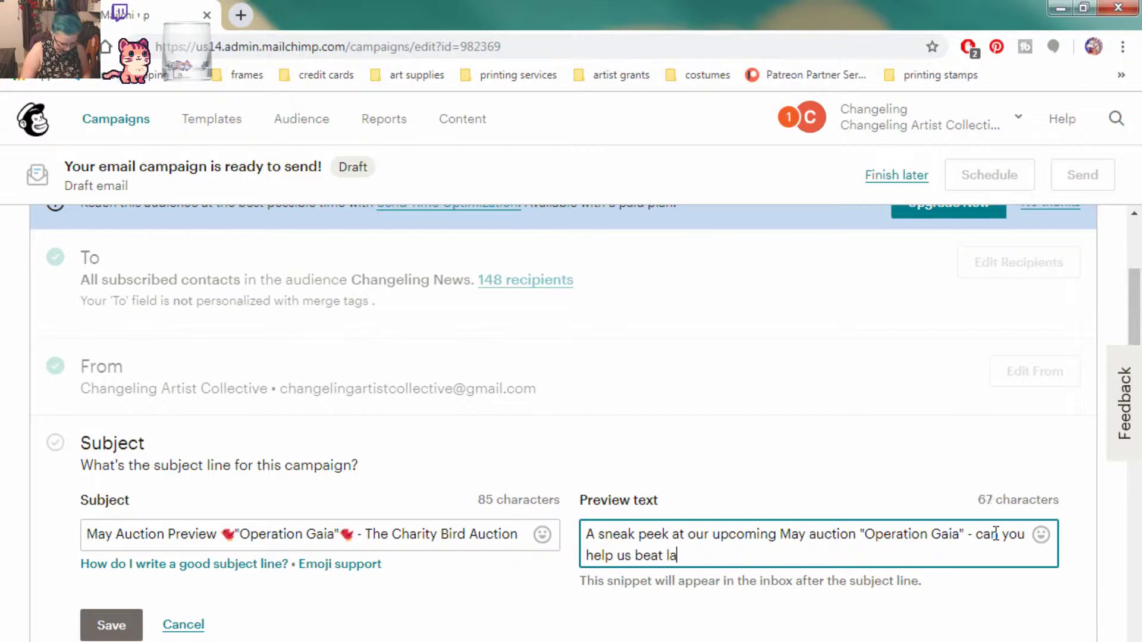
pyautogui.write('st years donation?')
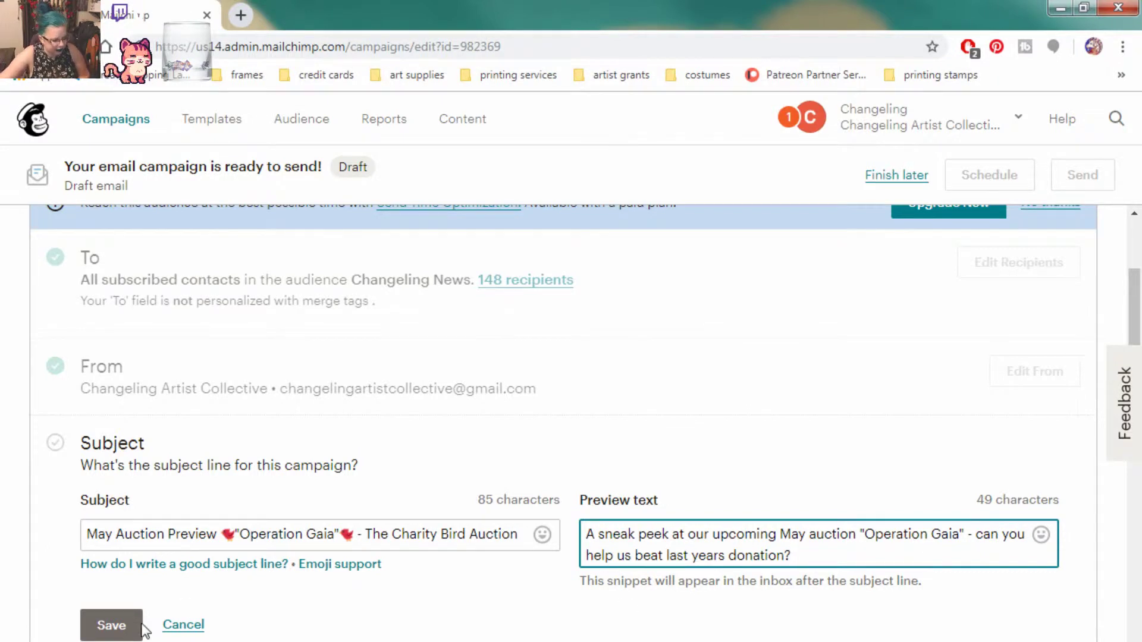
pyautogui.click(113, 625)
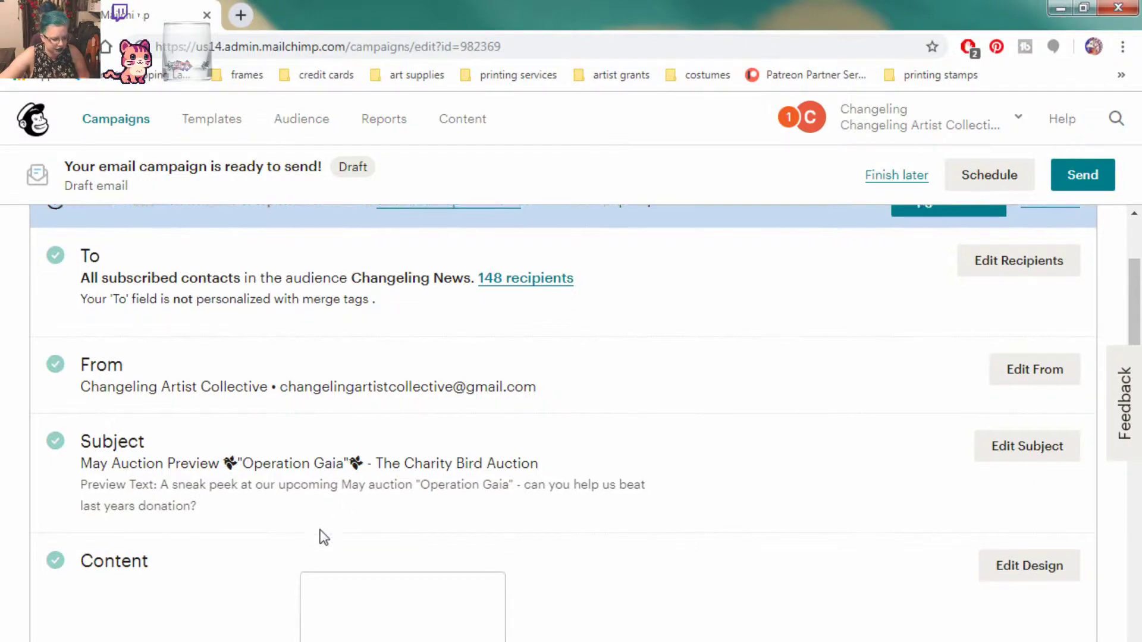
# Open the campaign's email design for editing and go to the "Once in a Blue Moon" banner image
pyautogui.scroll(-6, 323, 538)
pyautogui.scroll(2, 322, 538)
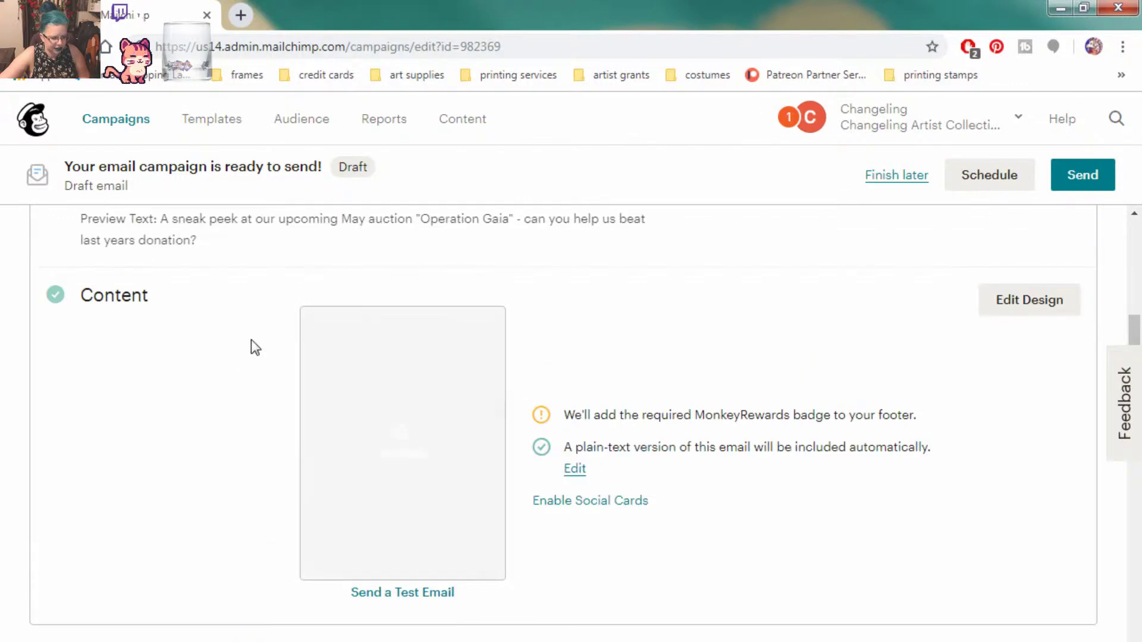
pyautogui.click(1009, 300)
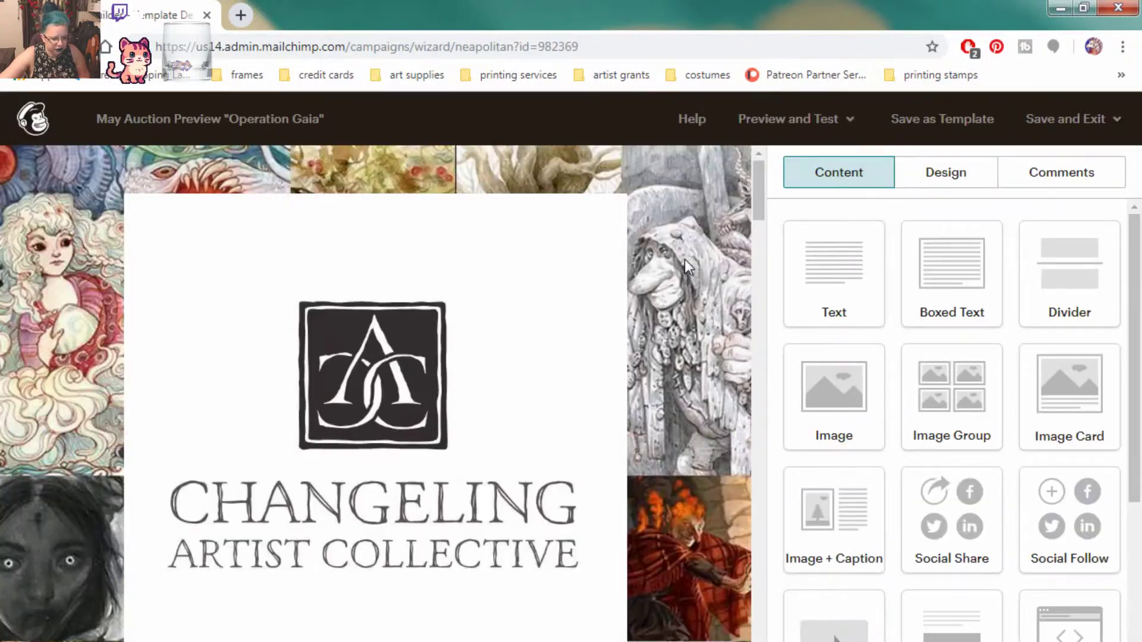
pyautogui.moveTo(759, 180); pyautogui.dragTo(755, 263)
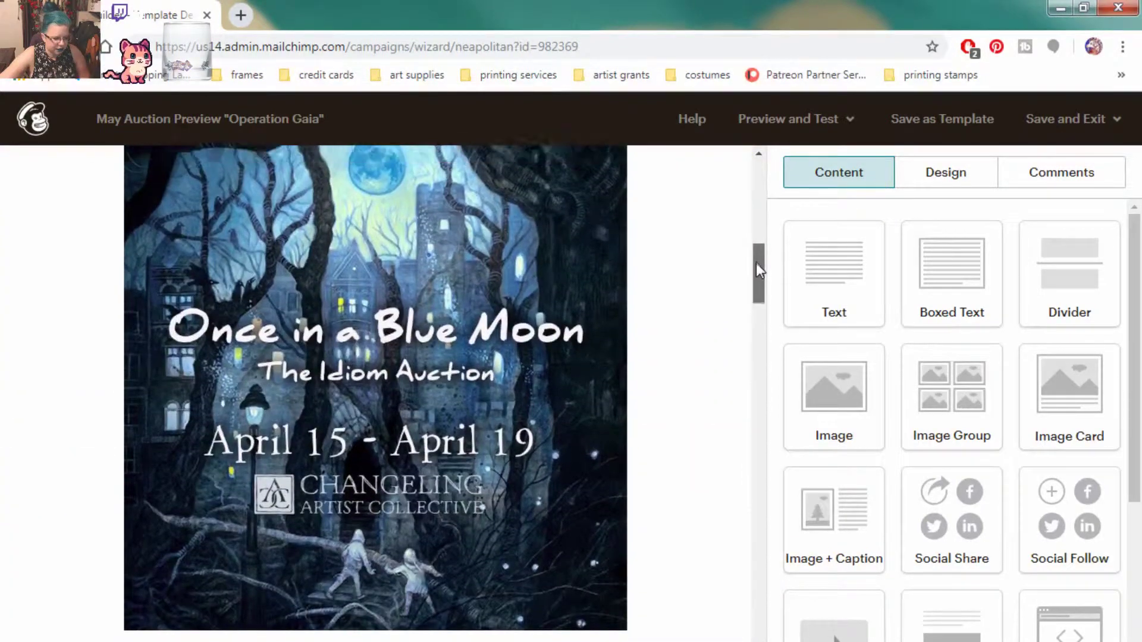
# Check the web address linked to the "Once in a Blue Moon" banner image and close its settings without changing the link
pyautogui.click(582, 320)
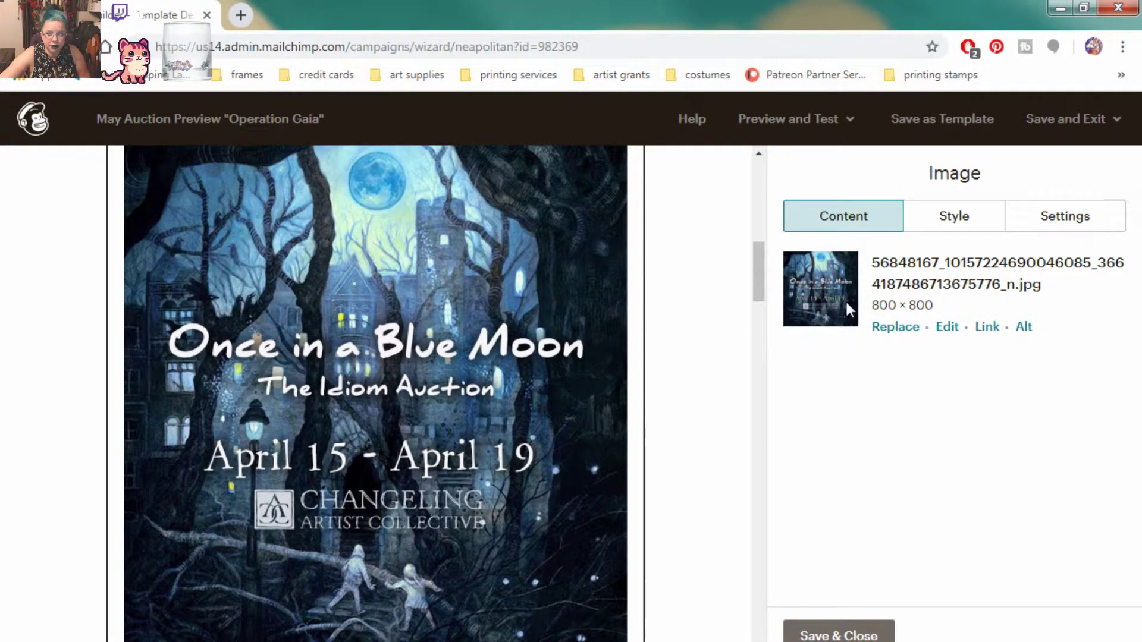
pyautogui.click(984, 327)
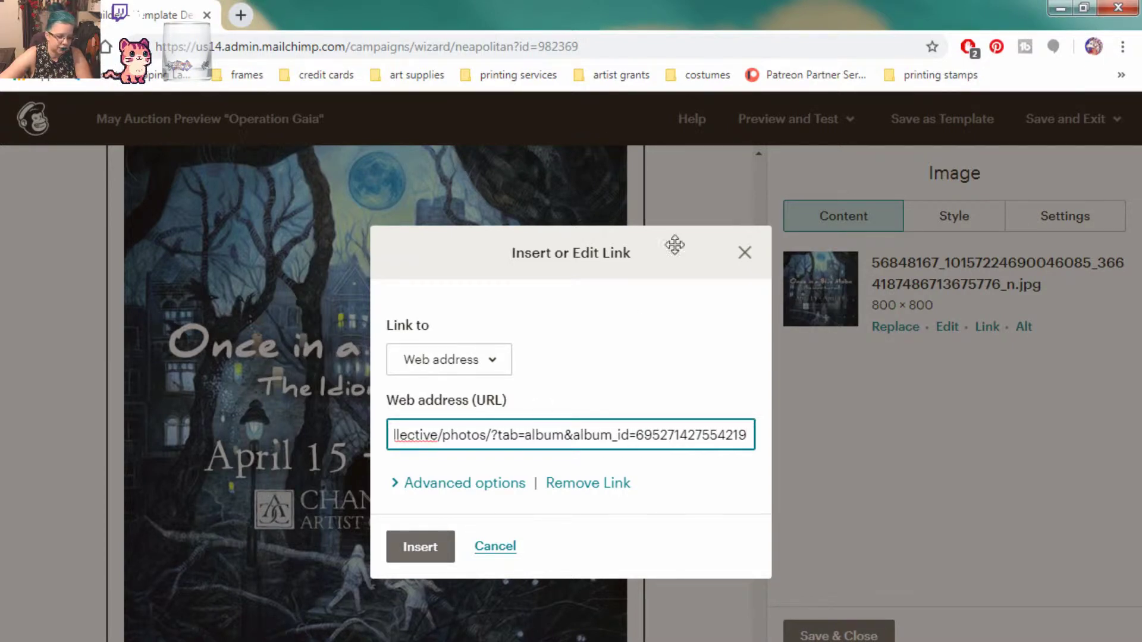
pyautogui.click(745, 253)
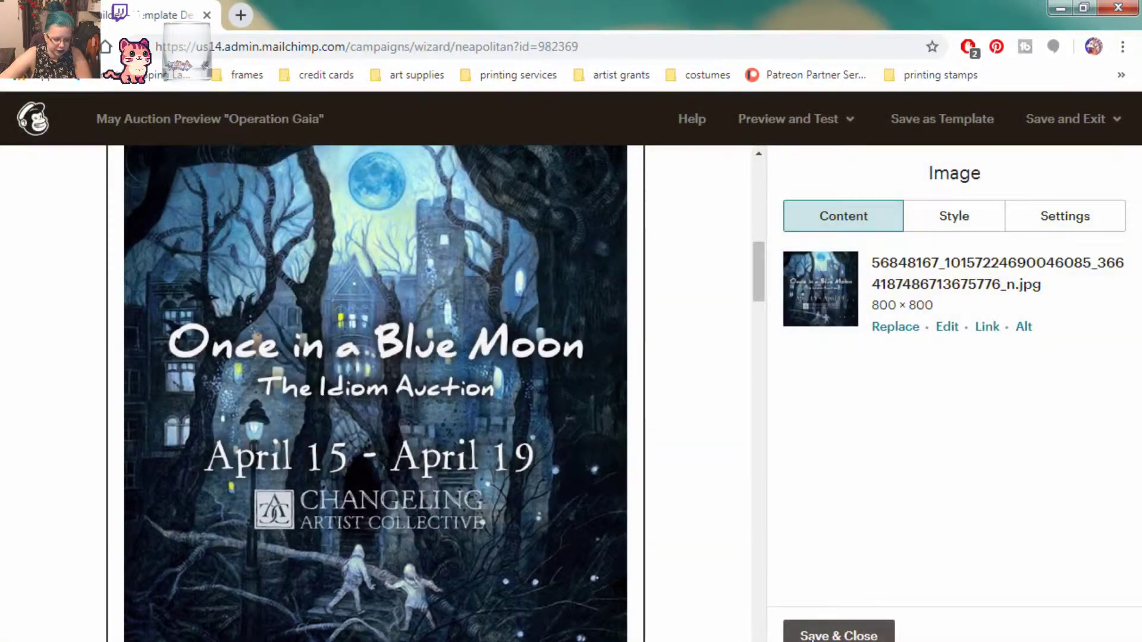
pyautogui.click(839, 634)
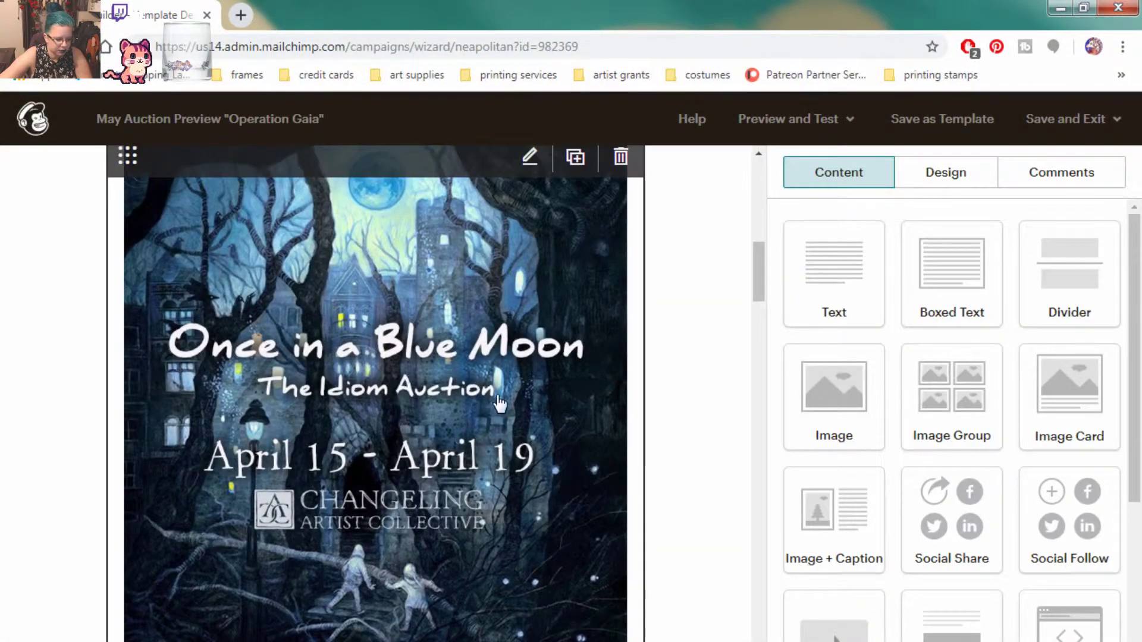
# Change the heading below the banner to Upcoming May Auction "Operation Gaia" and close the text block
pyautogui.scroll(-5, 500, 402)
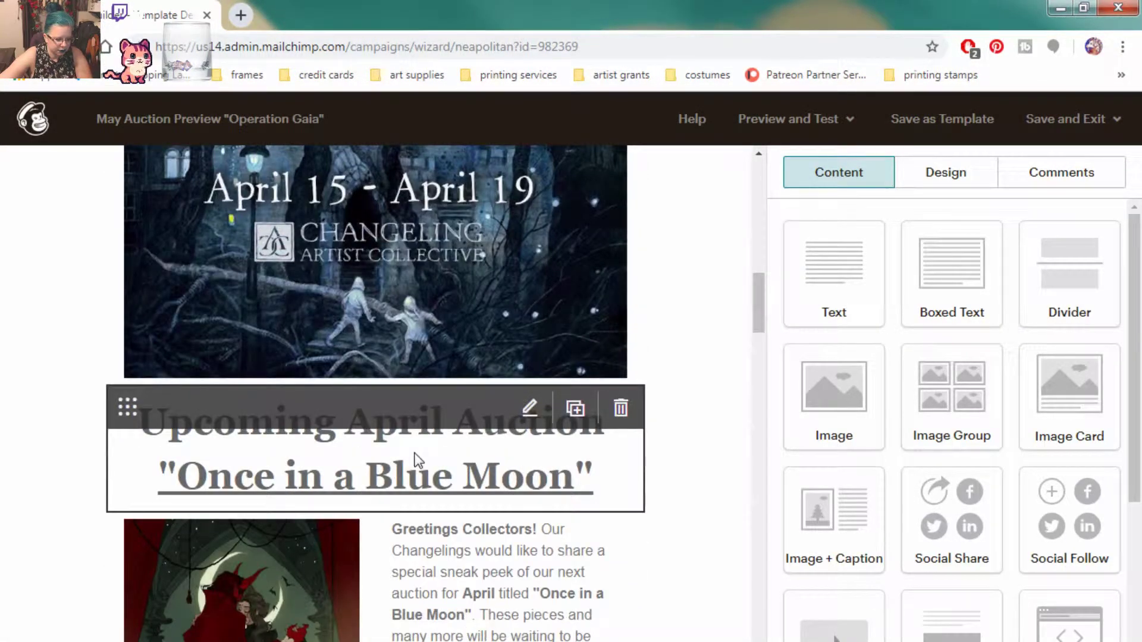
pyautogui.click(418, 459)
pyautogui.moveTo(1011, 374); pyautogui.dragTo(1109, 372)
pyautogui.write('May Auction')
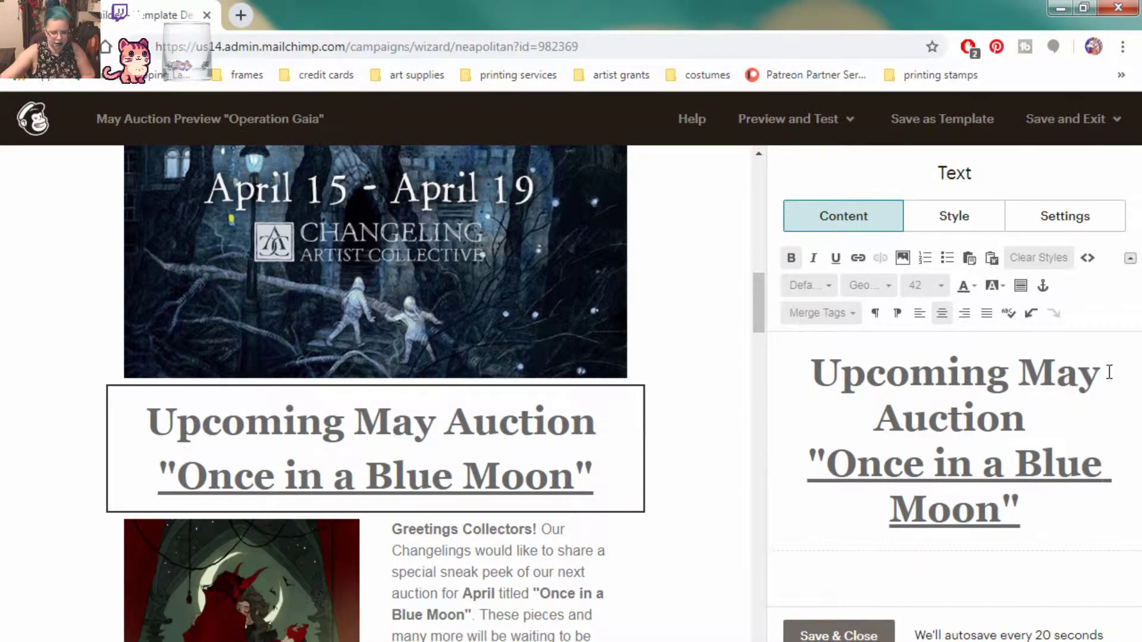
pyautogui.moveTo(827, 466); pyautogui.dragTo(1110, 467)
pyautogui.moveTo(959, 528); pyautogui.dragTo(1014, 528)
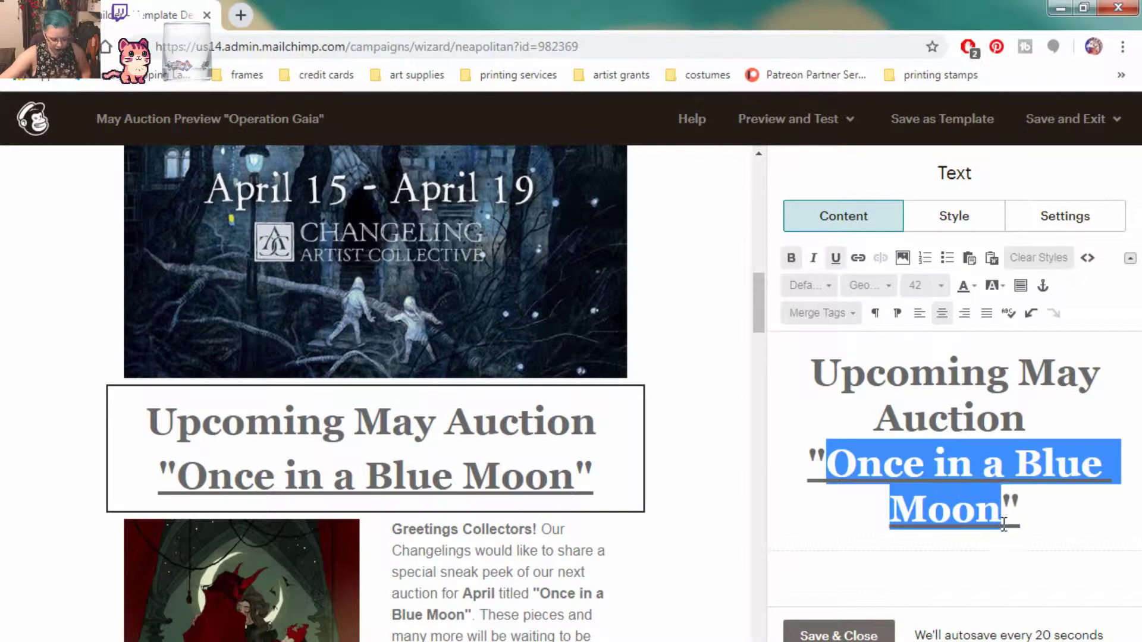
pyautogui.write('Oper')
pyautogui.write('ation Gia')
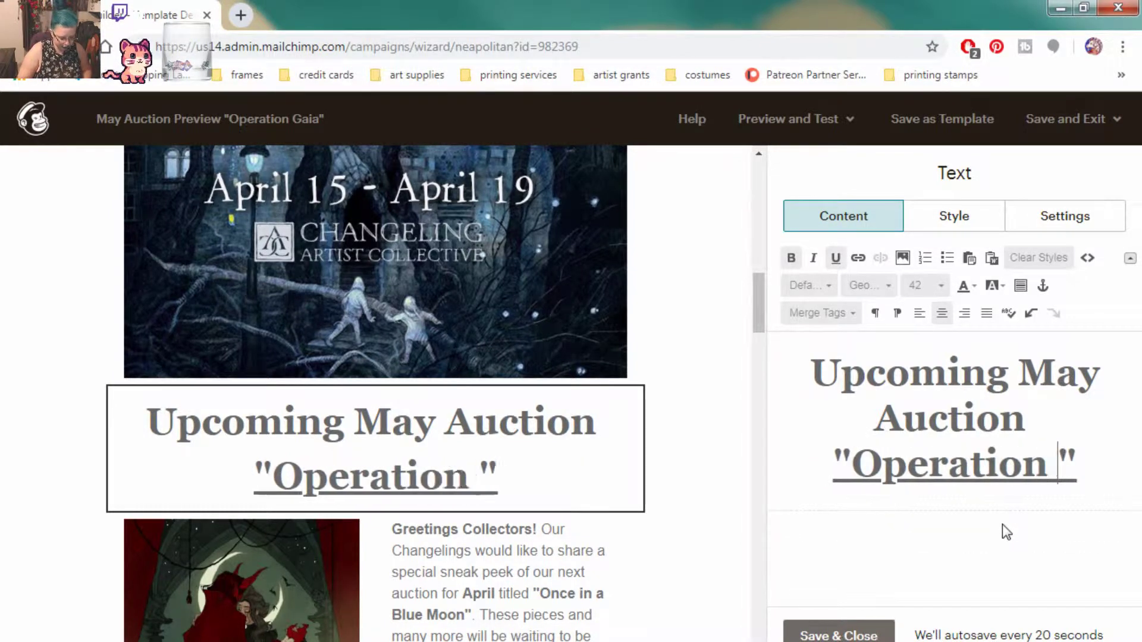
pyautogui.press('BackSpace')
pyautogui.press('BackSpace')
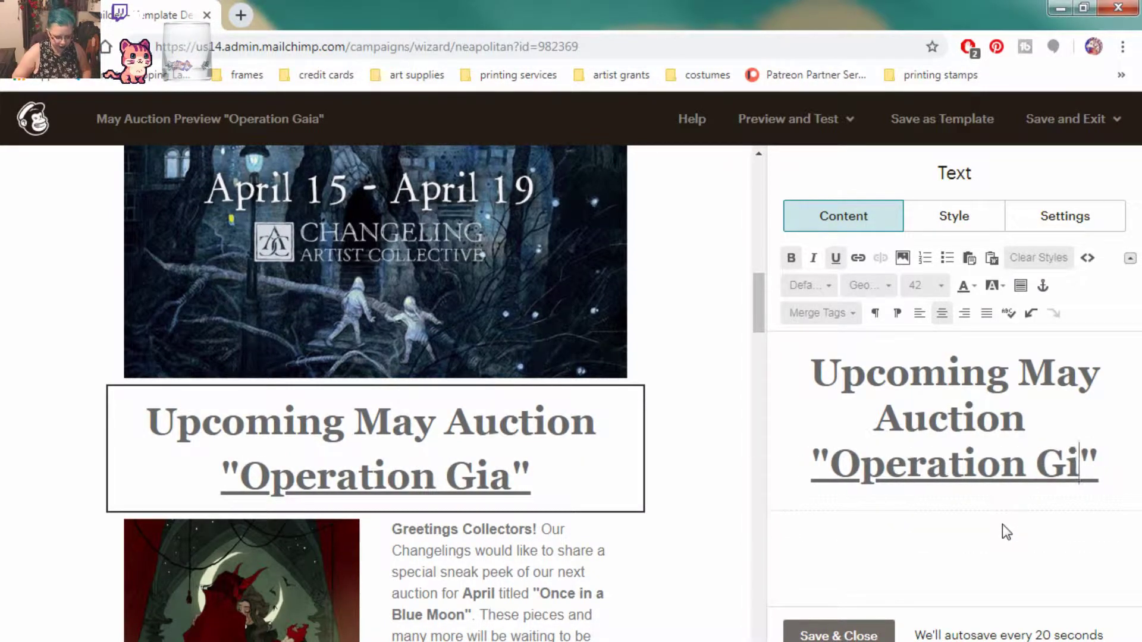
pyautogui.write('aia')
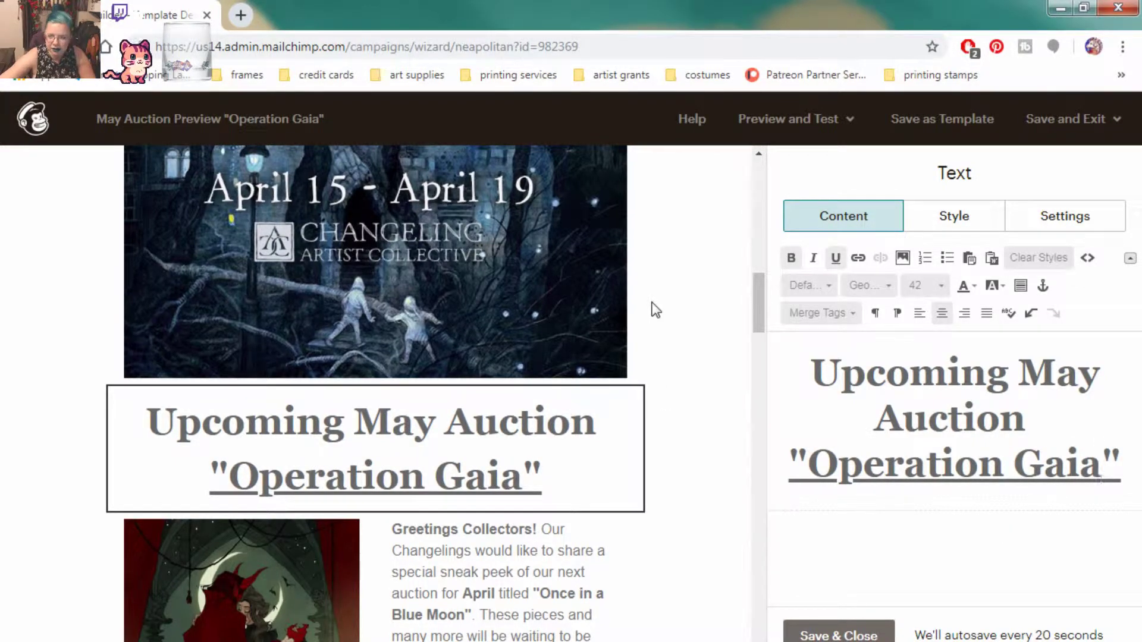
pyautogui.scroll(10, 654, 308)
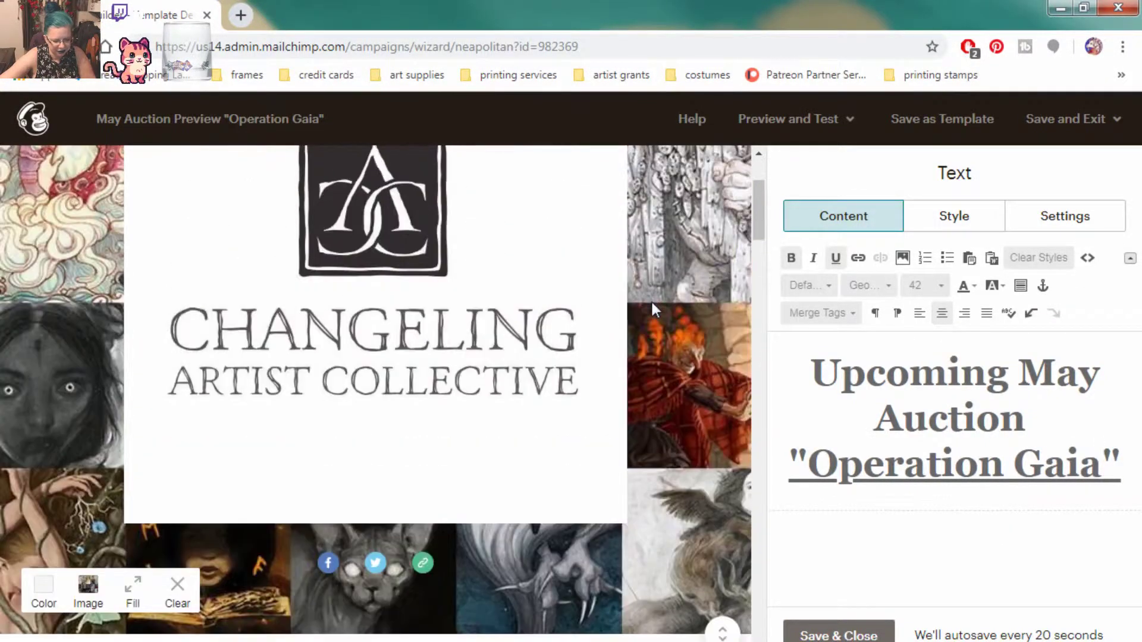
pyautogui.scroll(-7, 654, 309)
pyautogui.click(568, 511)
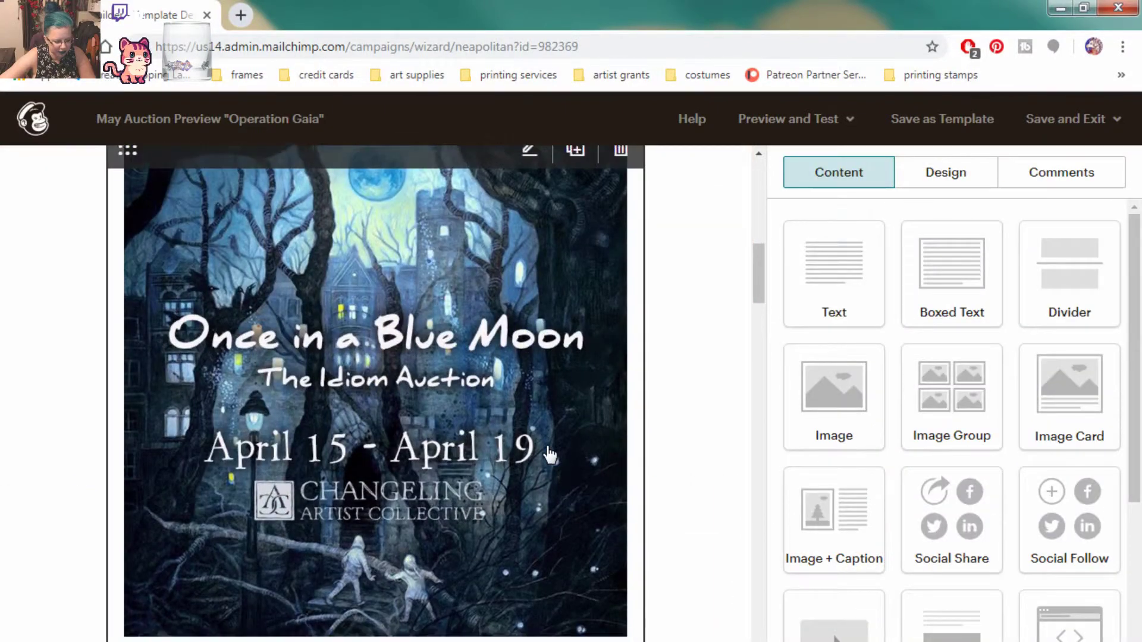
# Switch to the Facebook window and go from the April 7, 2019 album to the Changeling Artist Collective group's main discussion page
pyautogui.scroll(-6, 549, 455)
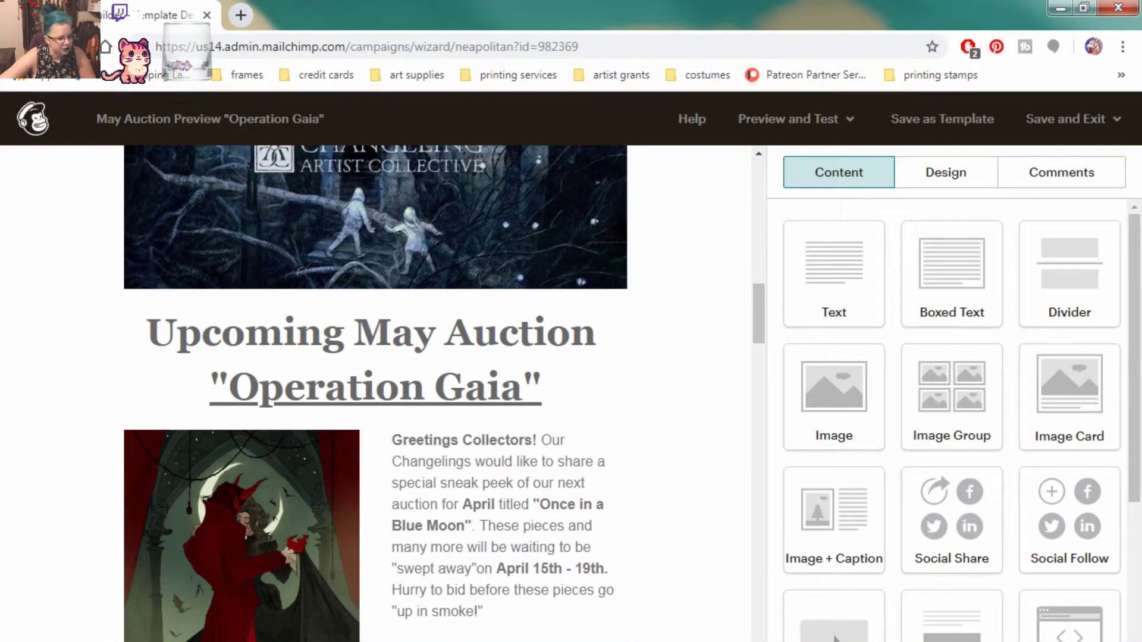
pyautogui.hotkey('alt', 'Tab')
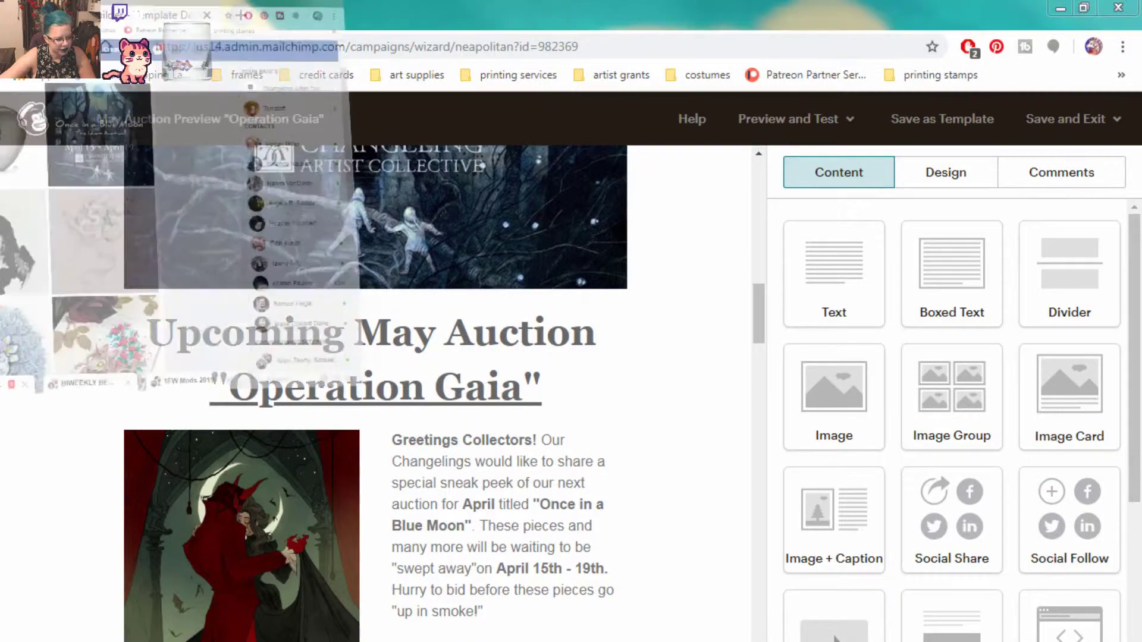
pyautogui.scroll(2, 309, 245)
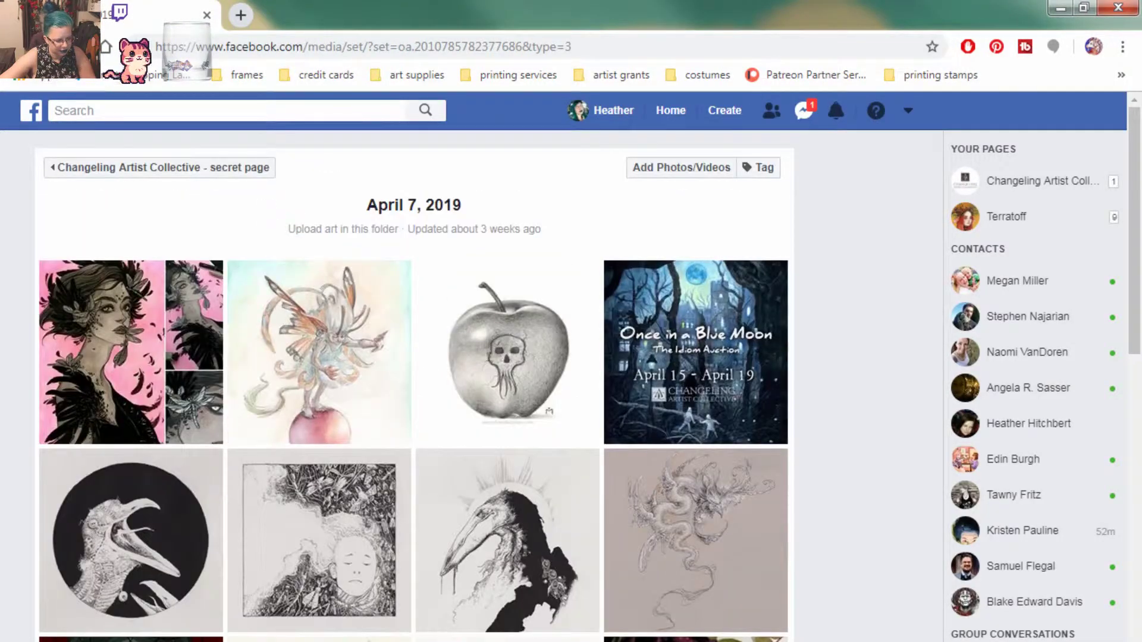
pyautogui.hotkey('alt', 'Left')
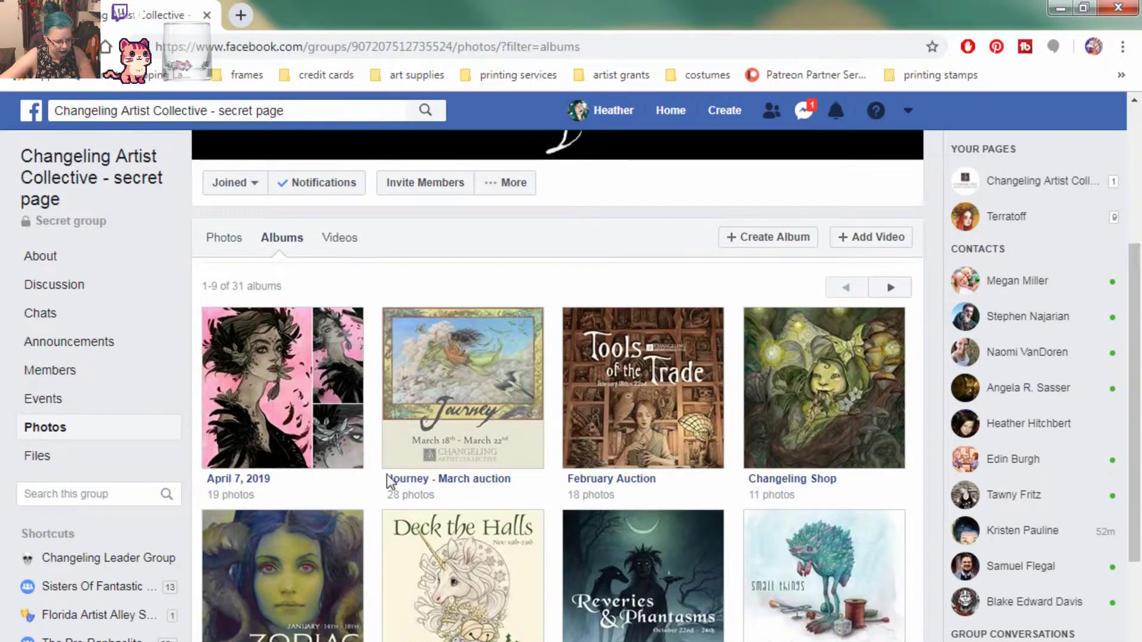
pyautogui.scroll(2, 390, 476)
pyautogui.hotkey('alt', 'Left')
pyautogui.scroll(-9, 416, 414)
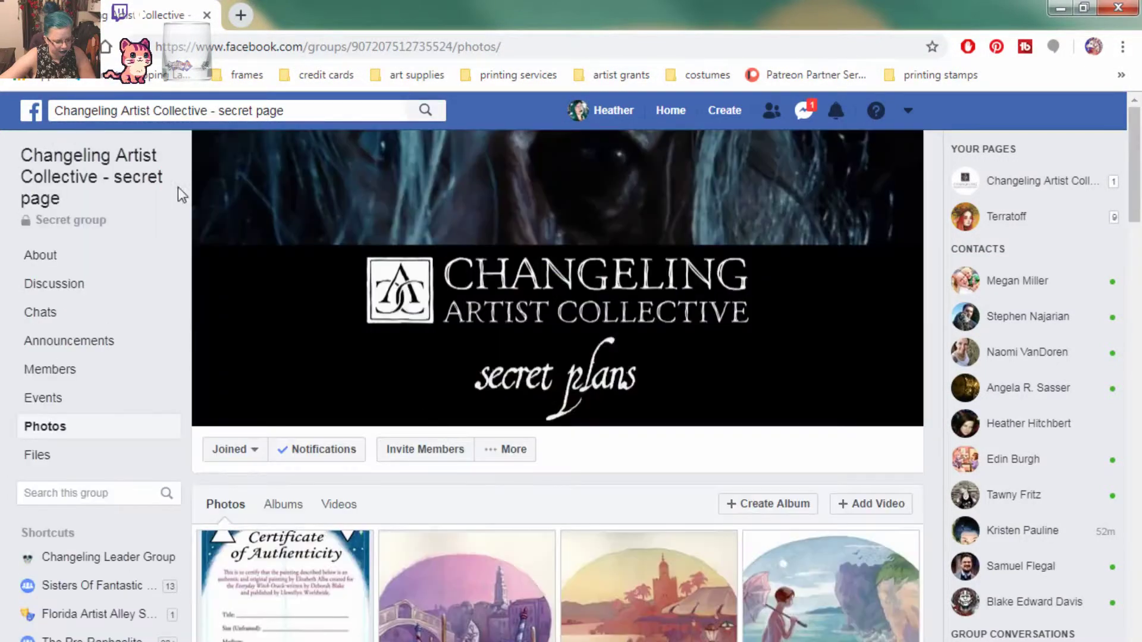
pyautogui.click(167, 196)
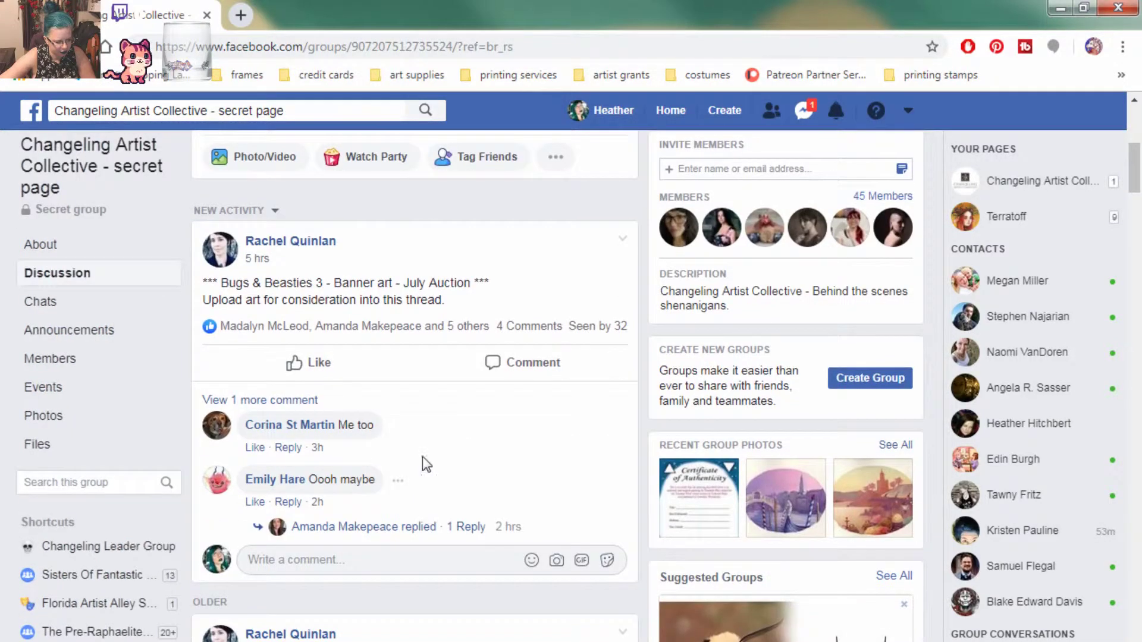
# Look through the group's discussion posts for material on the upcoming May auction
pyautogui.scroll(2, 399, 299)
pyautogui.scroll(-20, 399, 299)
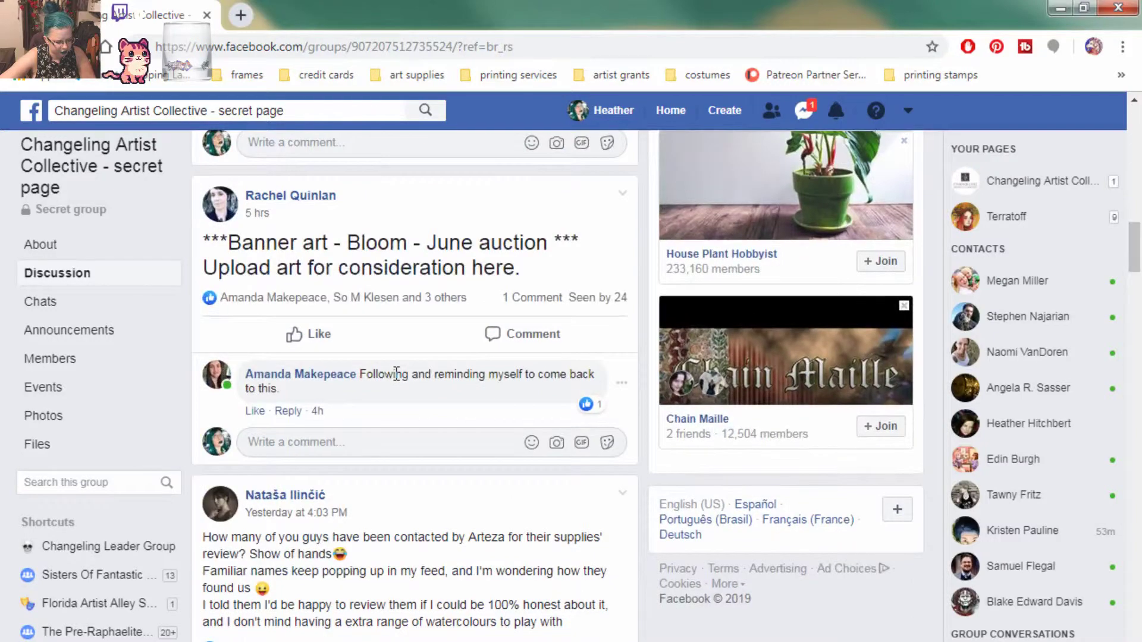
pyautogui.scroll(-6, 396, 373)
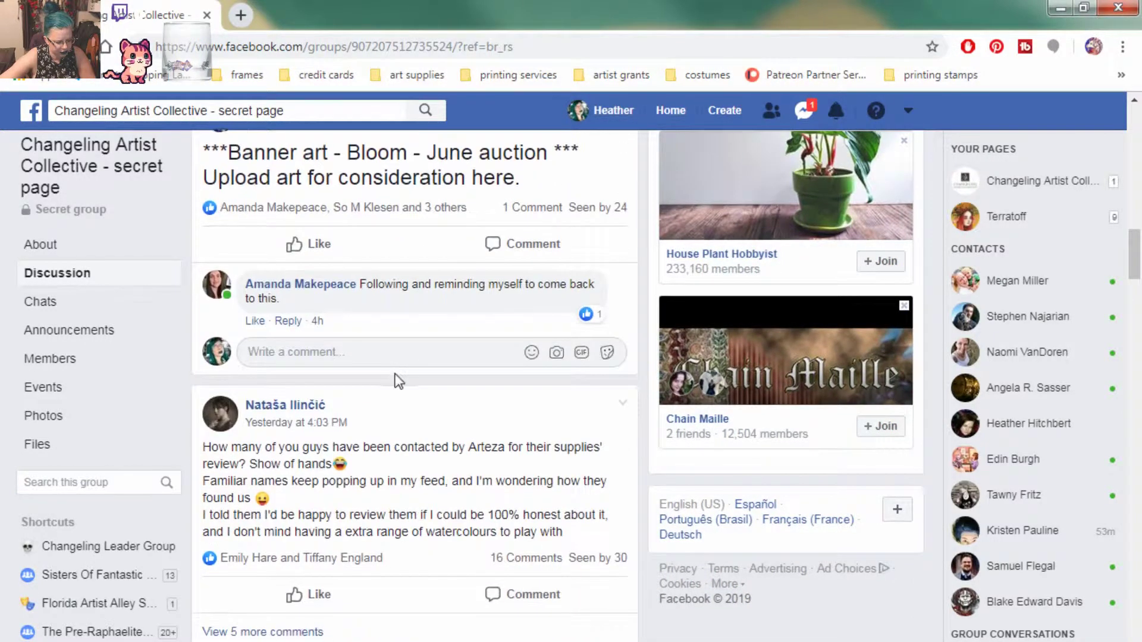
pyautogui.scroll(-12, 395, 373)
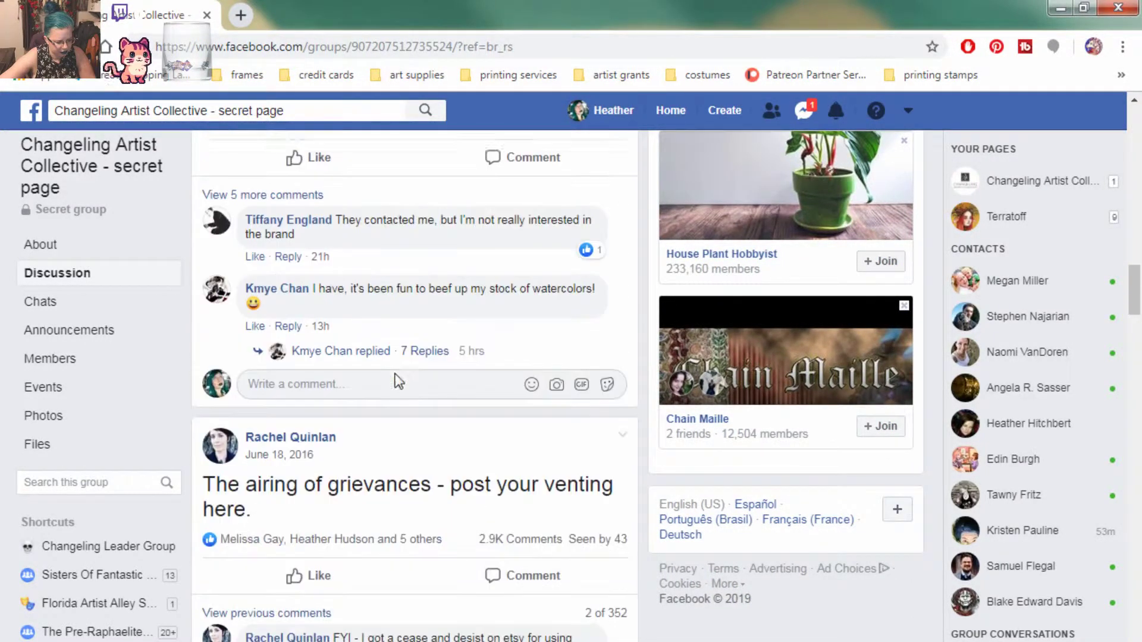
pyautogui.scroll(-16, 396, 380)
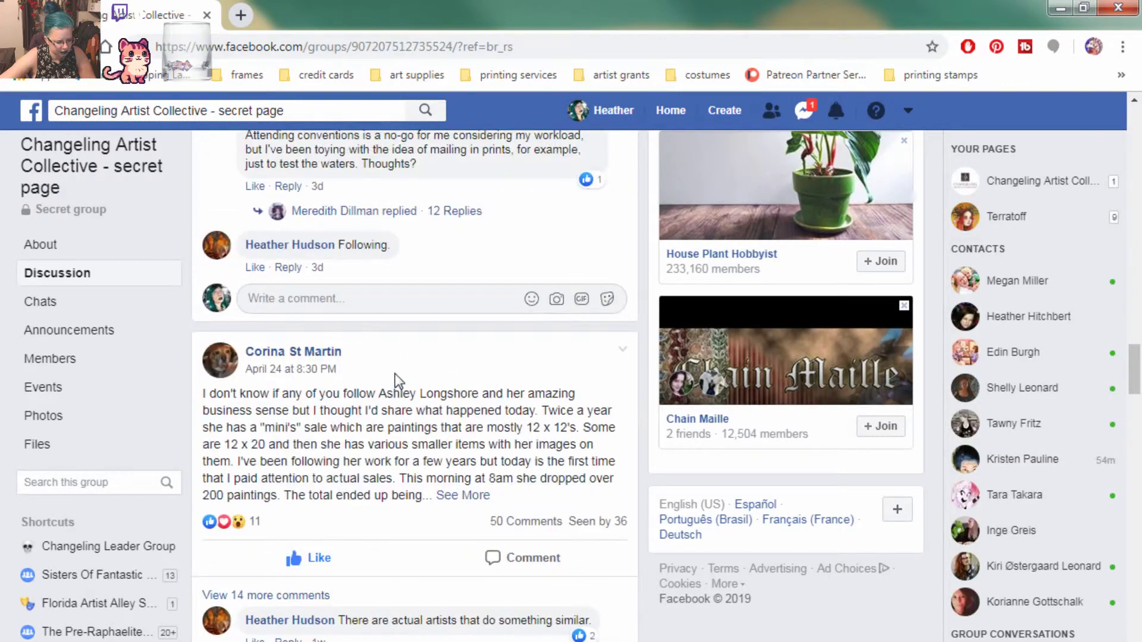
pyautogui.scroll(-1, 397, 381)
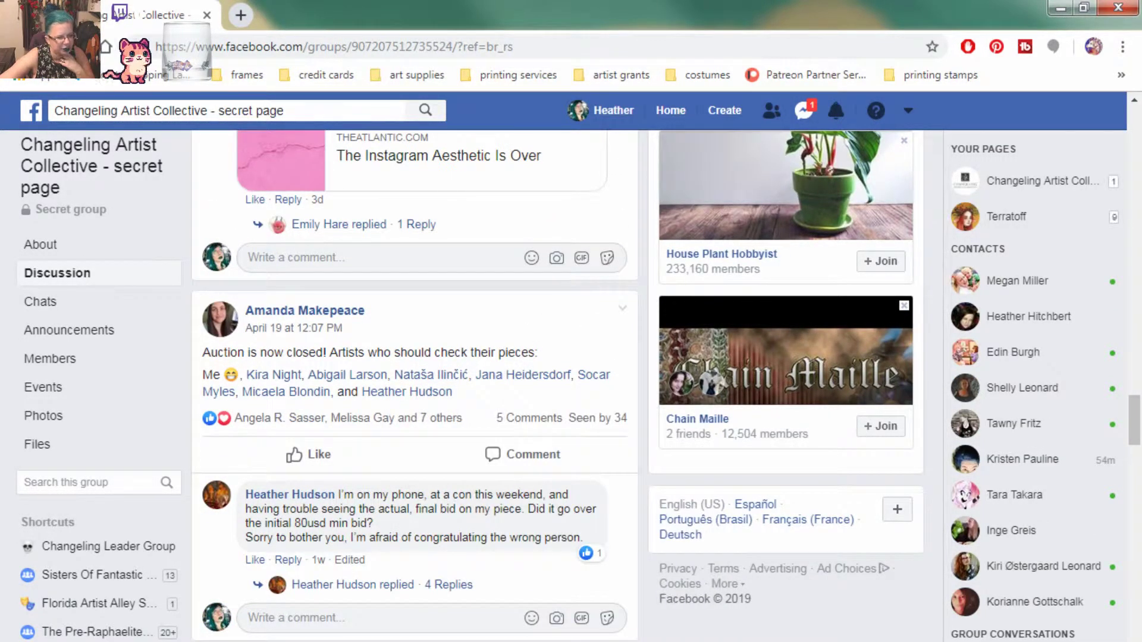
# Return to the Mailchimp newsletter and, in the greeting caption below the heading, change the auction month to May and its title to "Operation Gaia"
pyautogui.hotkey('alt', 'Tab')
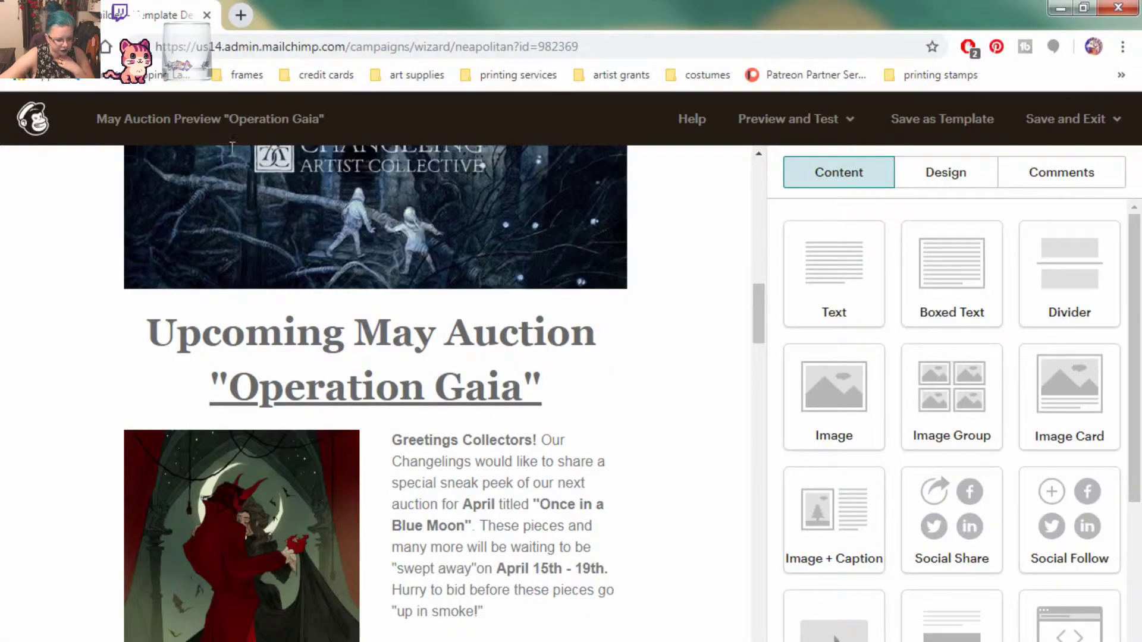
pyautogui.click(440, 520)
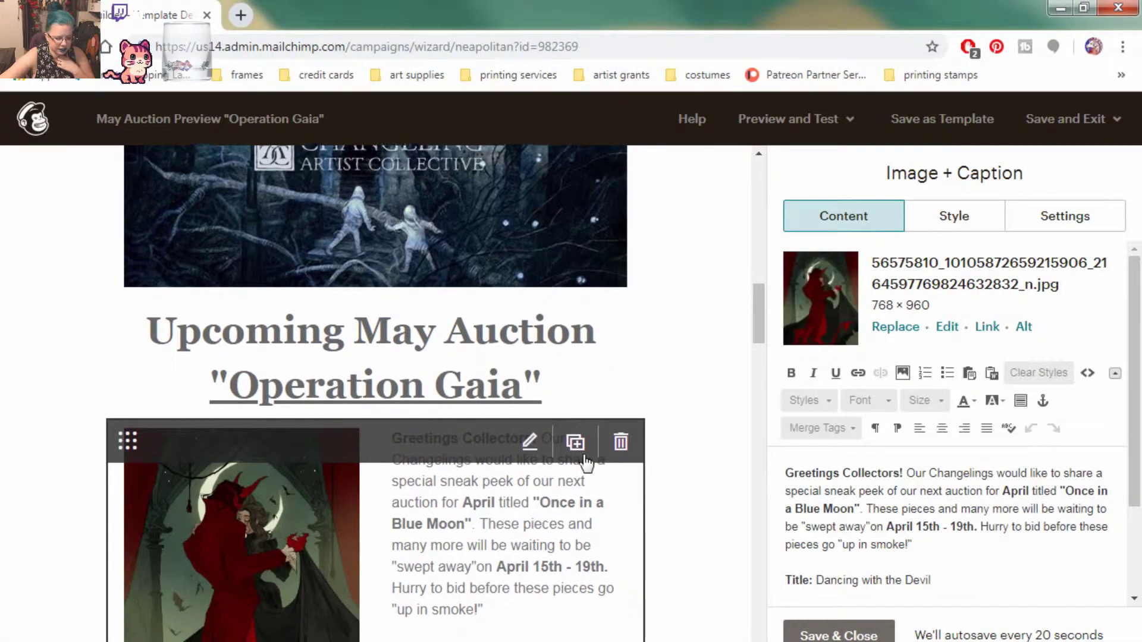
pyautogui.scroll(-5, 583, 455)
pyautogui.scroll(2, 583, 454)
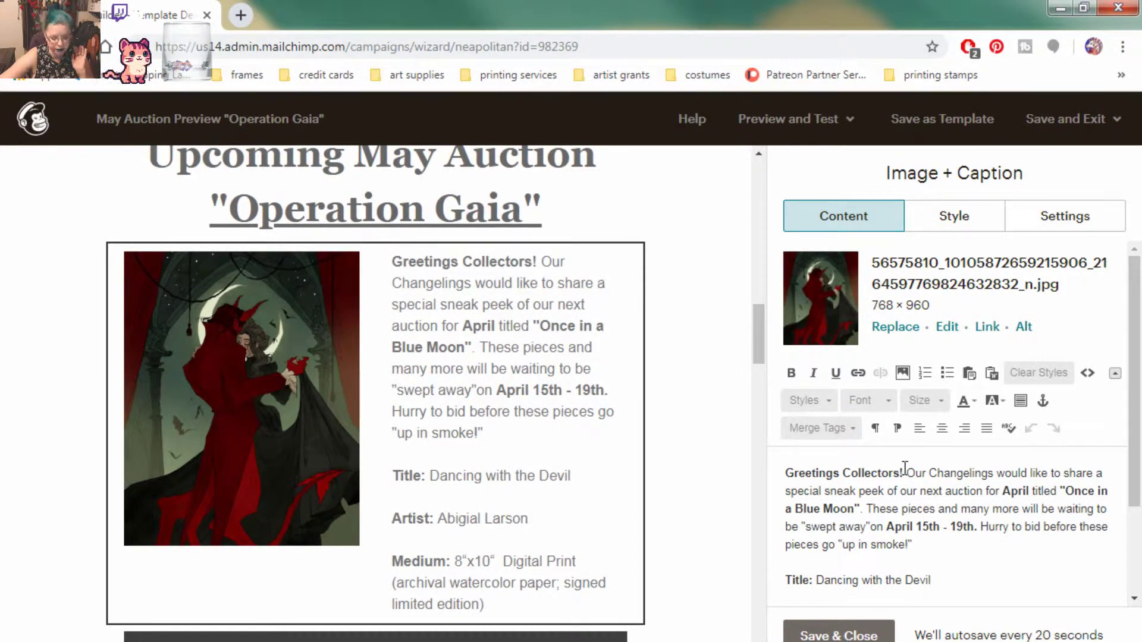
pyautogui.click(882, 486)
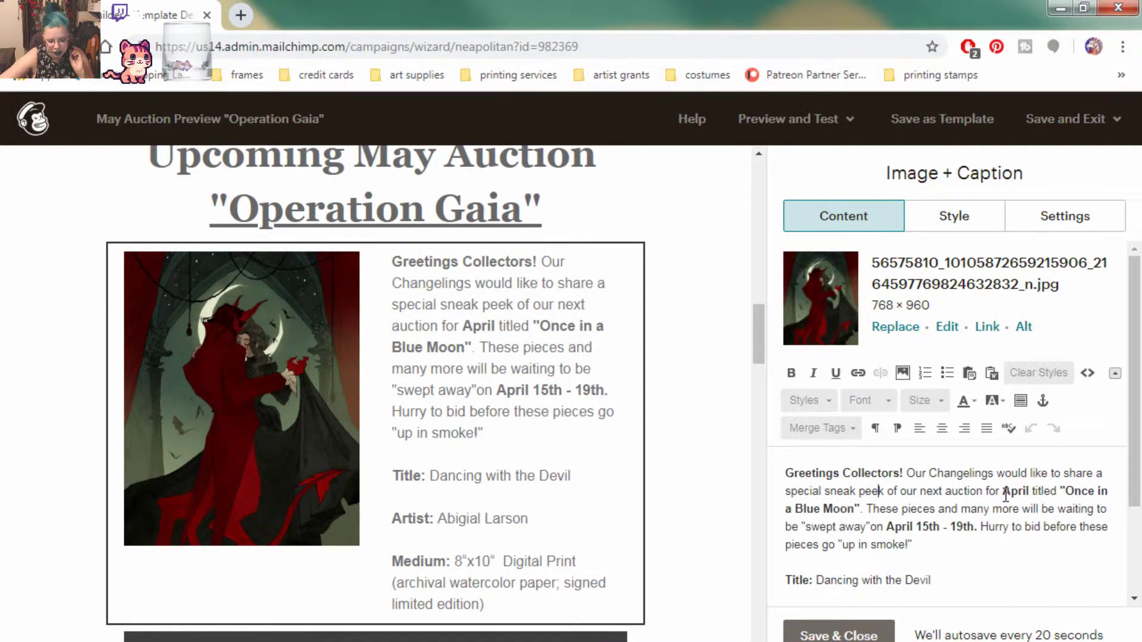
pyautogui.moveTo(1003, 491); pyautogui.dragTo(1032, 490)
pyautogui.write('May')
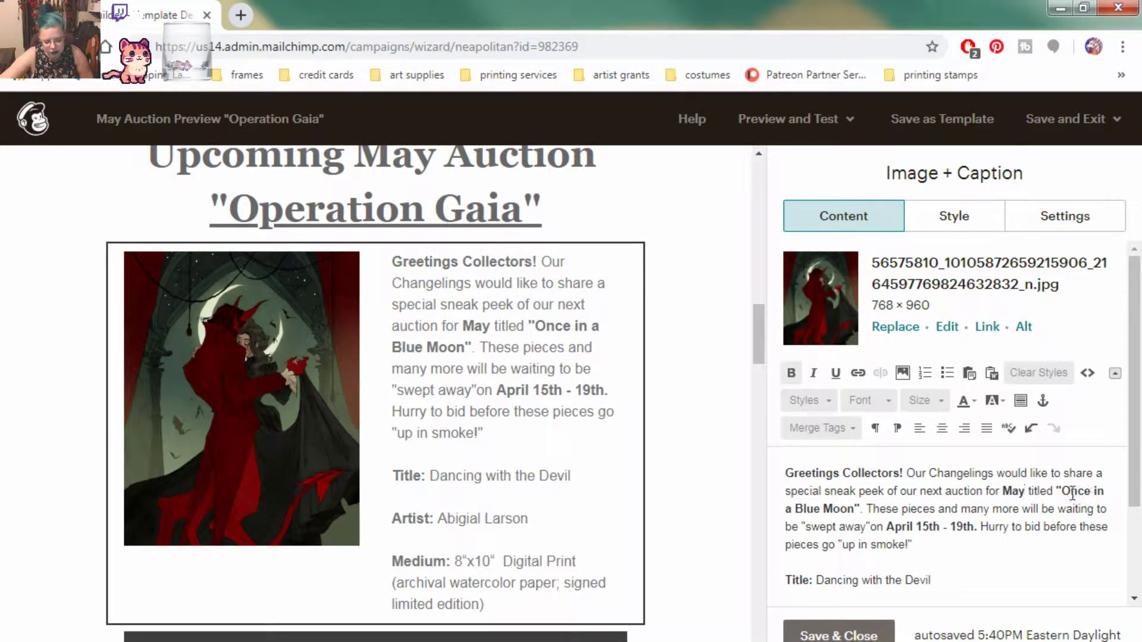
pyautogui.moveTo(1061, 491); pyautogui.dragTo(858, 509)
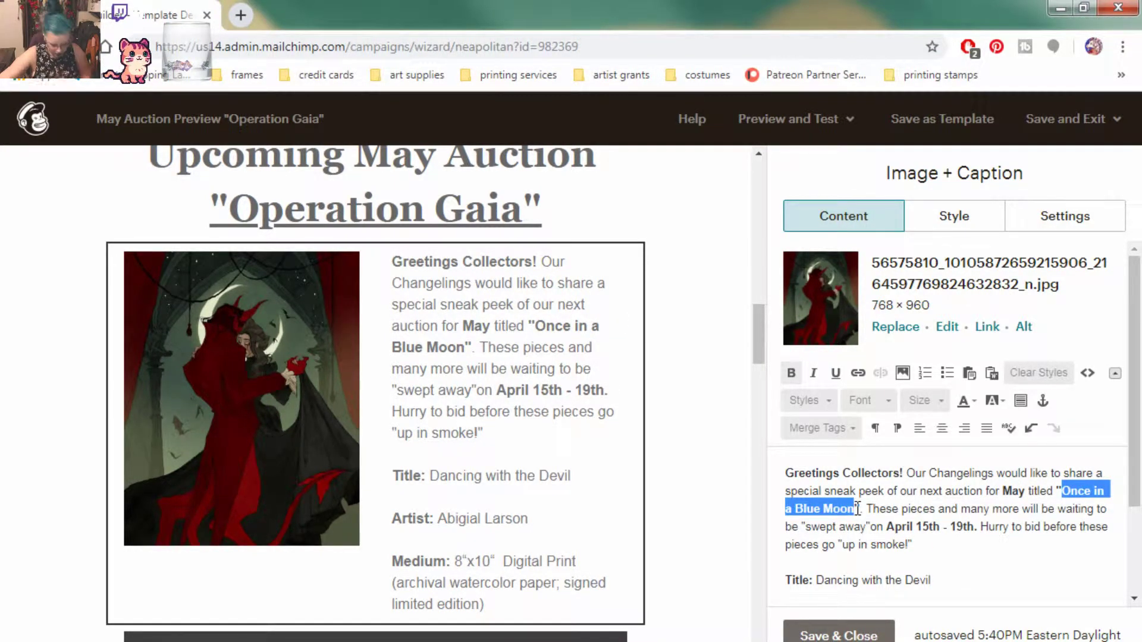
pyautogui.press('BackSpace')
pyautogui.write('Operation ')
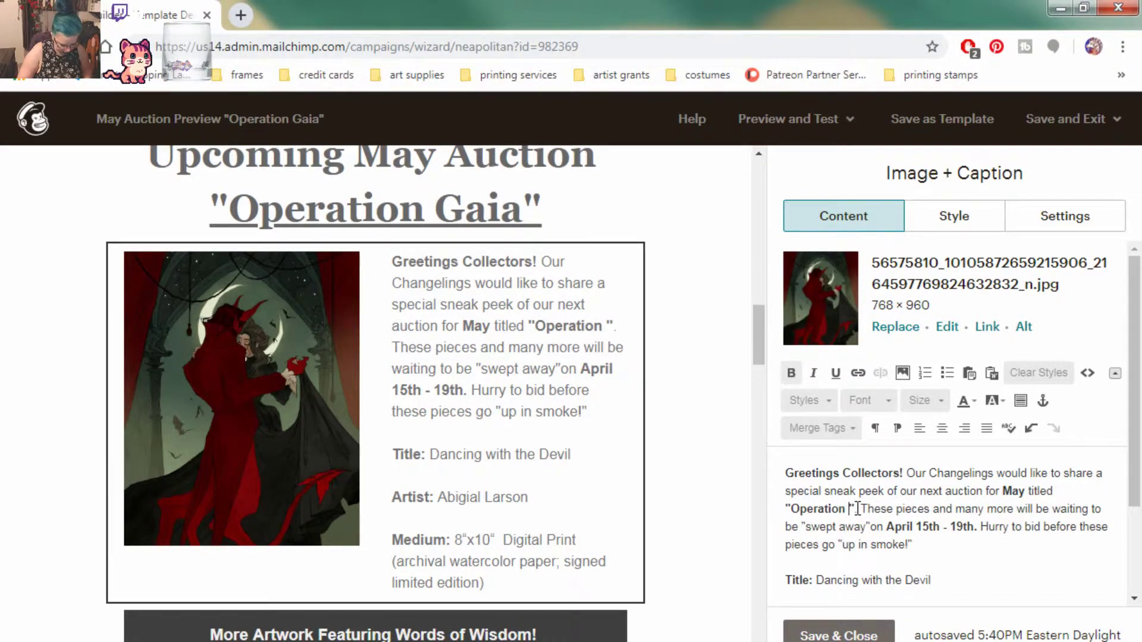
pyautogui.write('Gaia')
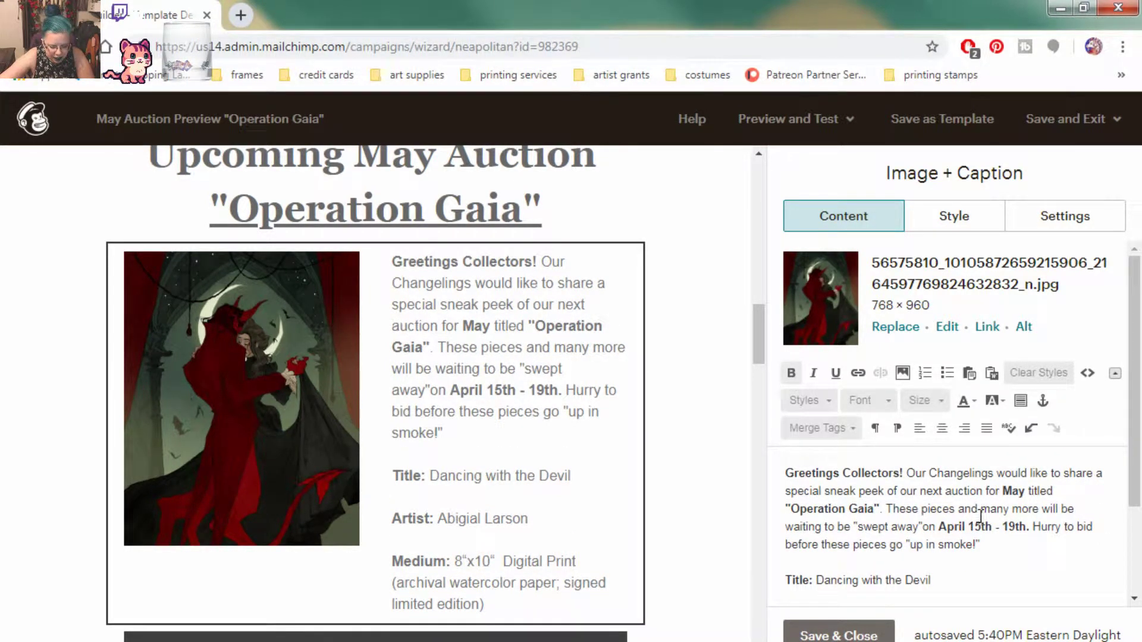
# Review the auction dates and closing sentences of the greeting caption against the banner, and save and close the block
pyautogui.click(939, 526)
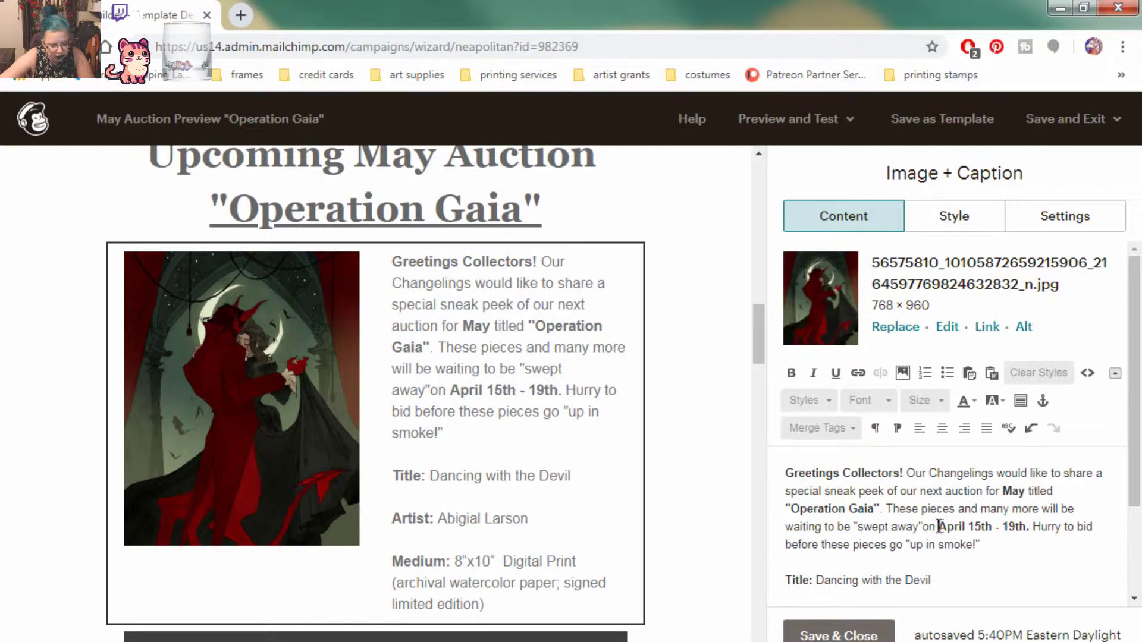
pyautogui.scroll(1, 592, 444)
pyautogui.scroll(5, 592, 444)
pyautogui.scroll(-2, 943, 523)
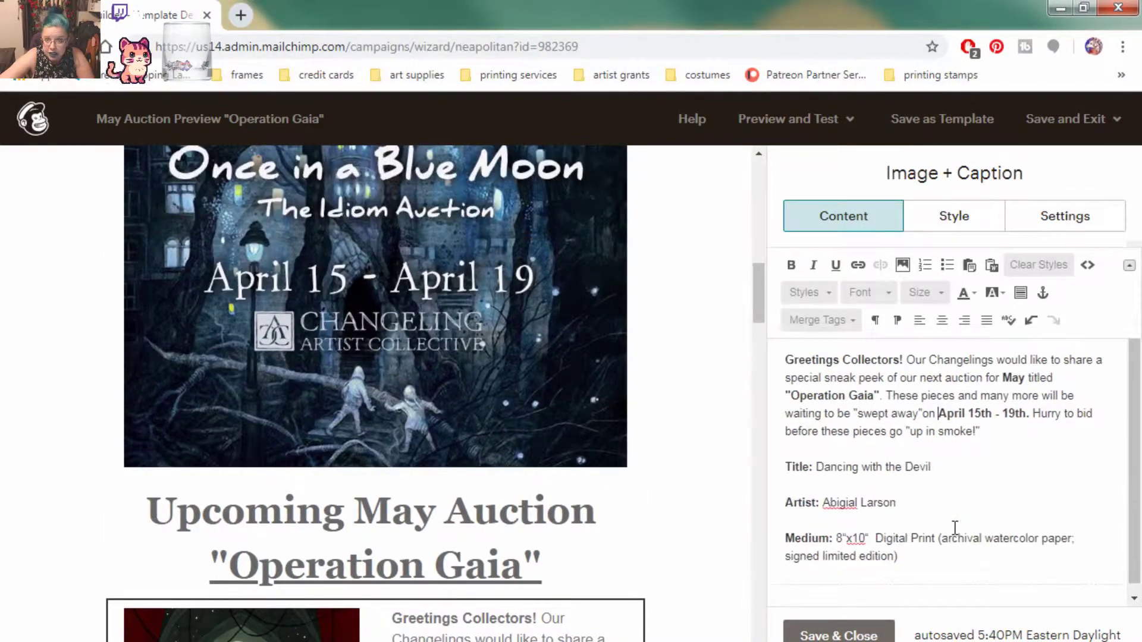
pyautogui.scroll(2, 955, 489)
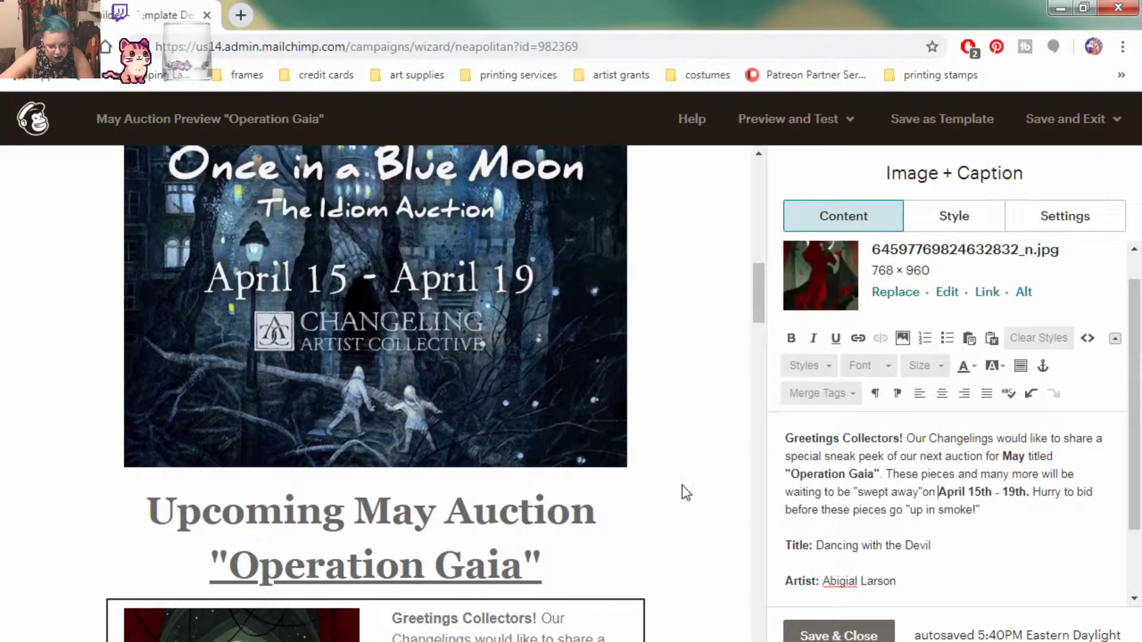
pyautogui.scroll(-2, 684, 491)
pyautogui.scroll(-4, 684, 491)
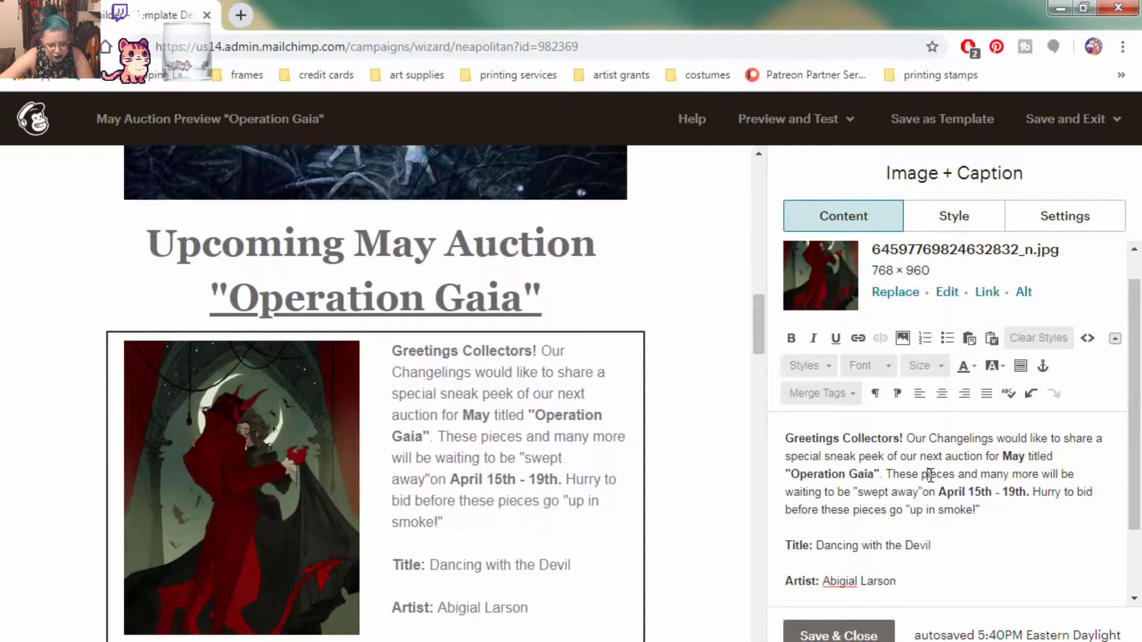
pyautogui.moveTo(889, 474); pyautogui.dragTo(986, 513)
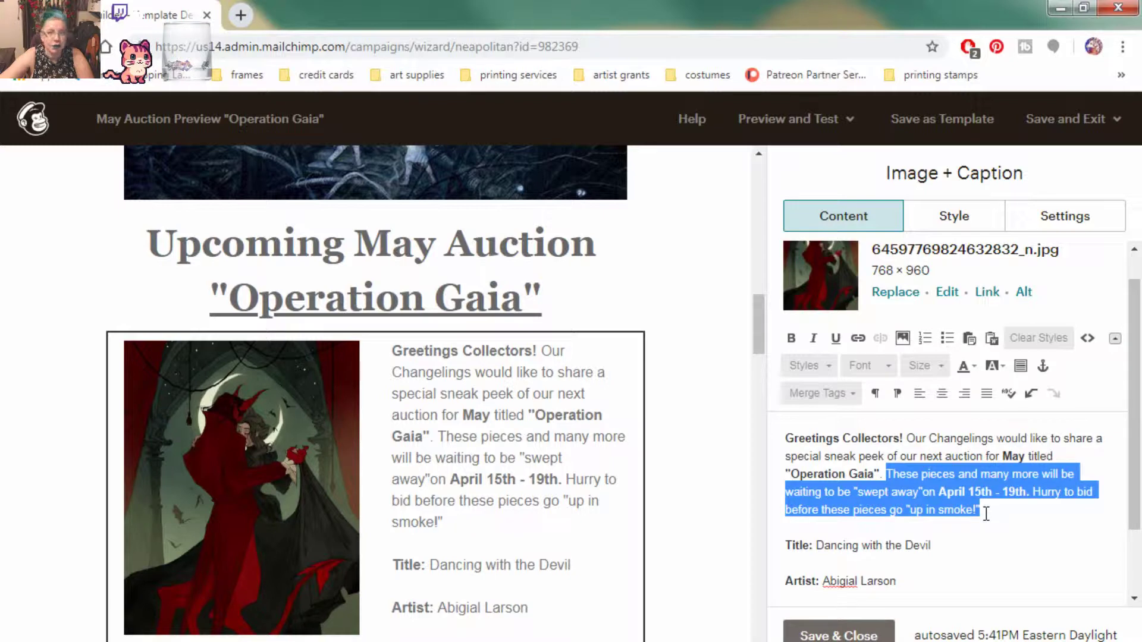
pyautogui.click(985, 513)
pyautogui.scroll(-2, 986, 514)
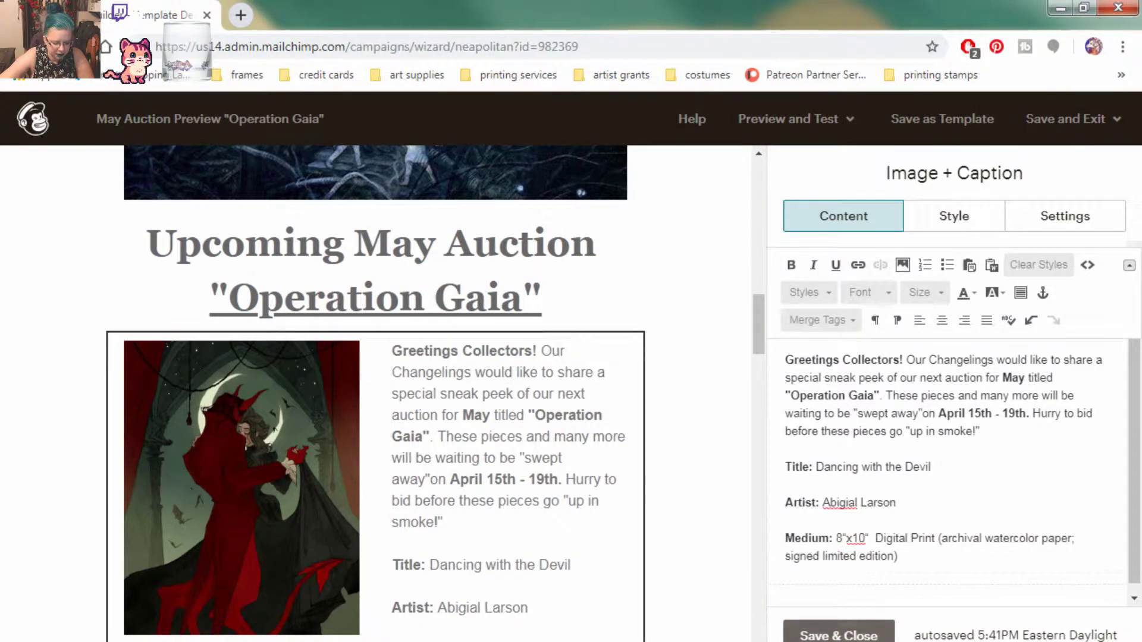
pyautogui.click(839, 634)
# Open the "More Artwork Featuring Words of Wisdom!" boxed text to check its wording and close it without changes
pyautogui.scroll(-4, 718, 513)
pyautogui.scroll(-3, 718, 513)
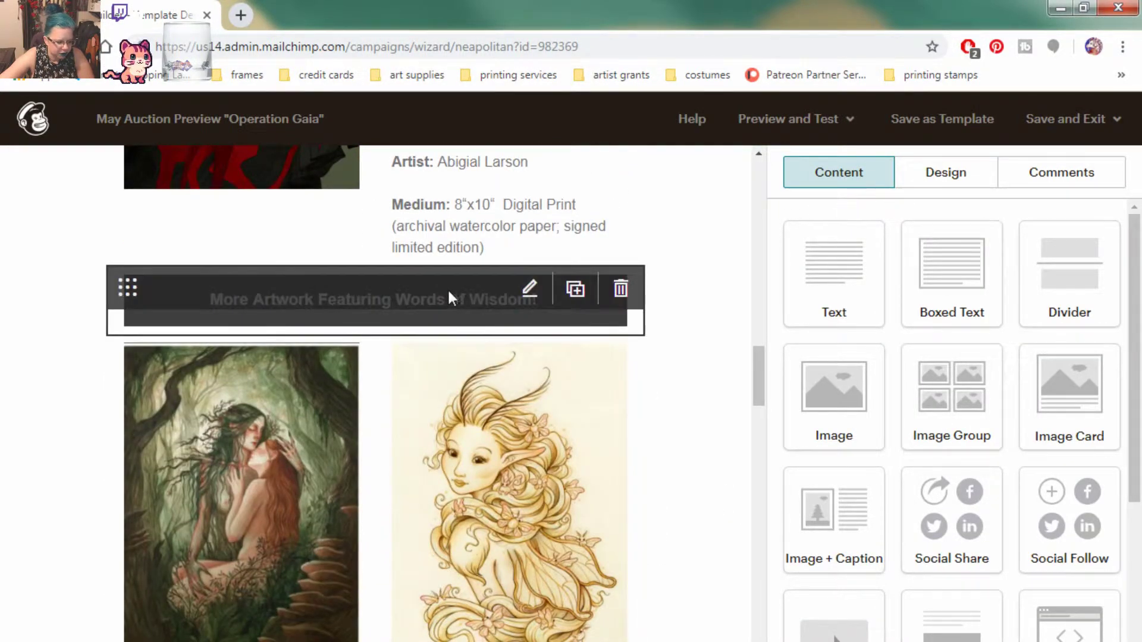
pyautogui.click(448, 290)
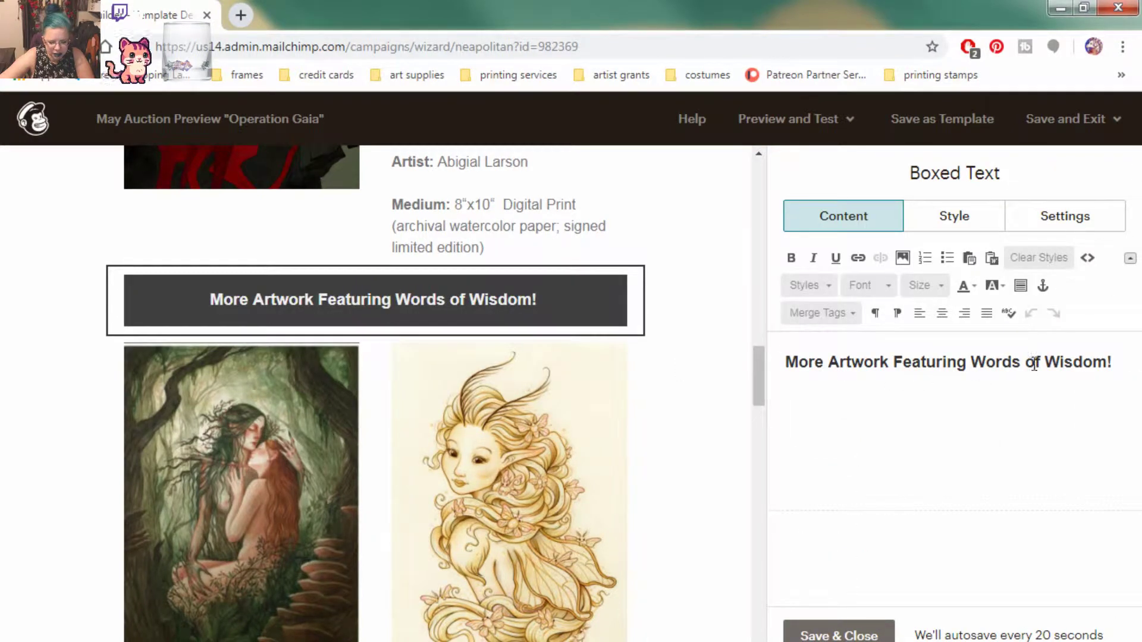
pyautogui.click(838, 634)
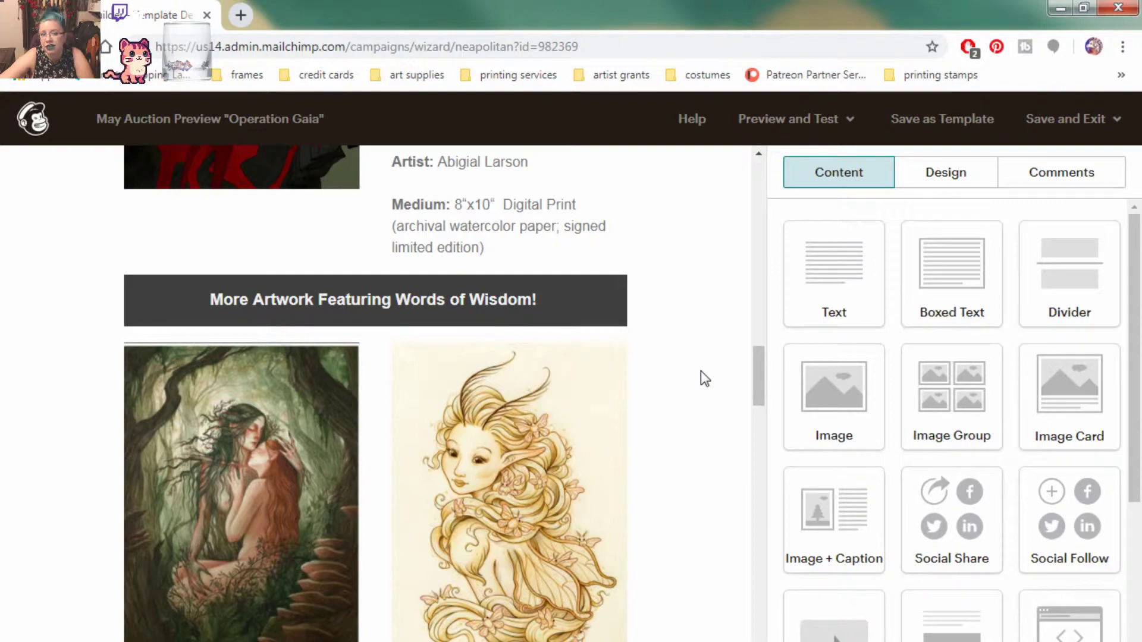
# Examine the titles and artist credits in the text block below the four artworks and close it without changes
pyautogui.scroll(-4, 700, 370)
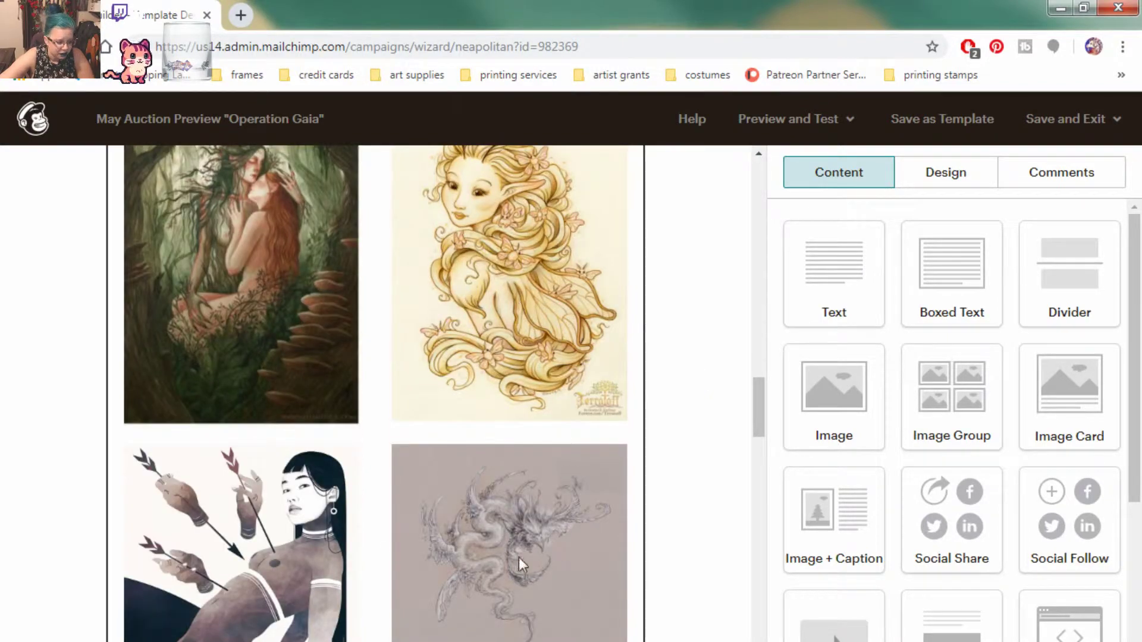
pyautogui.scroll(-7, 669, 343)
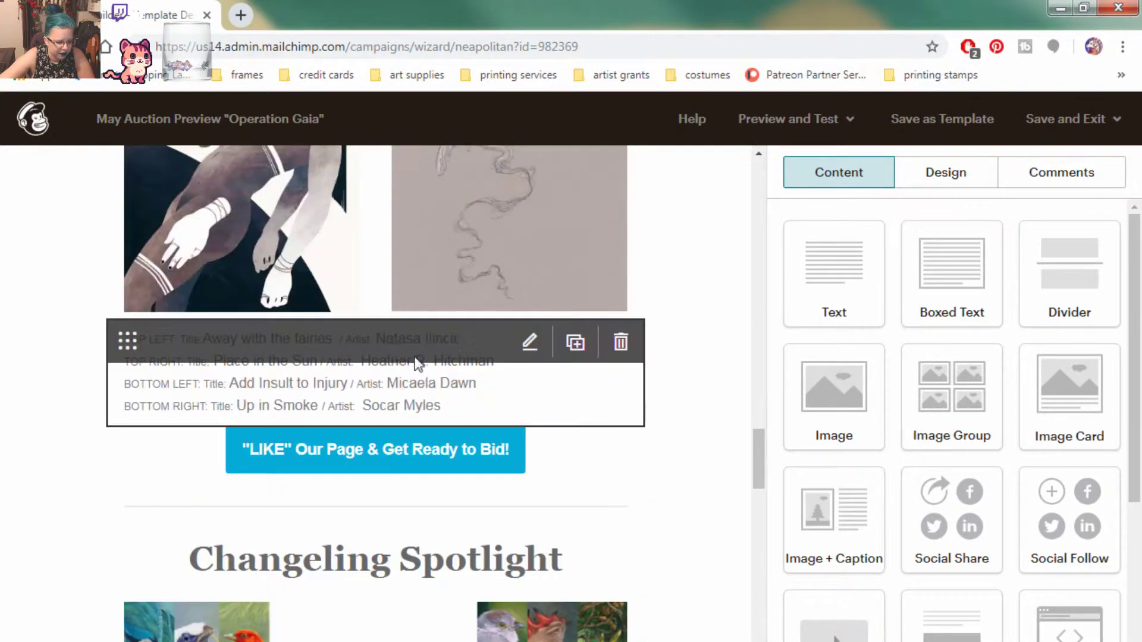
pyautogui.click(383, 381)
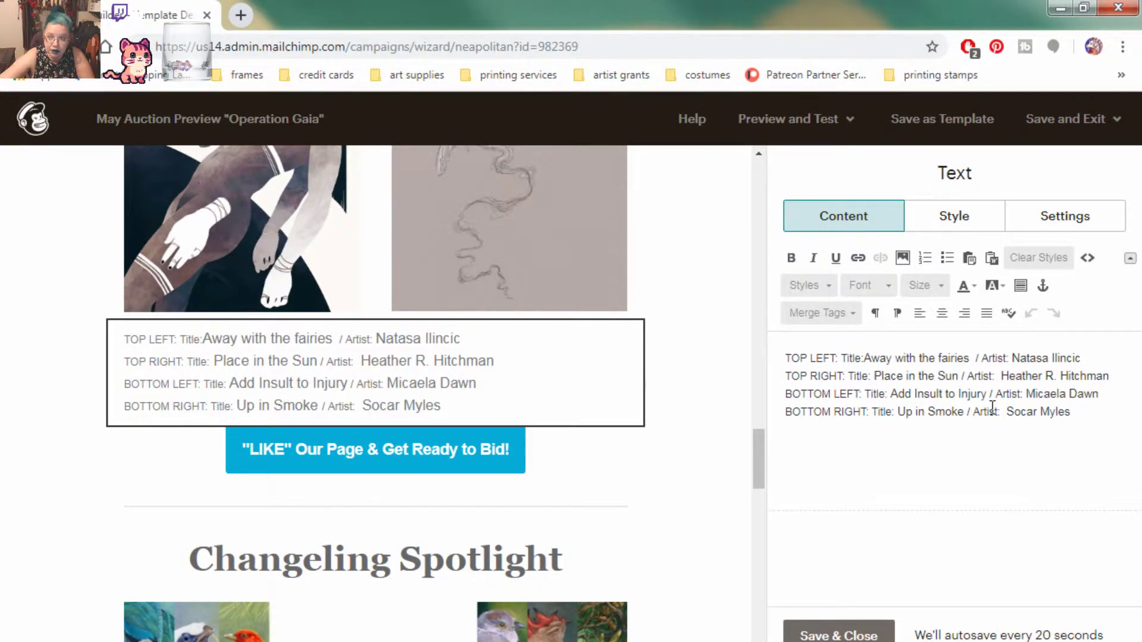
pyautogui.click(812, 636)
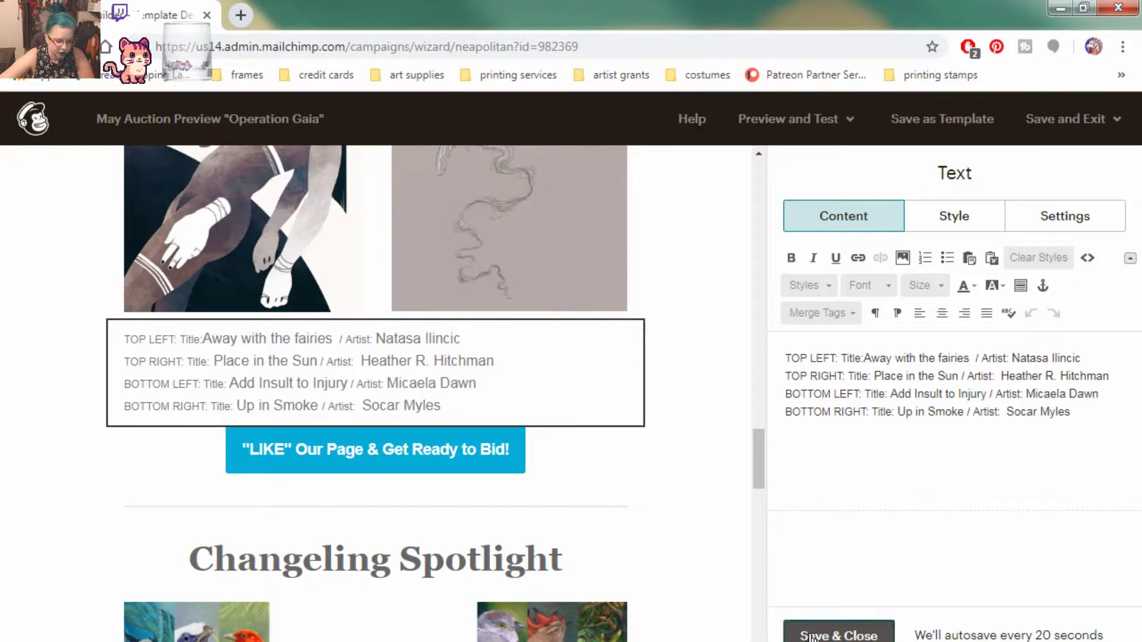
# Check the web address of the "LIKE" Our Page & Get Ready to Bid! button, close its settings, and go to the Changeling Spotlight section
pyautogui.click(452, 453)
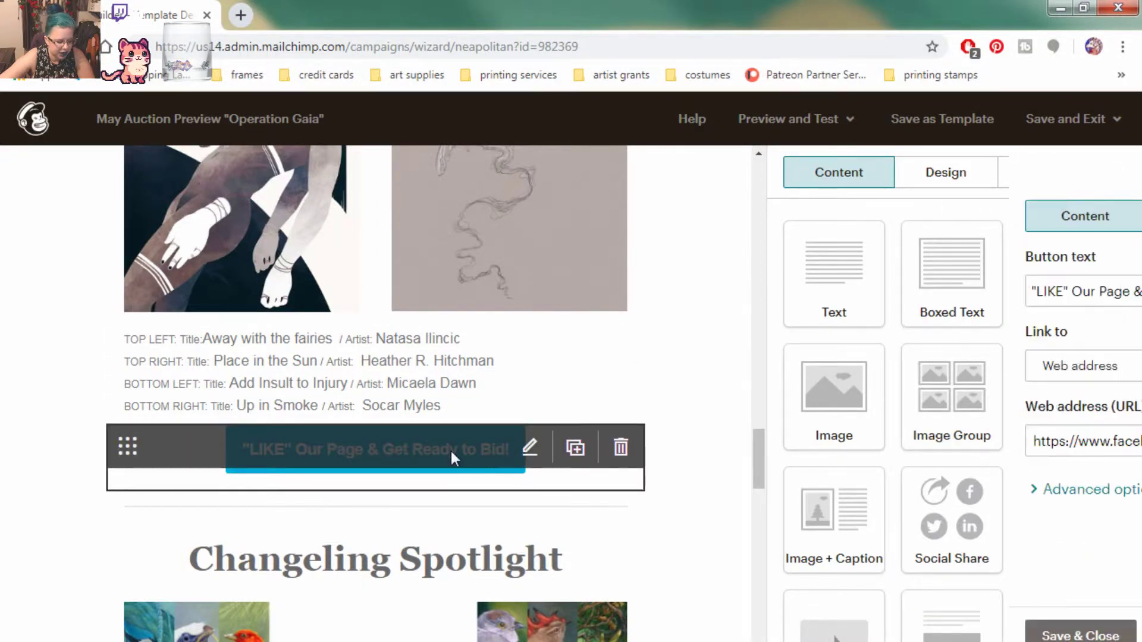
pyautogui.moveTo(941, 441); pyautogui.dragTo(1131, 462)
pyautogui.click(979, 427)
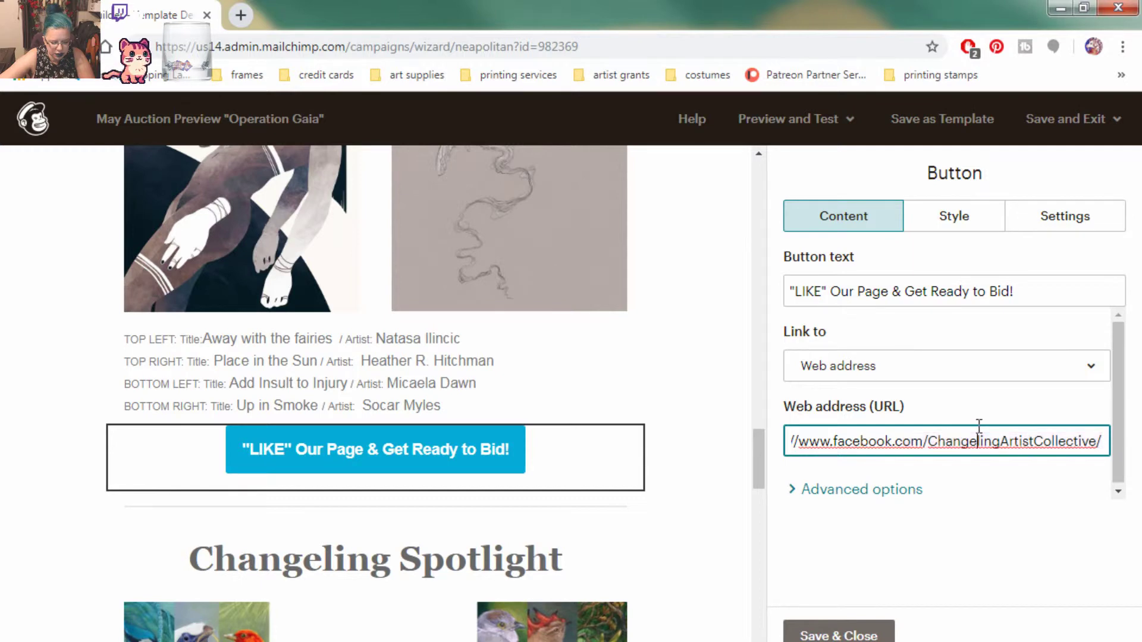
pyautogui.click(819, 635)
pyautogui.scroll(-6, 694, 395)
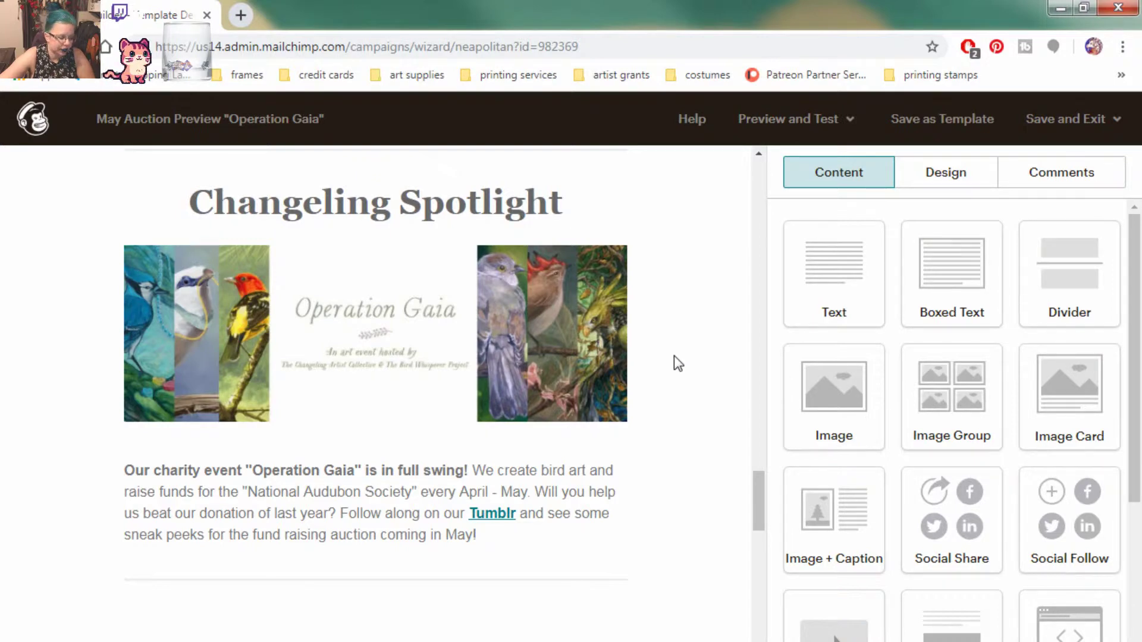
# Check the web address linked to the Operation Gaia image in Changeling Spotlight, then save and close the block
pyautogui.moveTo(487, 493)
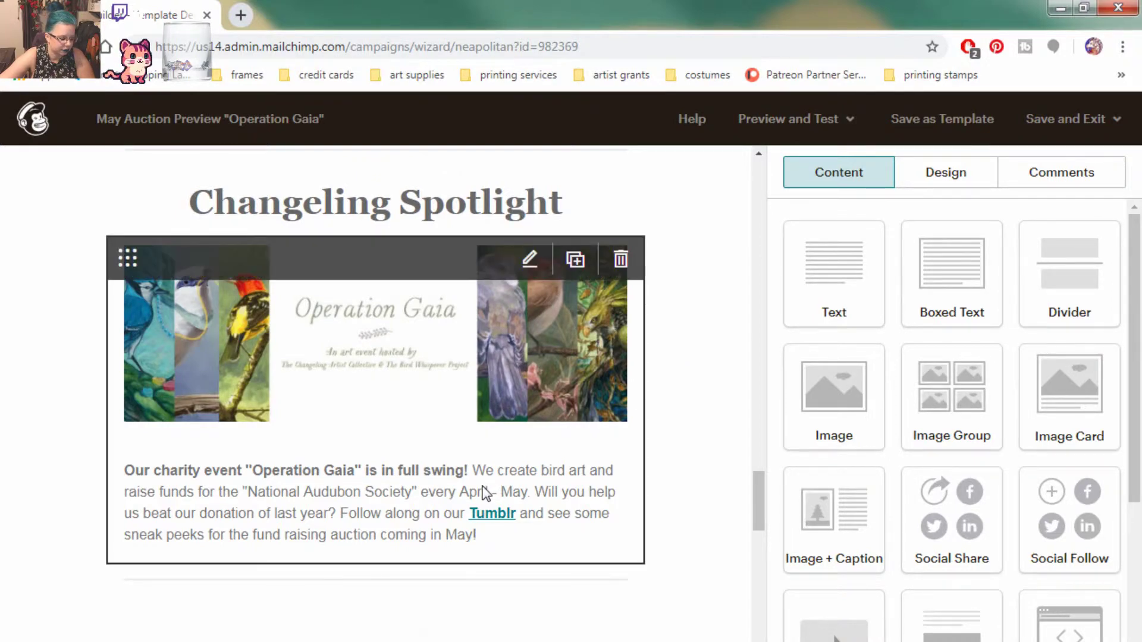
pyautogui.click(466, 394)
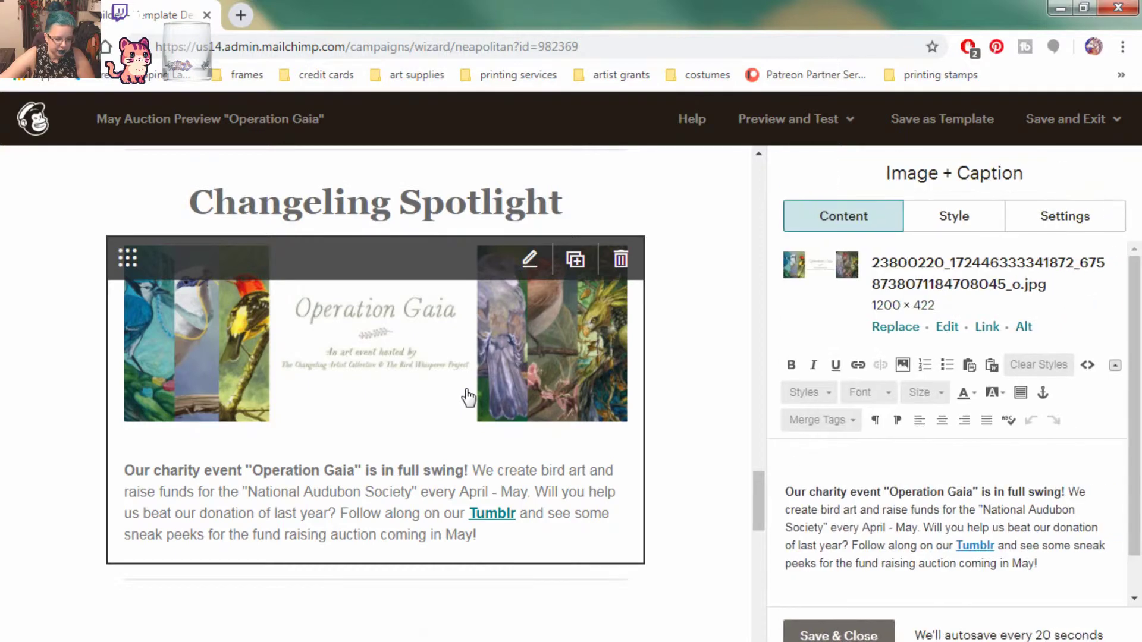
pyautogui.click(987, 327)
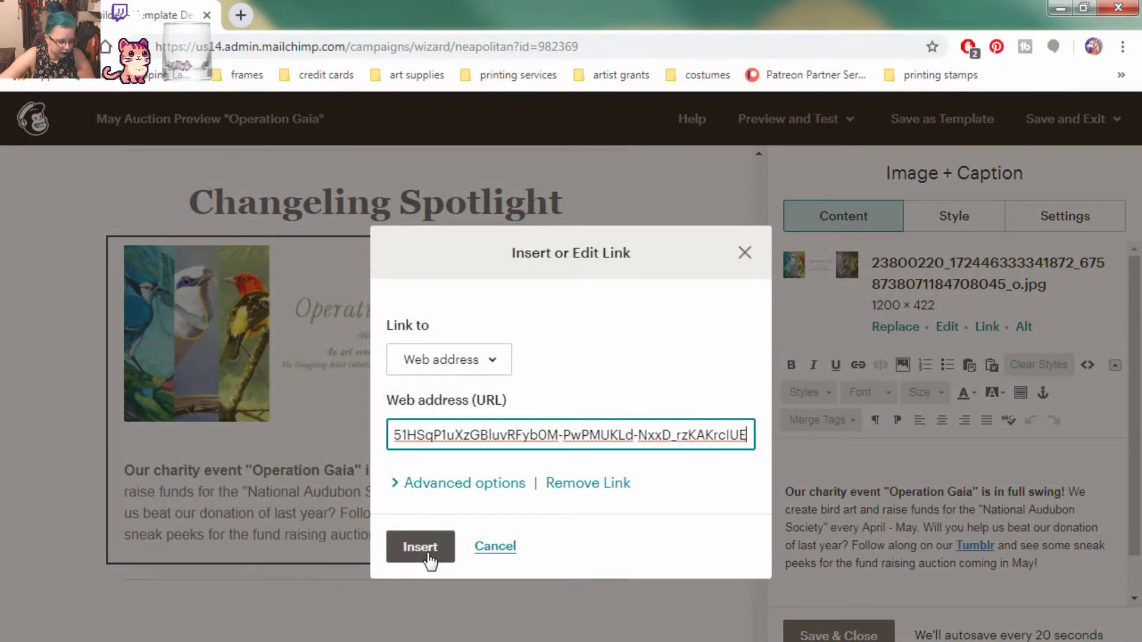
pyautogui.click(738, 253)
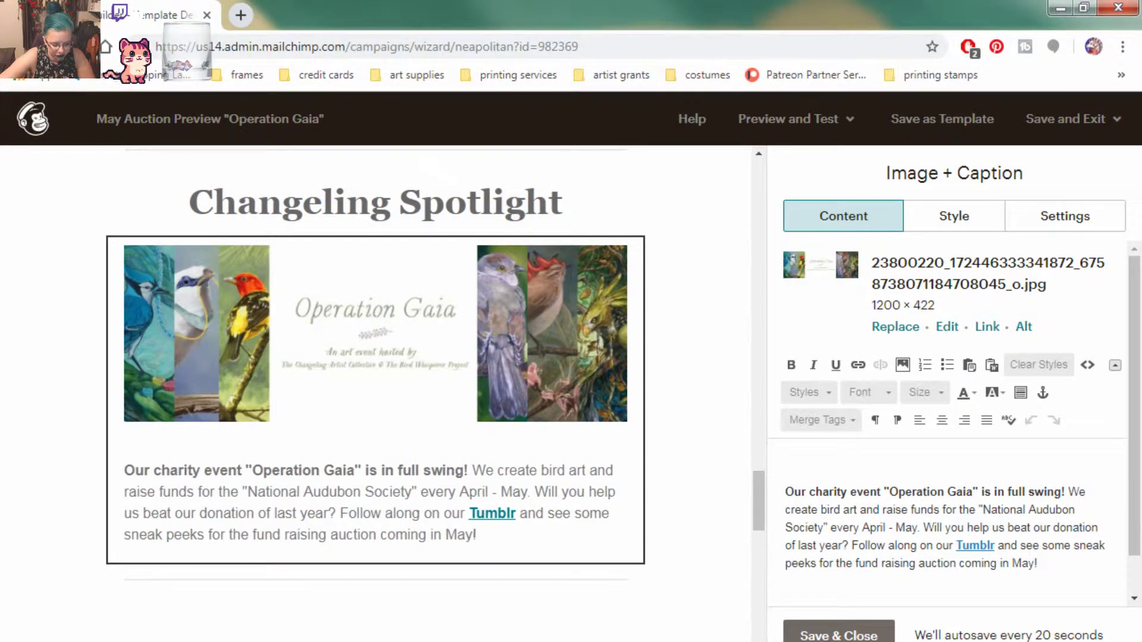
pyautogui.click(838, 634)
pyautogui.scroll(-3, 719, 460)
pyautogui.scroll(-5, 720, 461)
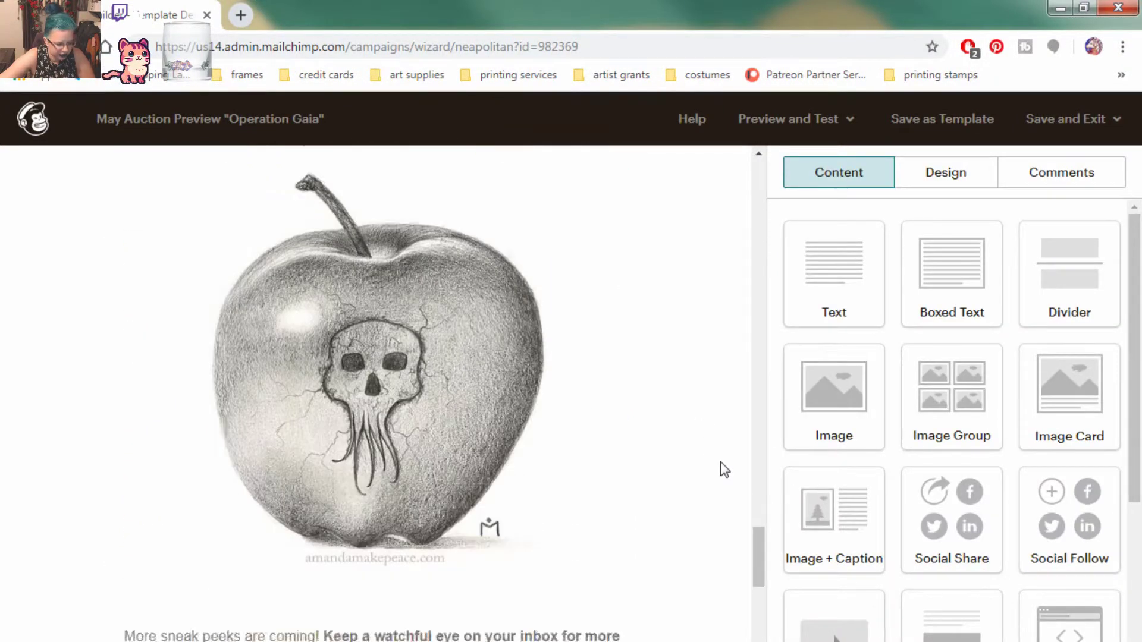
# Check the closing caption and image link of the skull apple block, cancel the link dialog and exit to the campaign overview
pyautogui.click(475, 387)
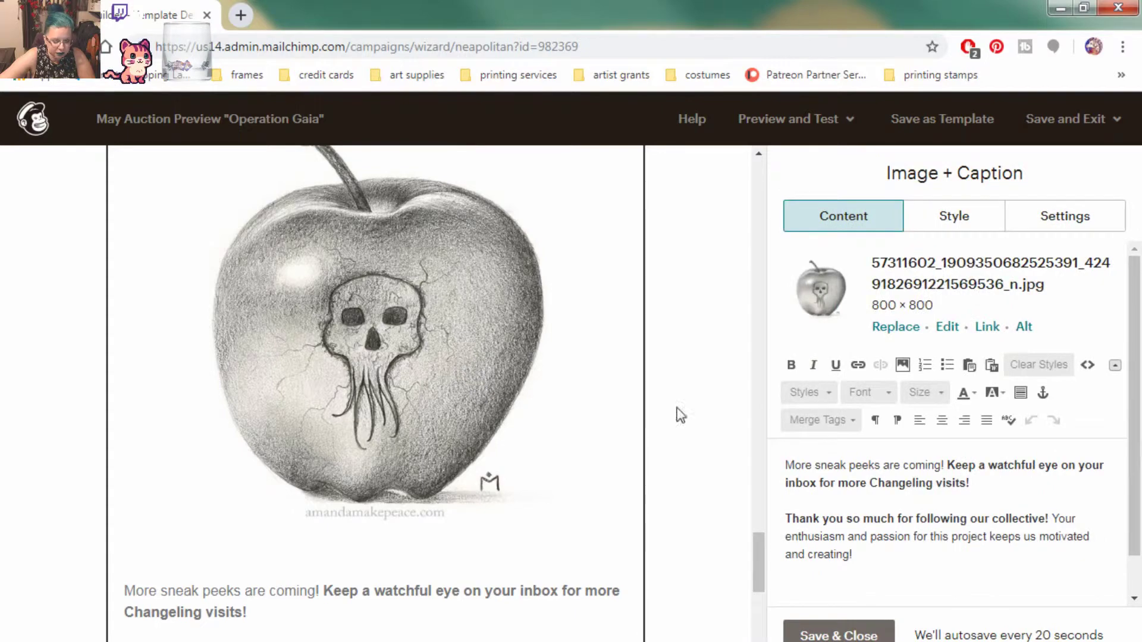
pyautogui.scroll(-5, 704, 408)
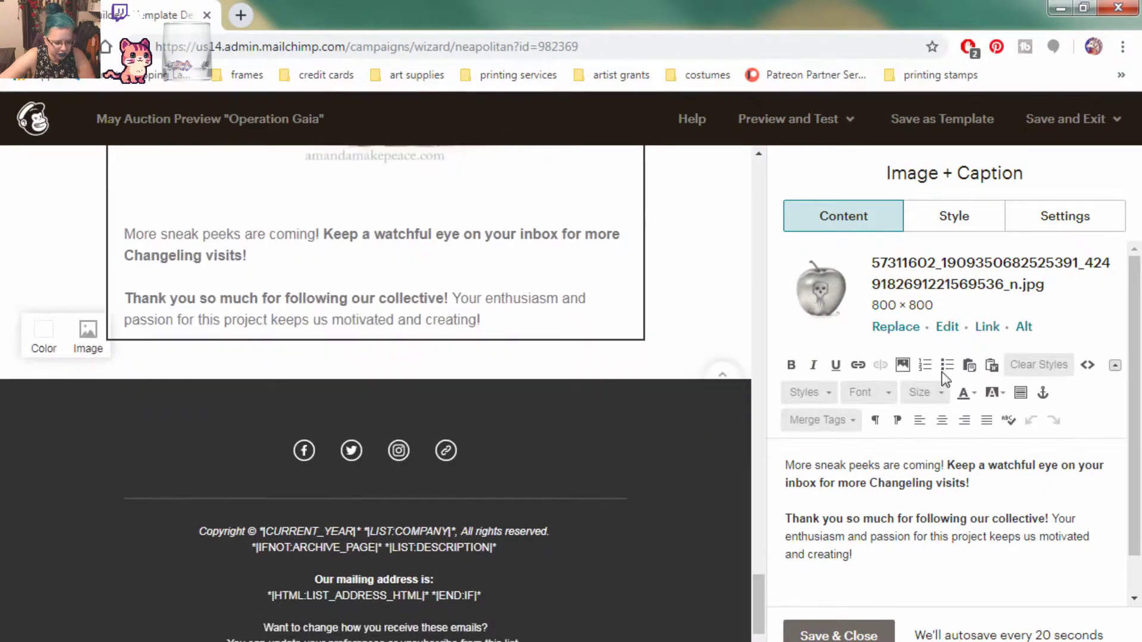
pyautogui.click(987, 326)
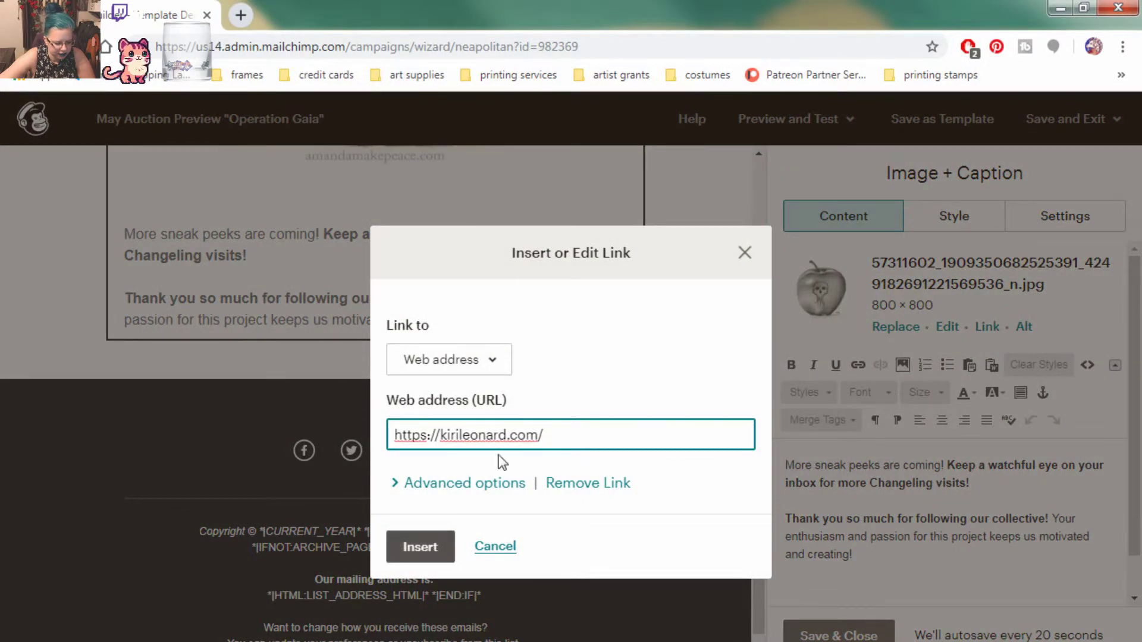
pyautogui.click(494, 546)
pyautogui.scroll(6, 618, 383)
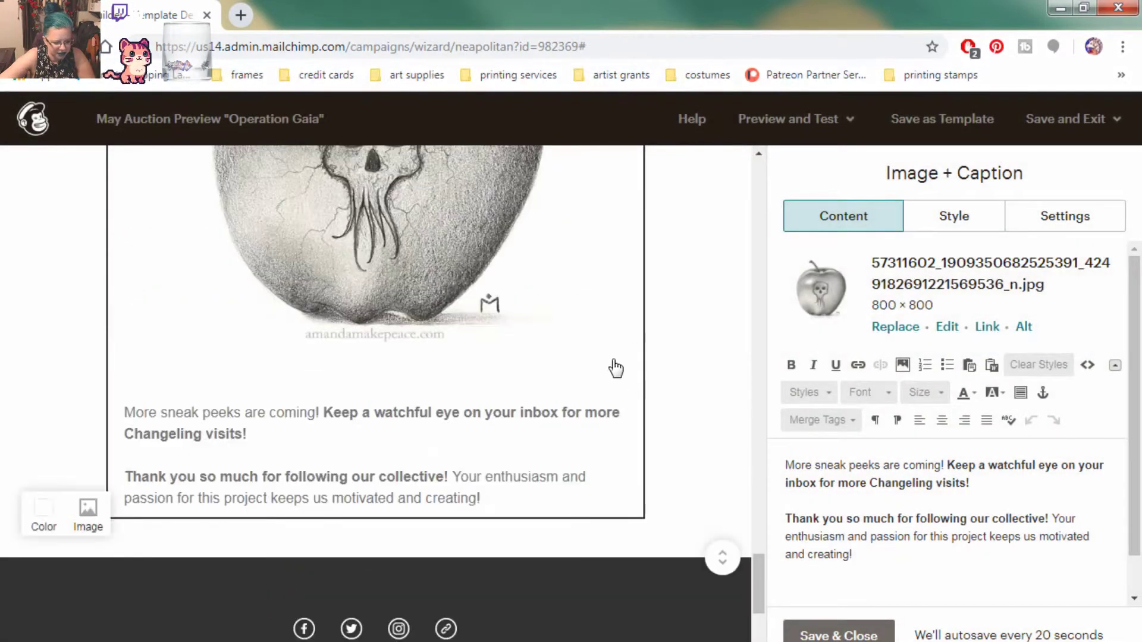
pyautogui.scroll(-3, 616, 369)
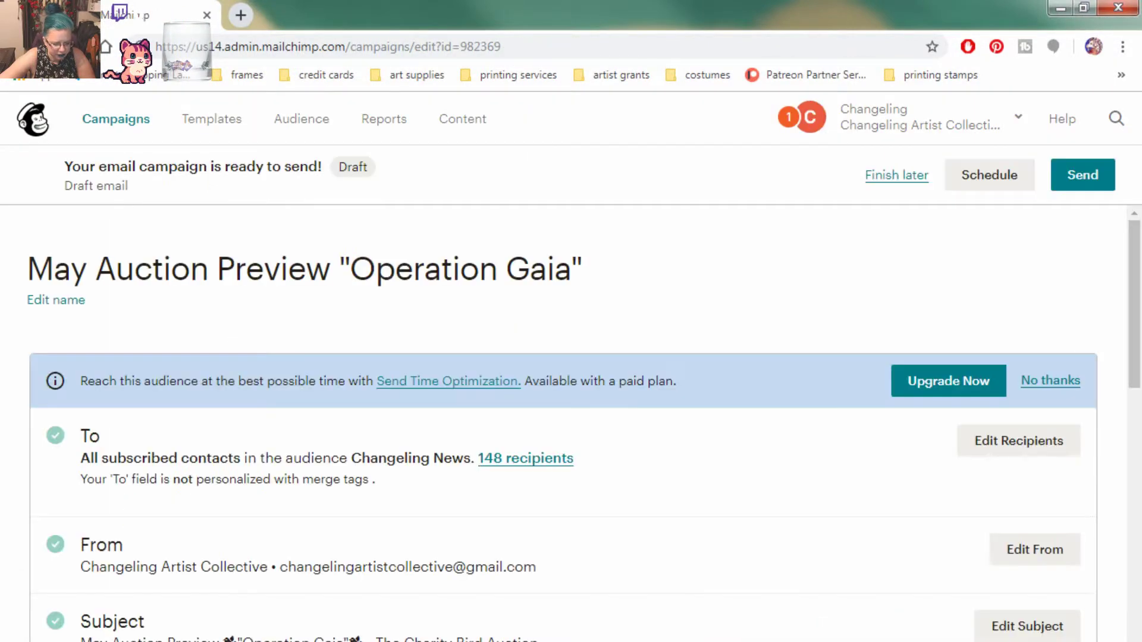
# Review the campaign's recipients, sender, subject and content, and inspect the Facebook post's message and images without changing them
pyautogui.scroll(-10, 780, 495)
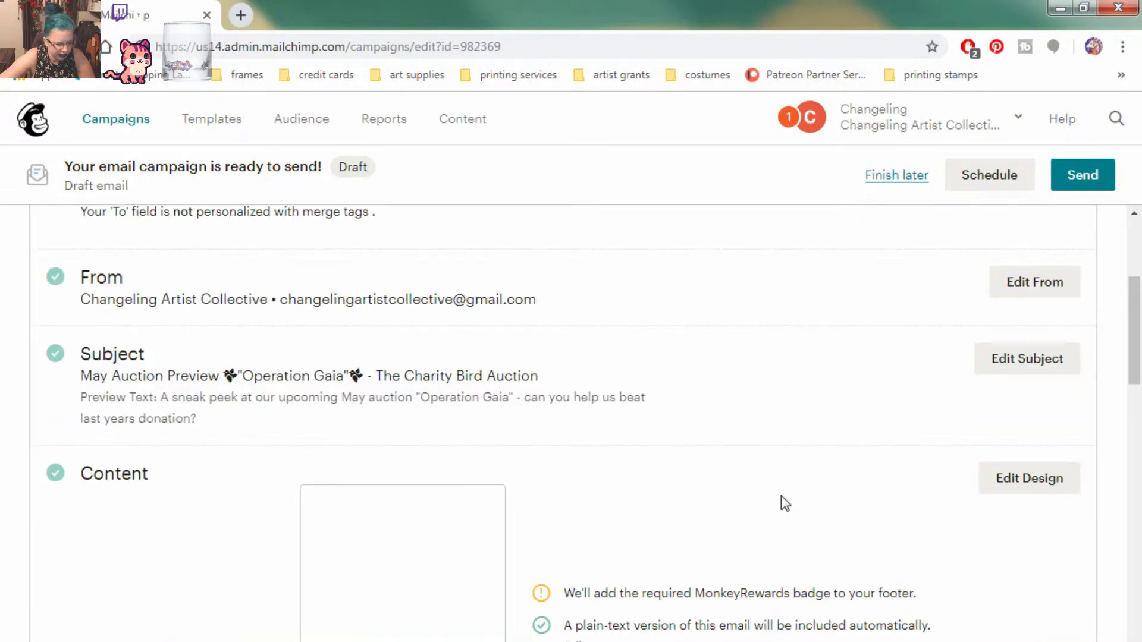
pyautogui.scroll(-6, 781, 503)
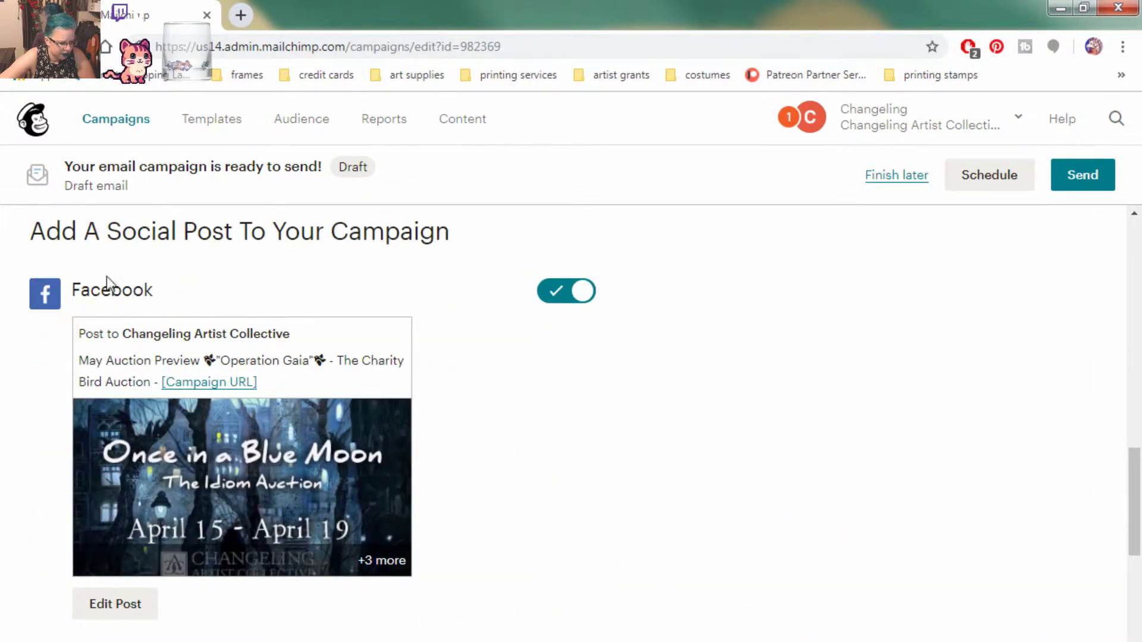
pyautogui.scroll(-4, 151, 541)
pyautogui.scroll(3, 151, 542)
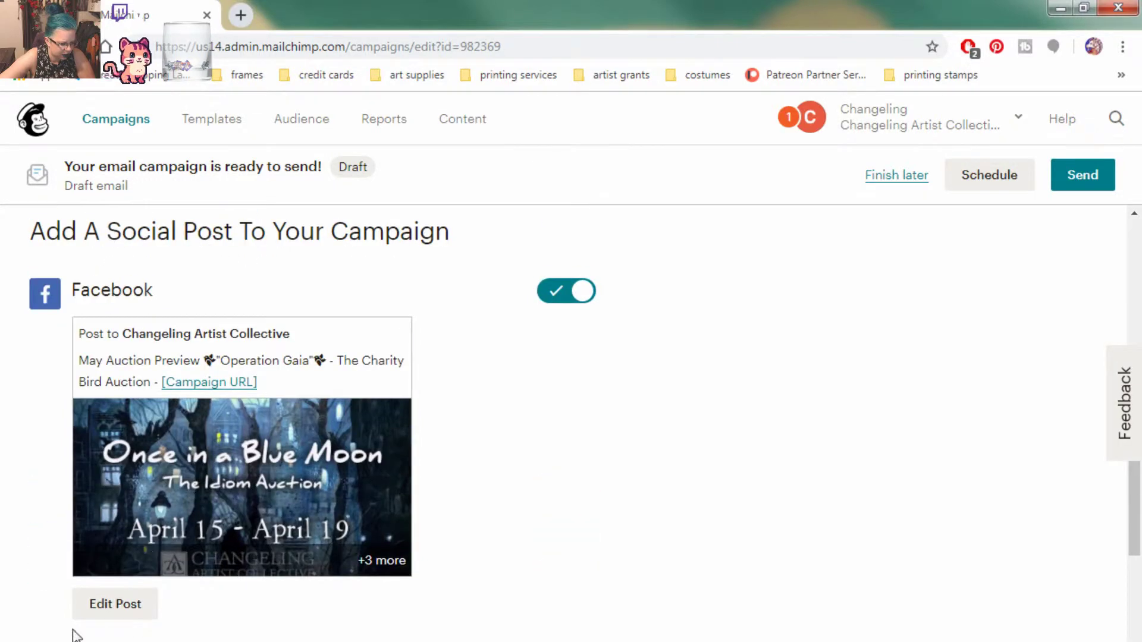
pyautogui.click(142, 606)
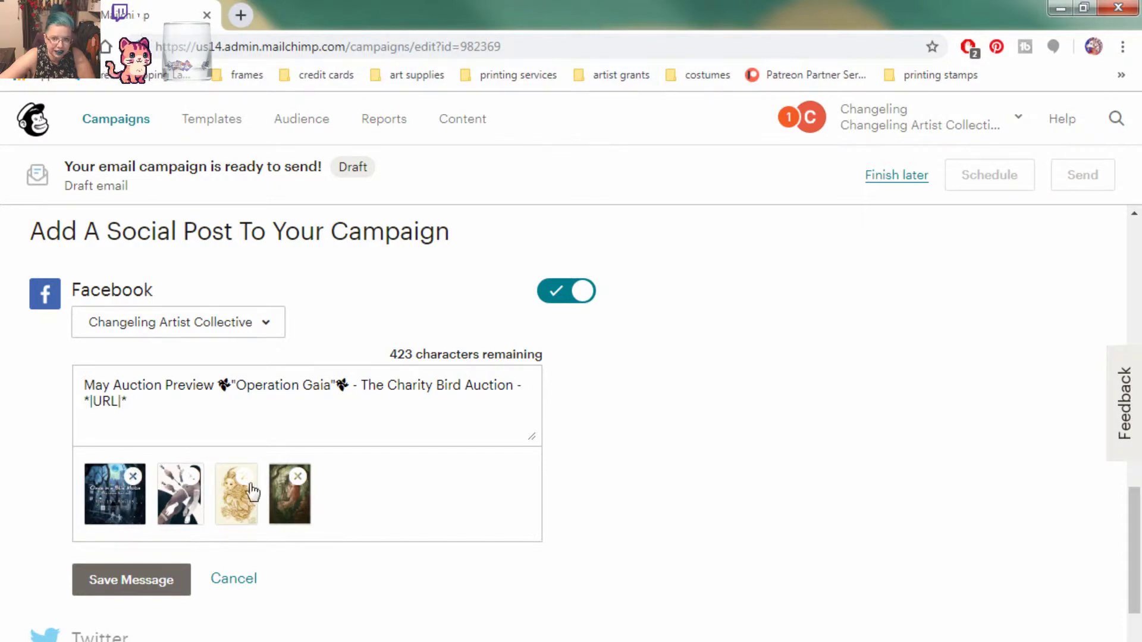
pyautogui.click(237, 580)
pyautogui.scroll(10, 731, 466)
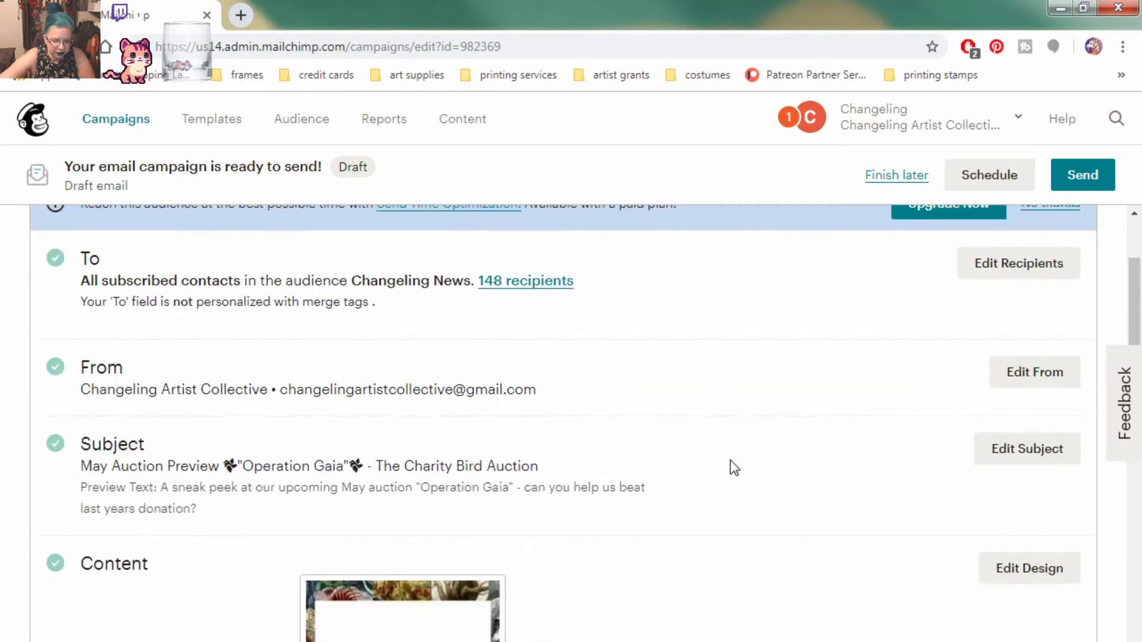
pyautogui.scroll(3, 734, 468)
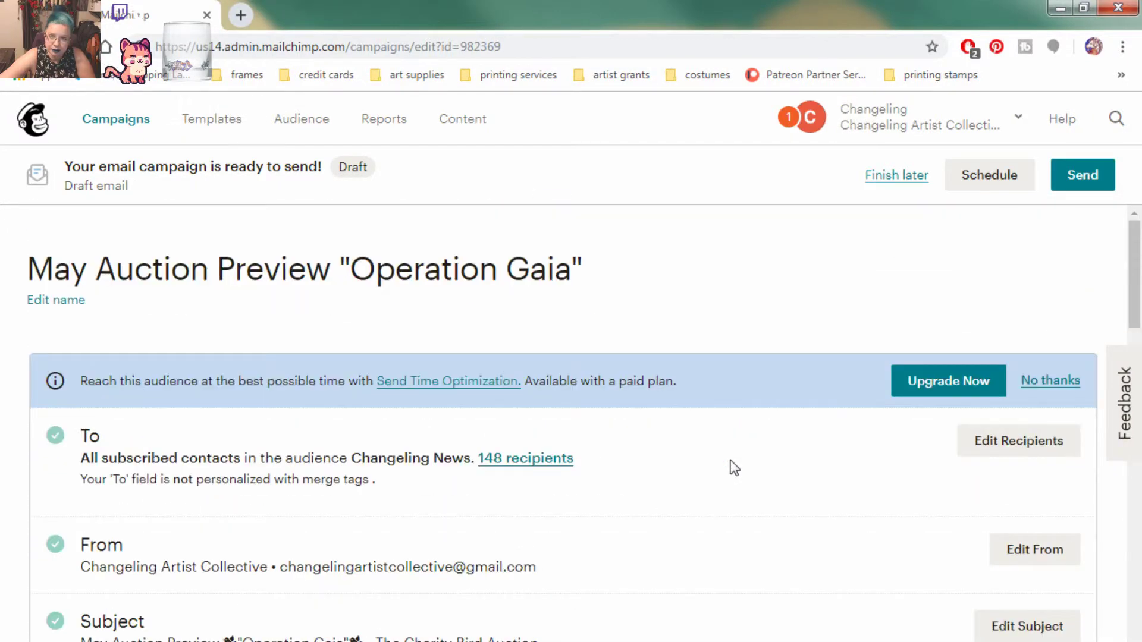
# Leave the preview draft to finish later and replicate the sent campaign April Auction "Once in a Blue Moon" IS NOW LIVE!
pyautogui.click(896, 175)
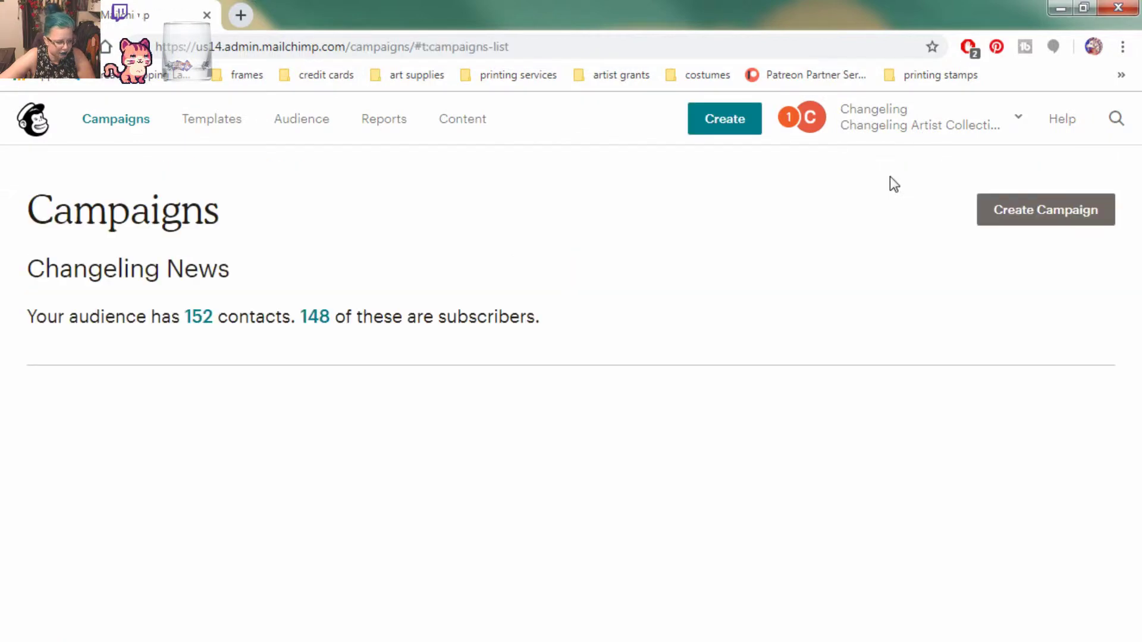
pyautogui.scroll(-4, 548, 493)
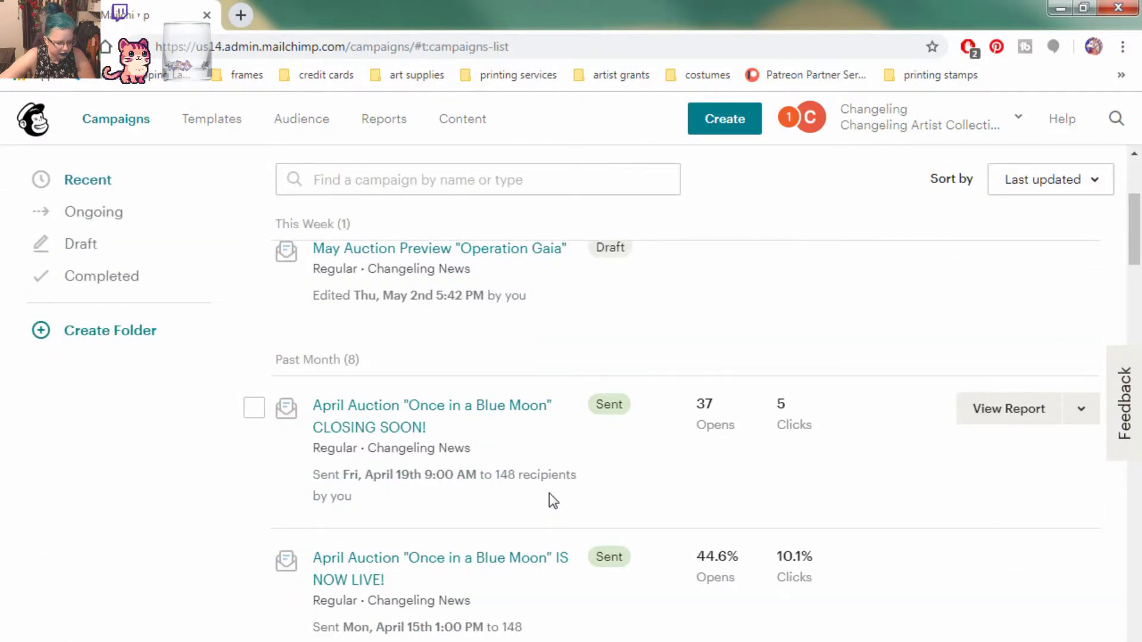
pyautogui.scroll(3, 548, 493)
pyautogui.scroll(-5, 509, 475)
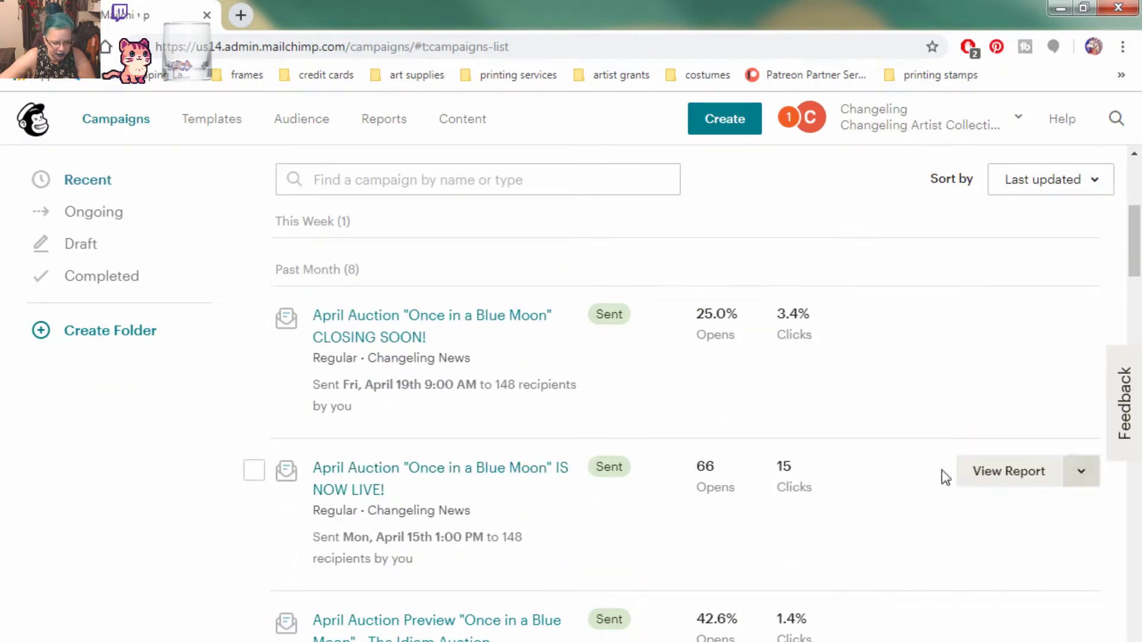
pyautogui.click(1082, 473)
pyautogui.click(886, 596)
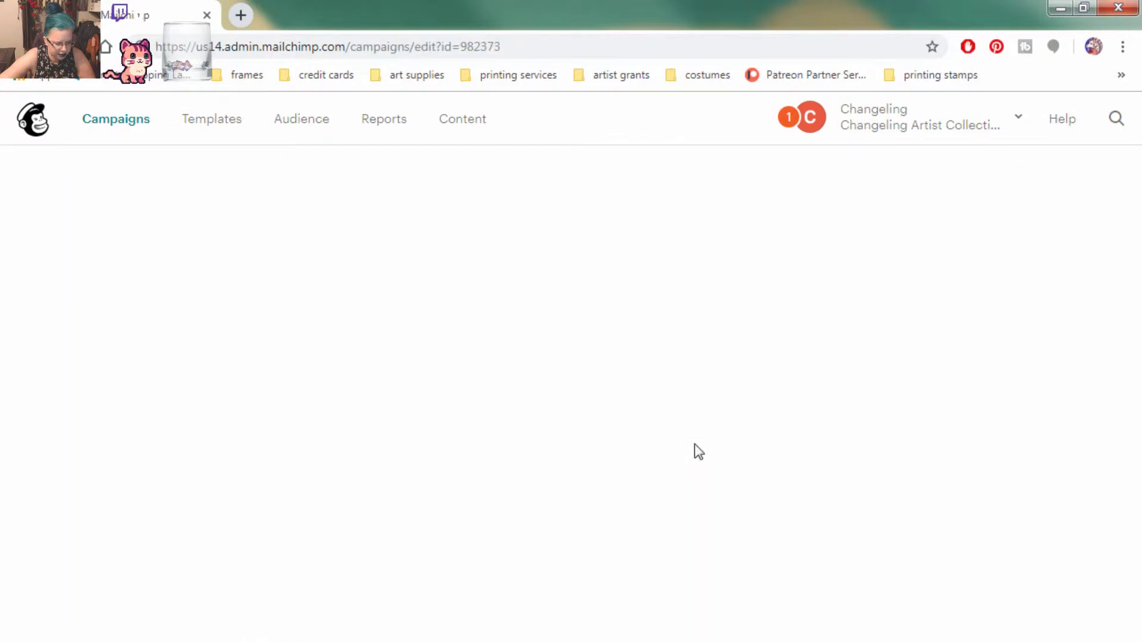
# Replace "April" with "May" in the replicated campaign's name and save it
pyautogui.click(64, 302)
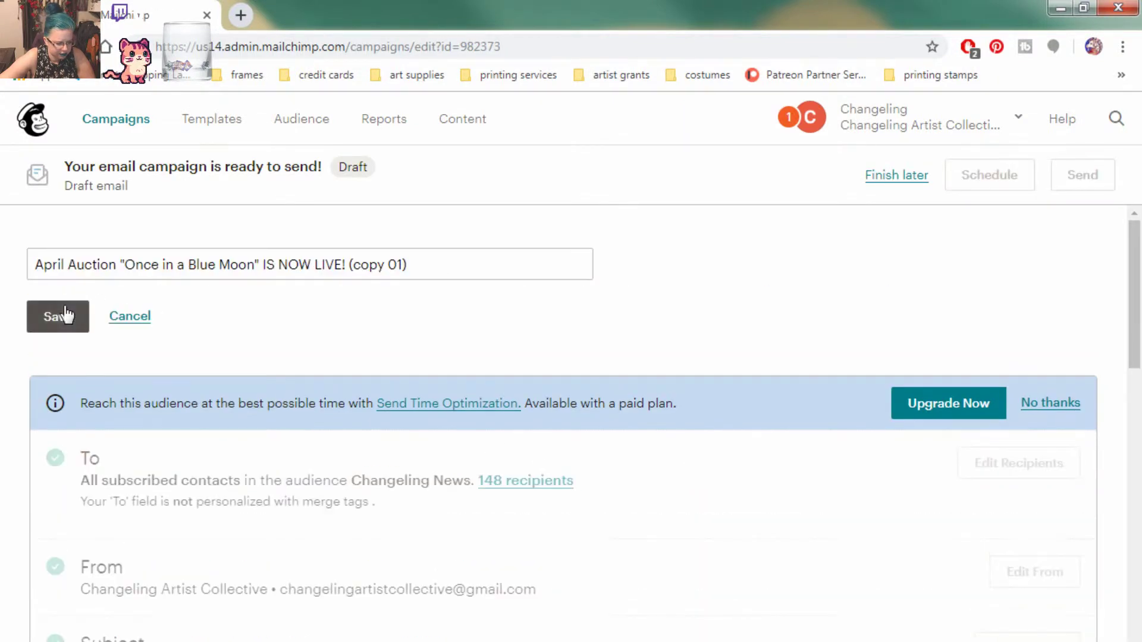
pyautogui.moveTo(61, 265); pyautogui.dragTo(3, 274)
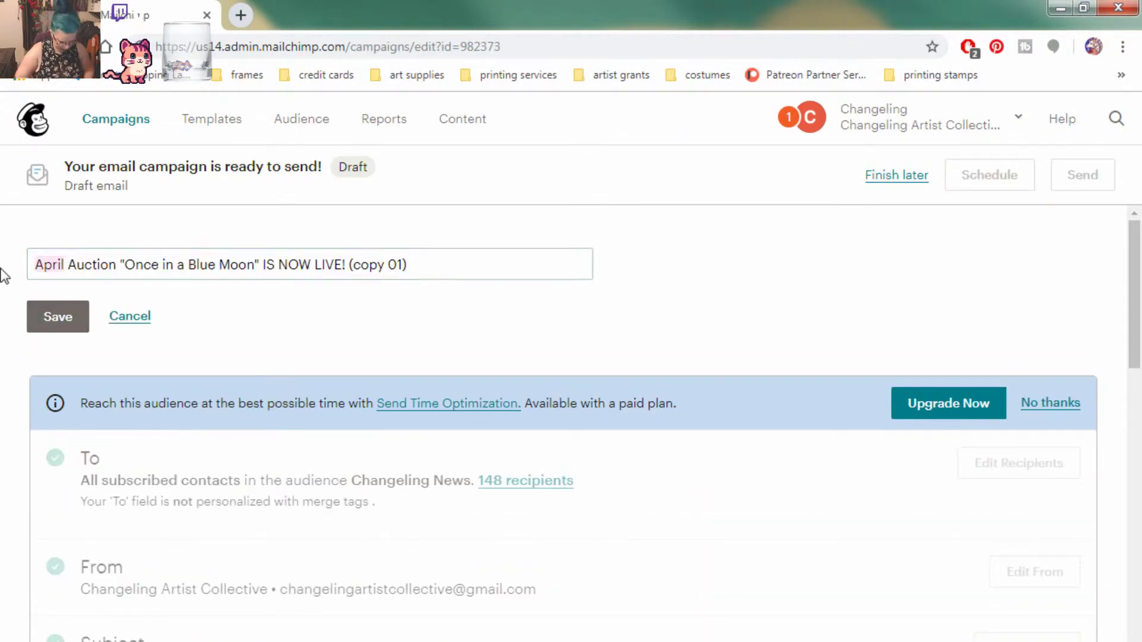
pyautogui.write('May')
pyautogui.click(62, 316)
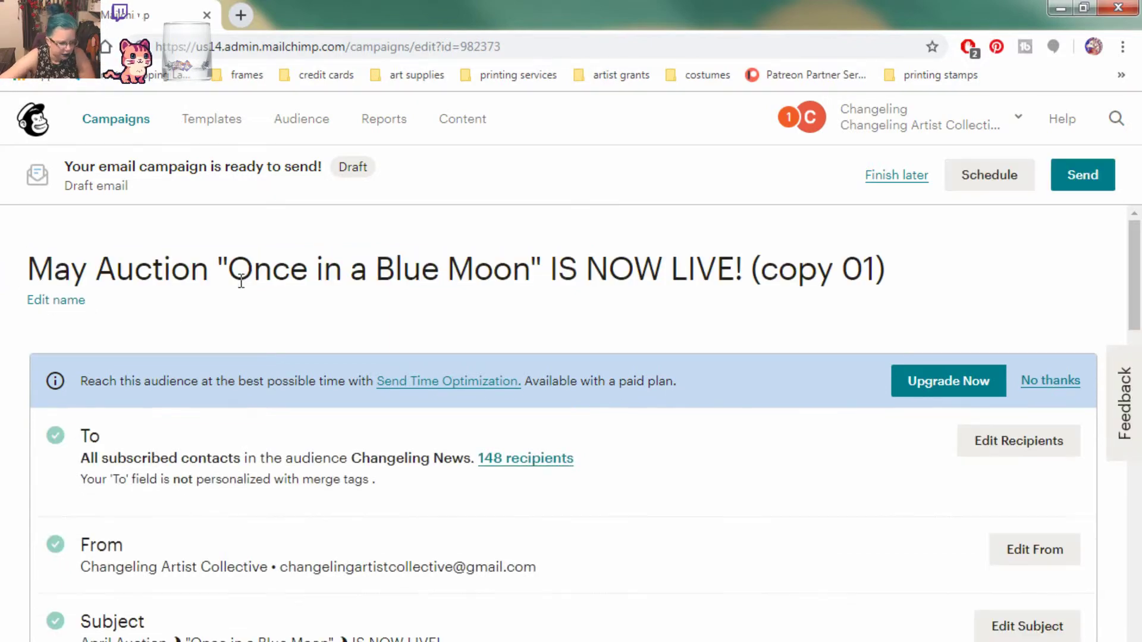
# Open the copied campaign's design and look over its banner and "Is Now LIVE!" headline
pyautogui.scroll(-4, 678, 232)
pyautogui.scroll(-3, 500, 431)
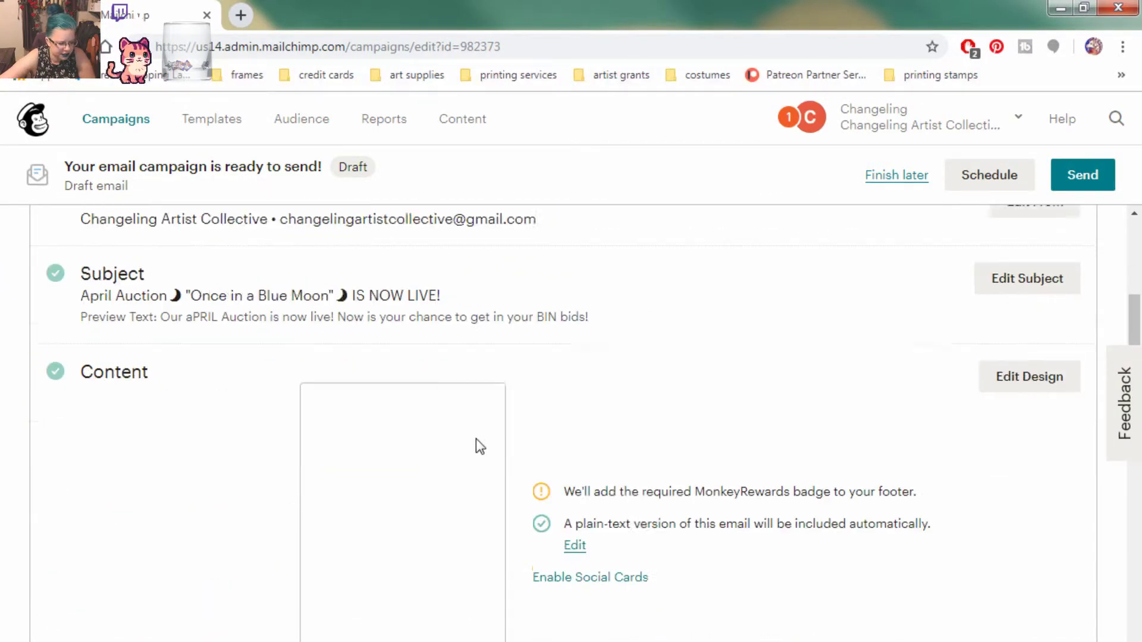
pyautogui.click(1009, 285)
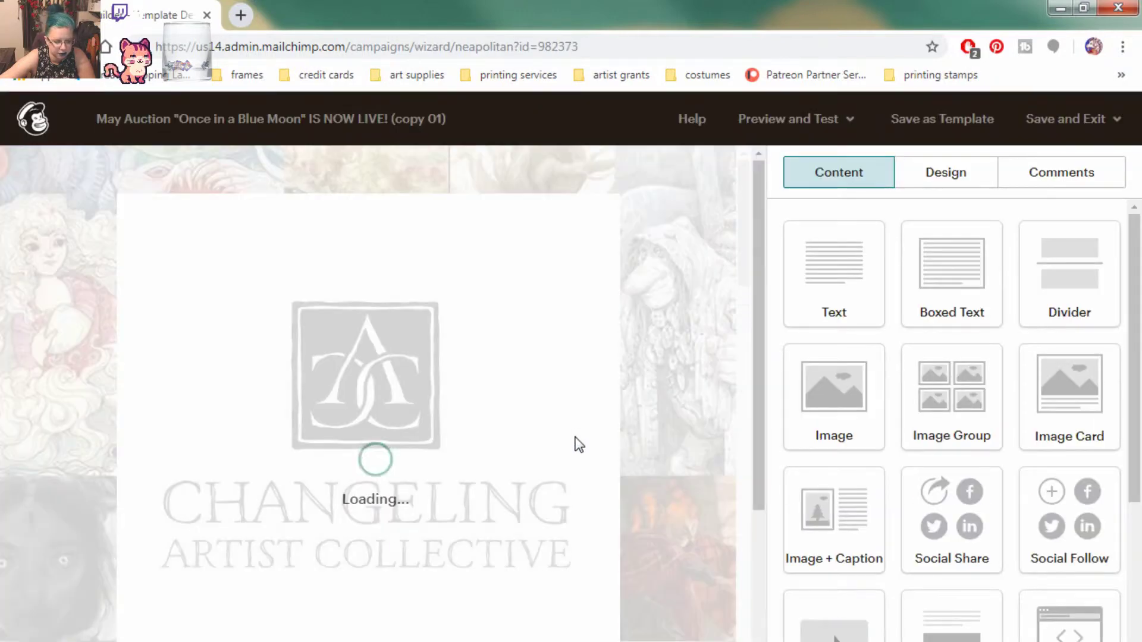
pyautogui.scroll(-10, 593, 403)
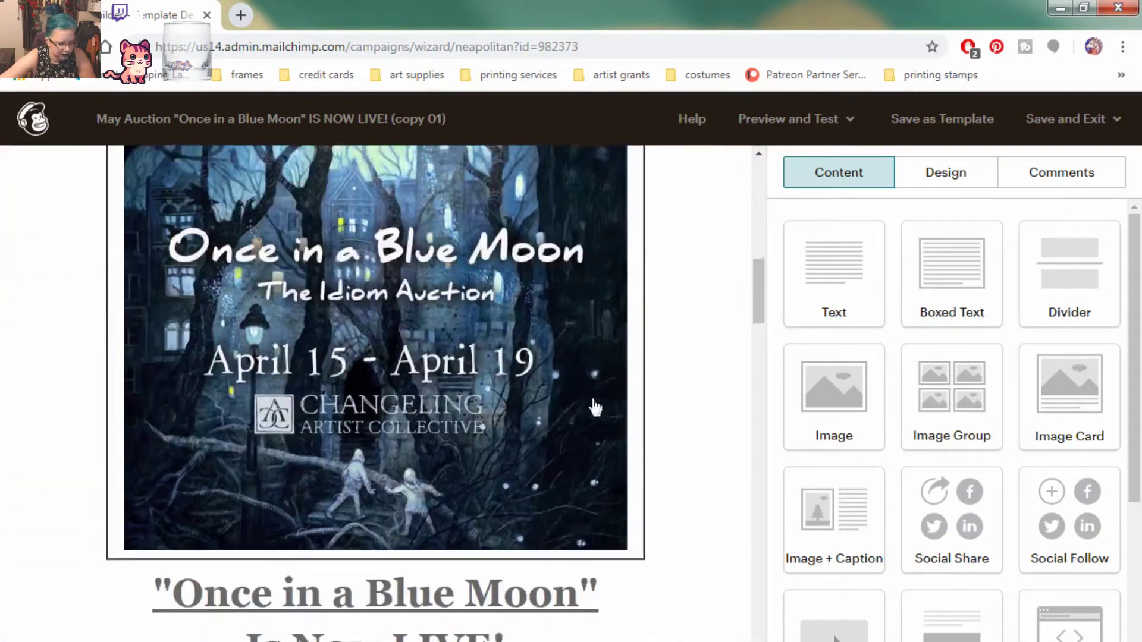
pyautogui.scroll(-3, 452, 360)
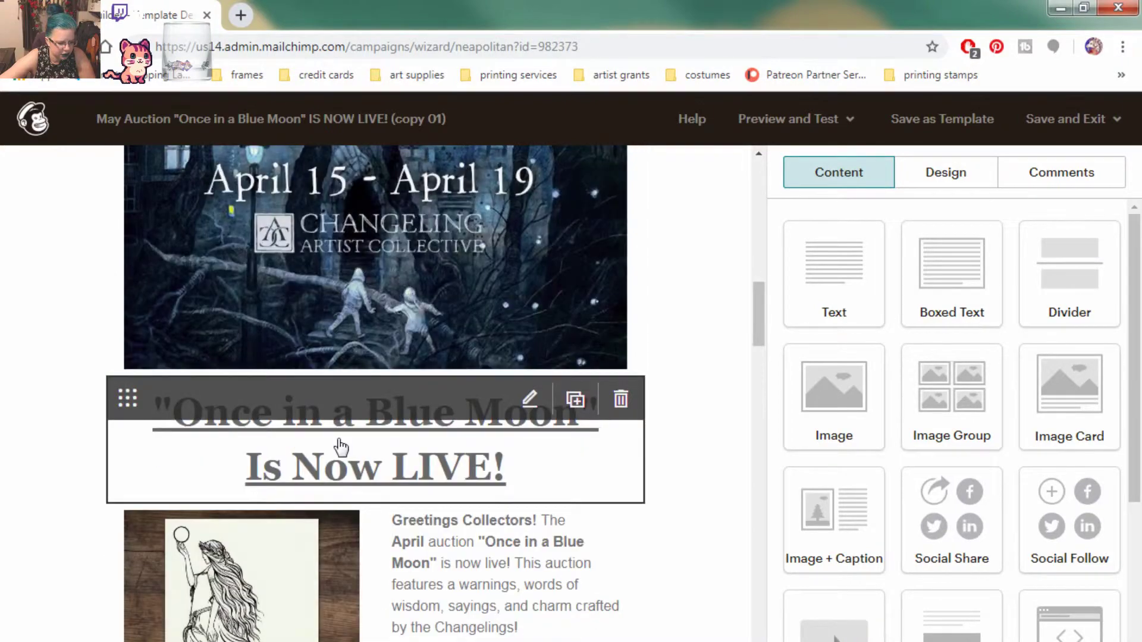
pyautogui.scroll(-3, 373, 458)
# Examine the greeting block's featured artwork, auction text and bid details, and the "More" section heading below it
pyautogui.click(513, 408)
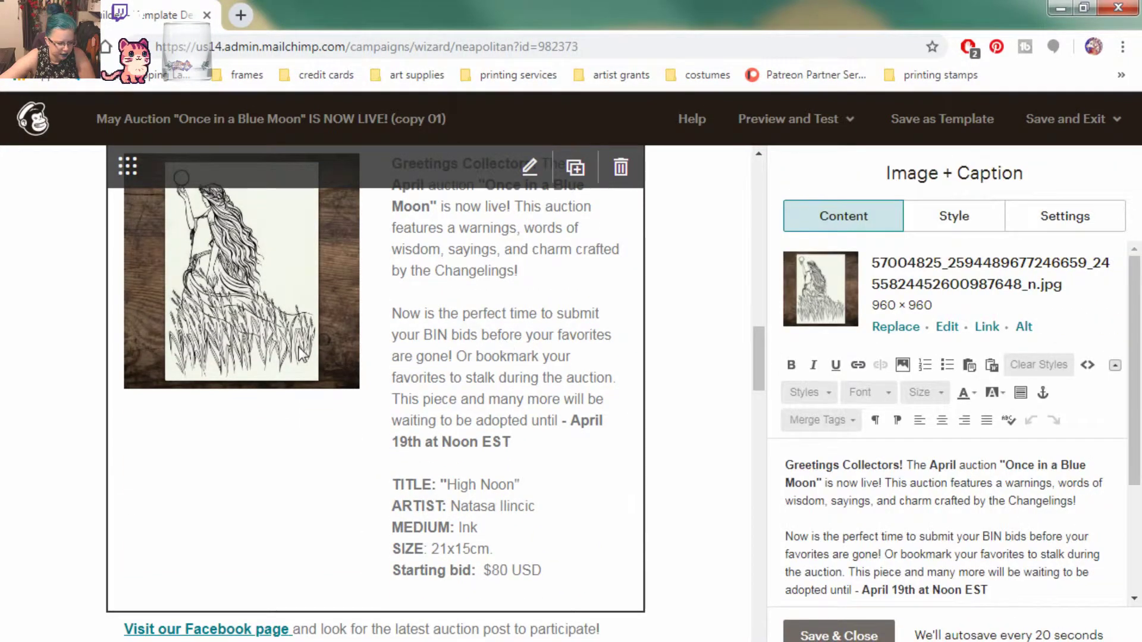
pyautogui.scroll(-3, 847, 502)
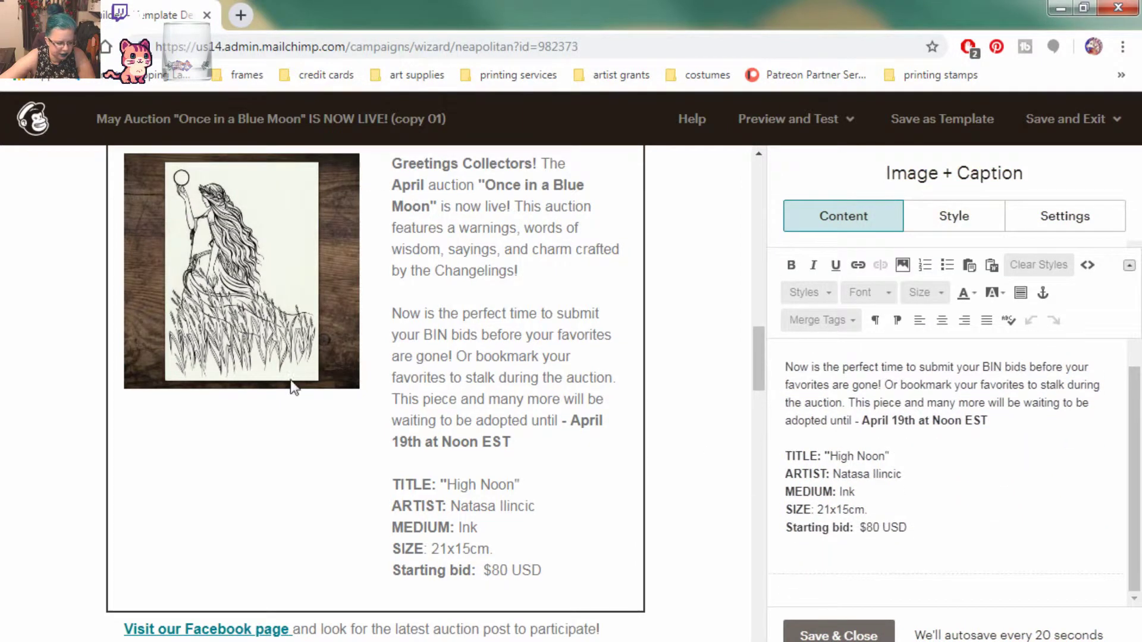
pyautogui.scroll(-2, 297, 356)
pyautogui.scroll(4, 310, 319)
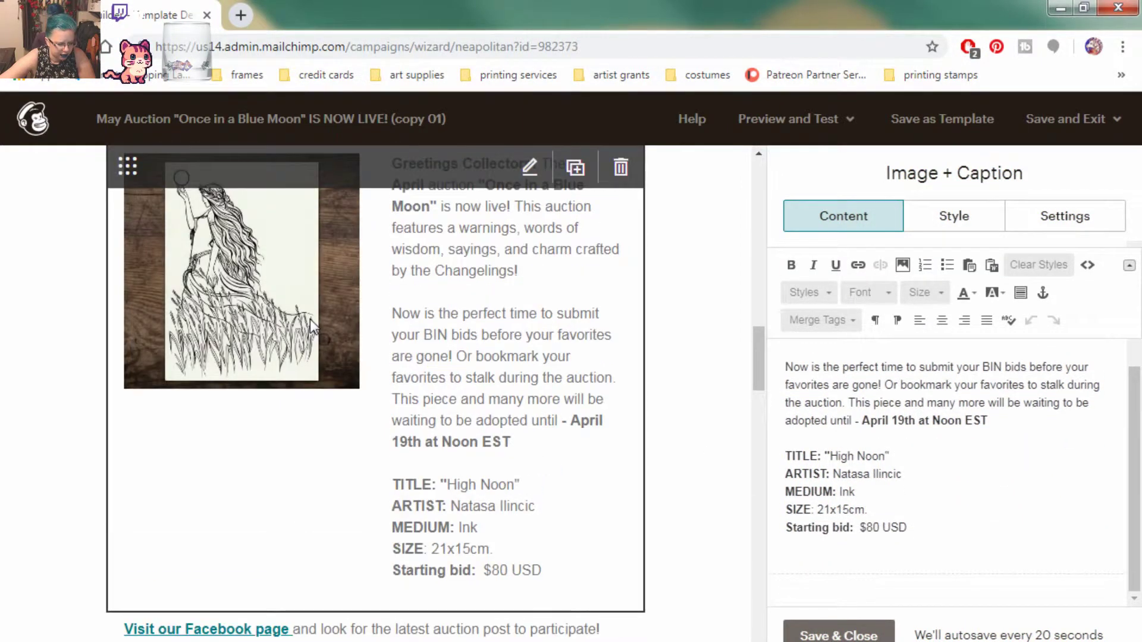
pyautogui.scroll(-1, 313, 314)
pyautogui.scroll(-1, 313, 315)
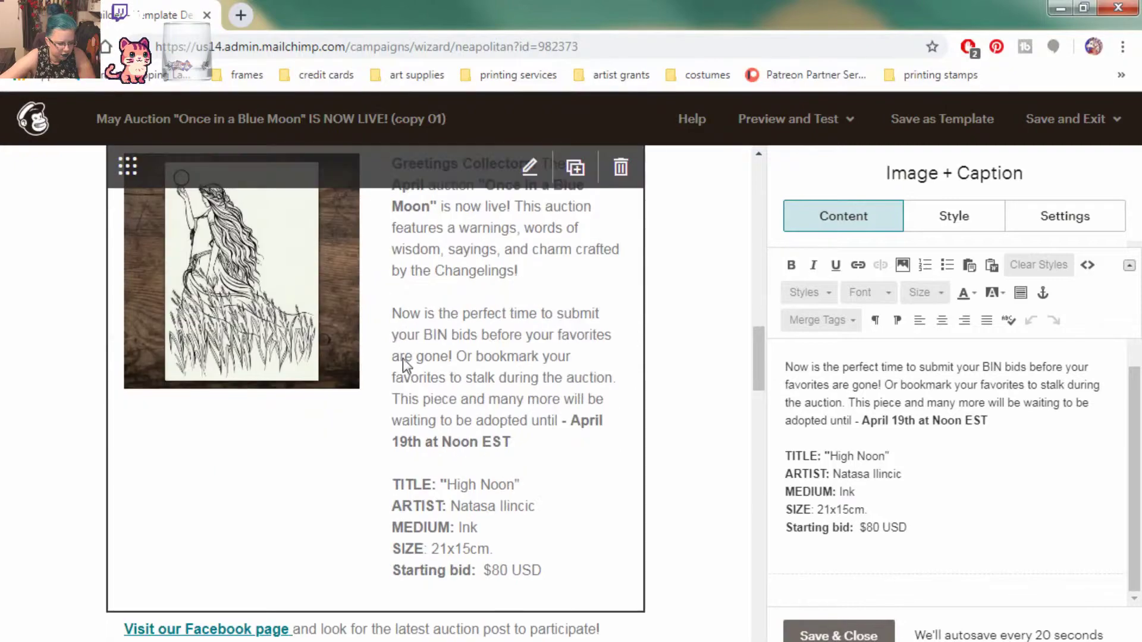
pyautogui.scroll(-4, 331, 319)
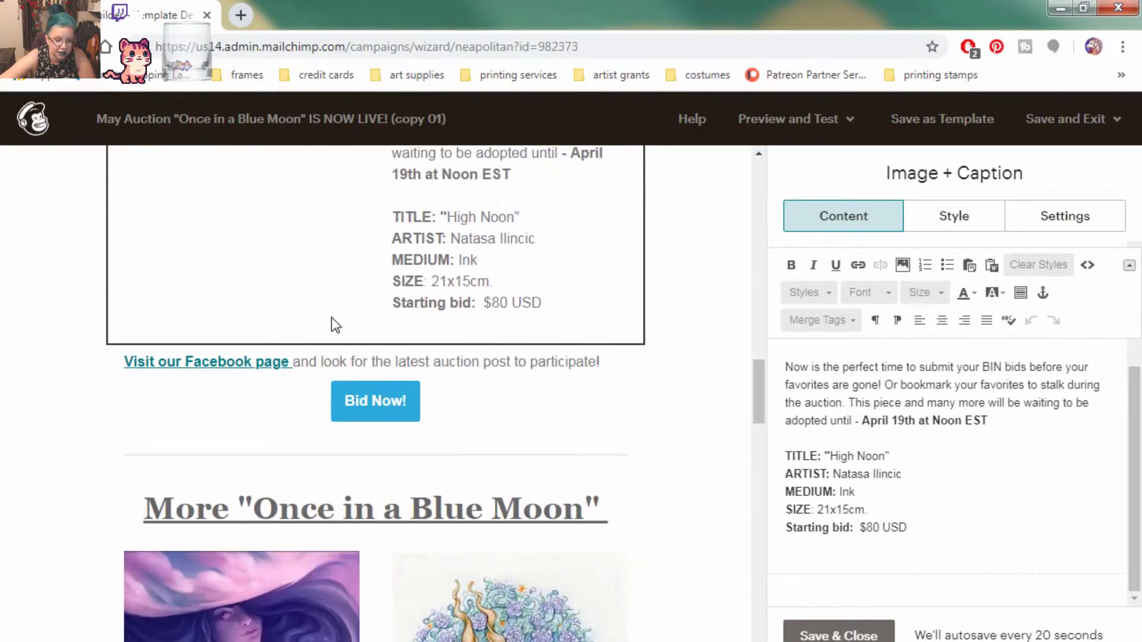
pyautogui.scroll(-5, 331, 316)
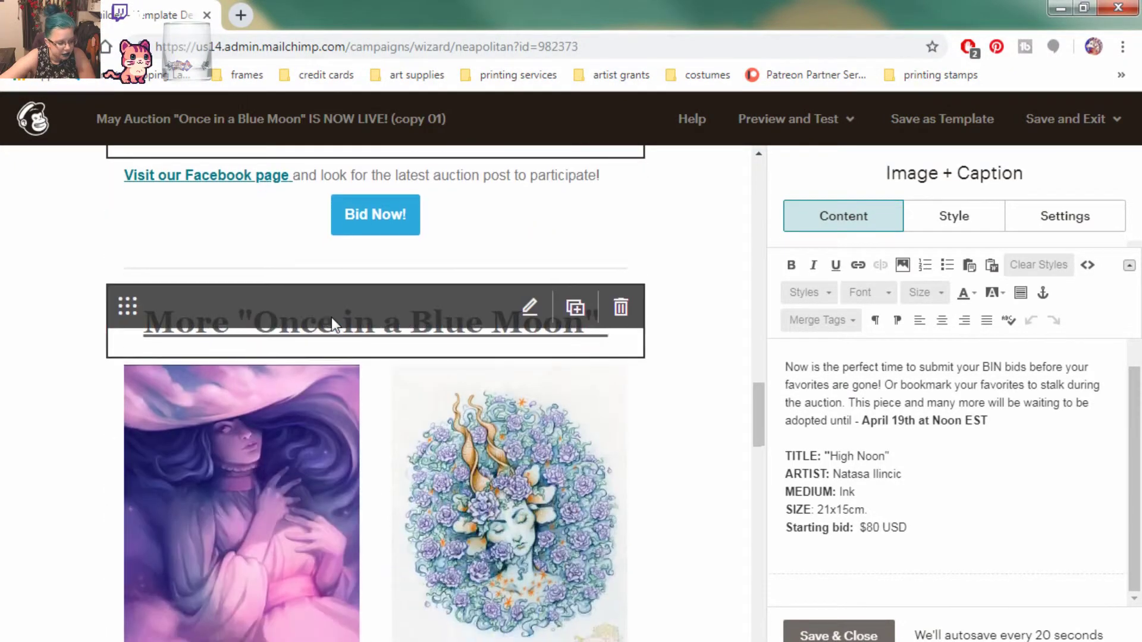
pyautogui.scroll(3, 330, 317)
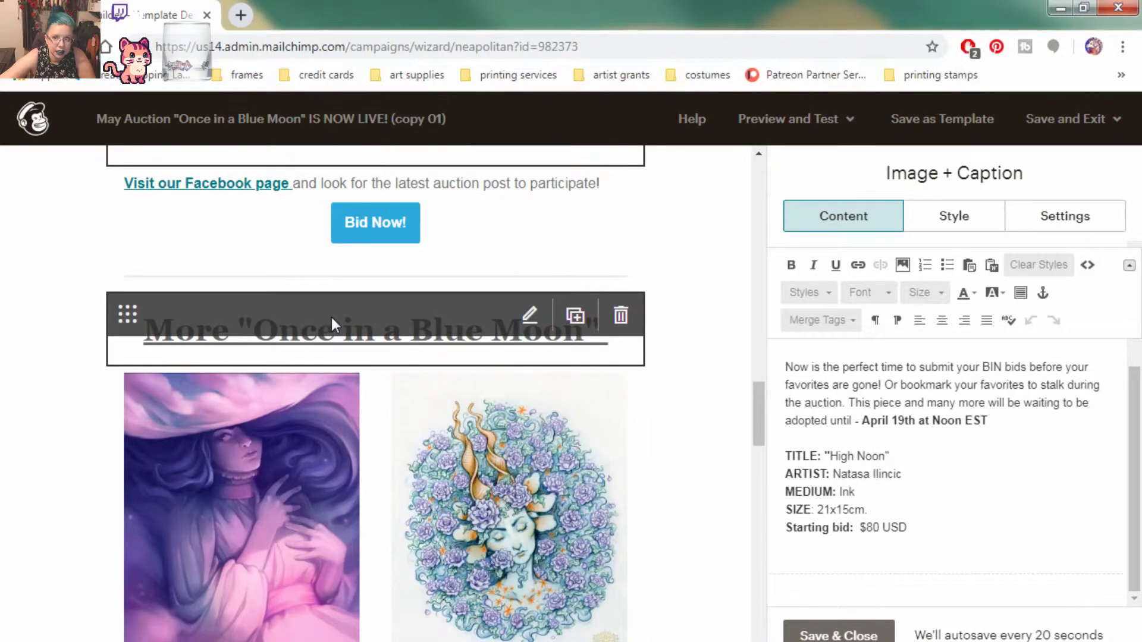
pyautogui.scroll(-3, 331, 316)
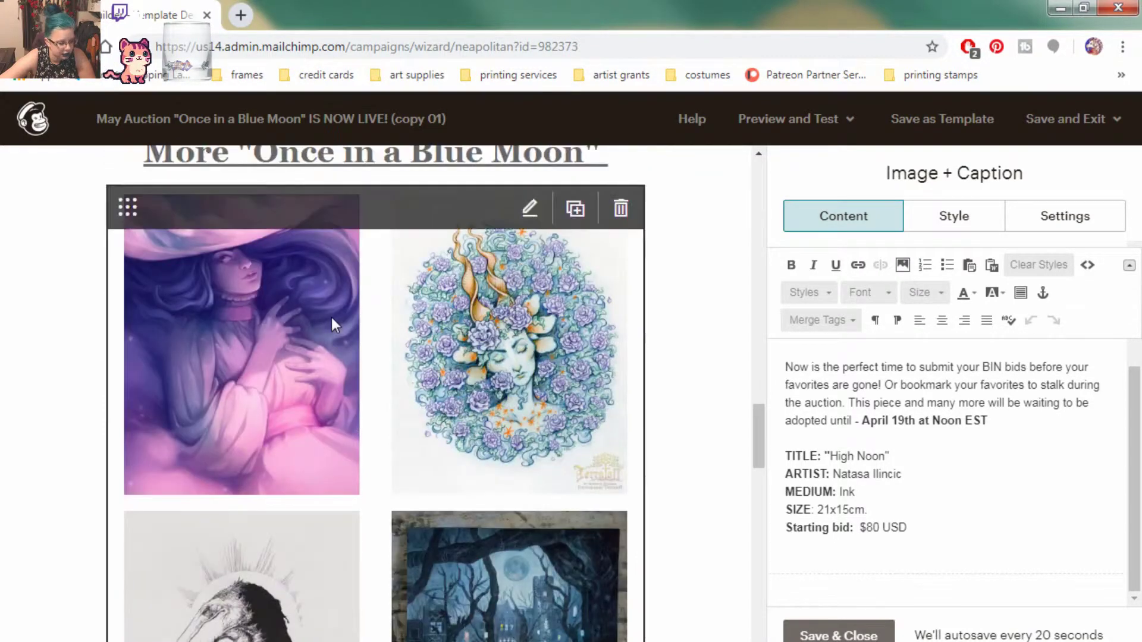
# Inspect the image group and its first image's proportion fix in the crop editor, closing the editor without saving
pyautogui.click(218, 404)
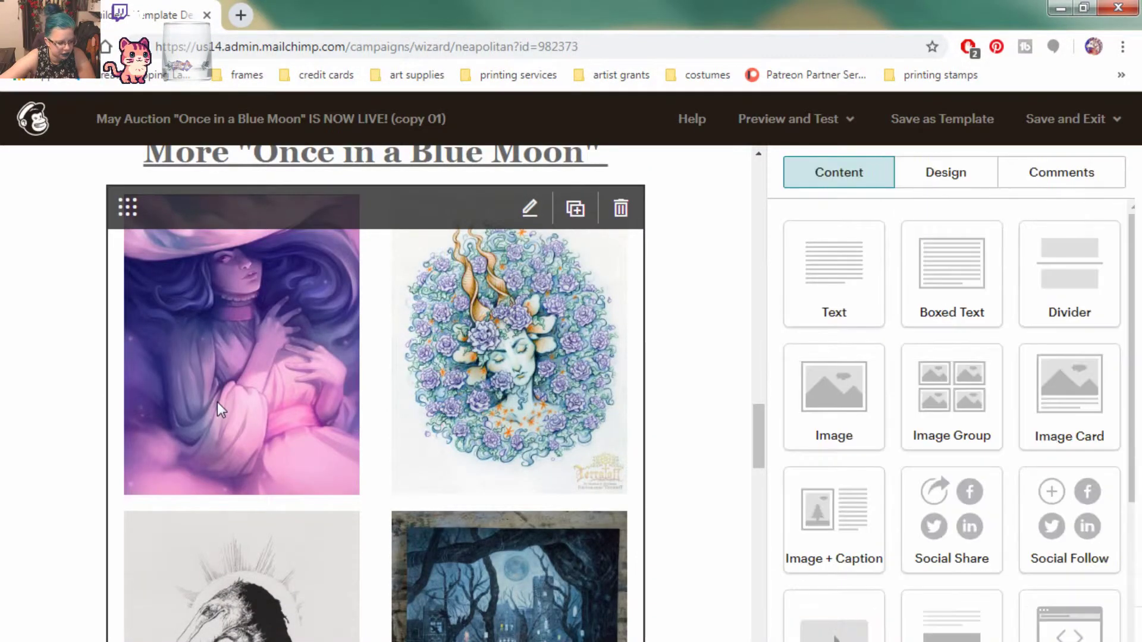
pyautogui.scroll(-3, 397, 340)
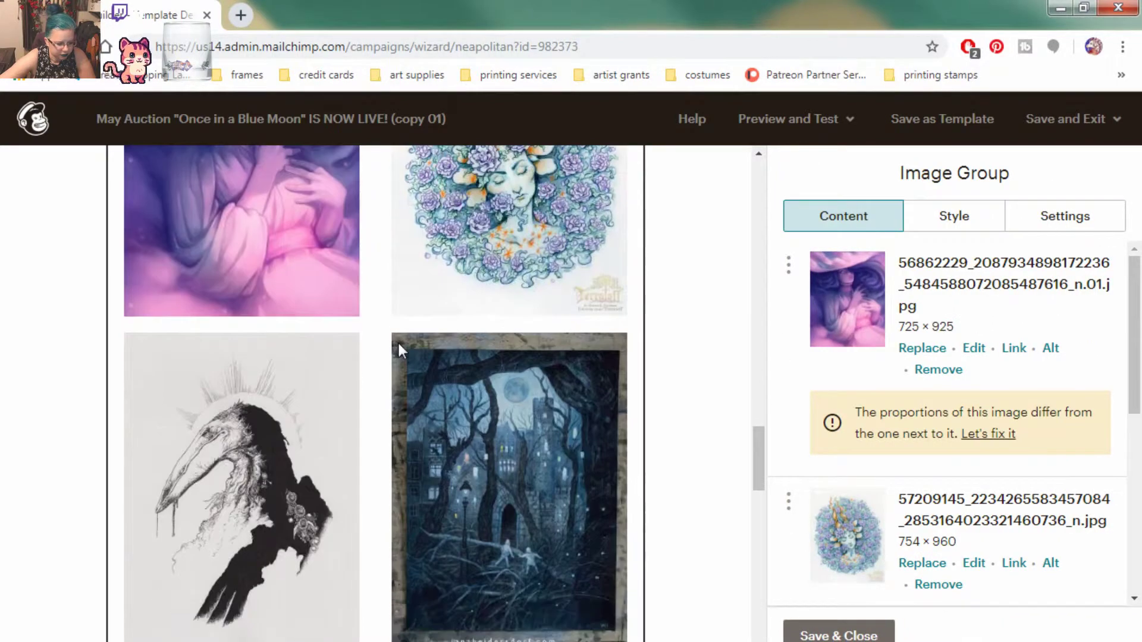
pyautogui.scroll(2, 327, 280)
pyautogui.scroll(1, 327, 280)
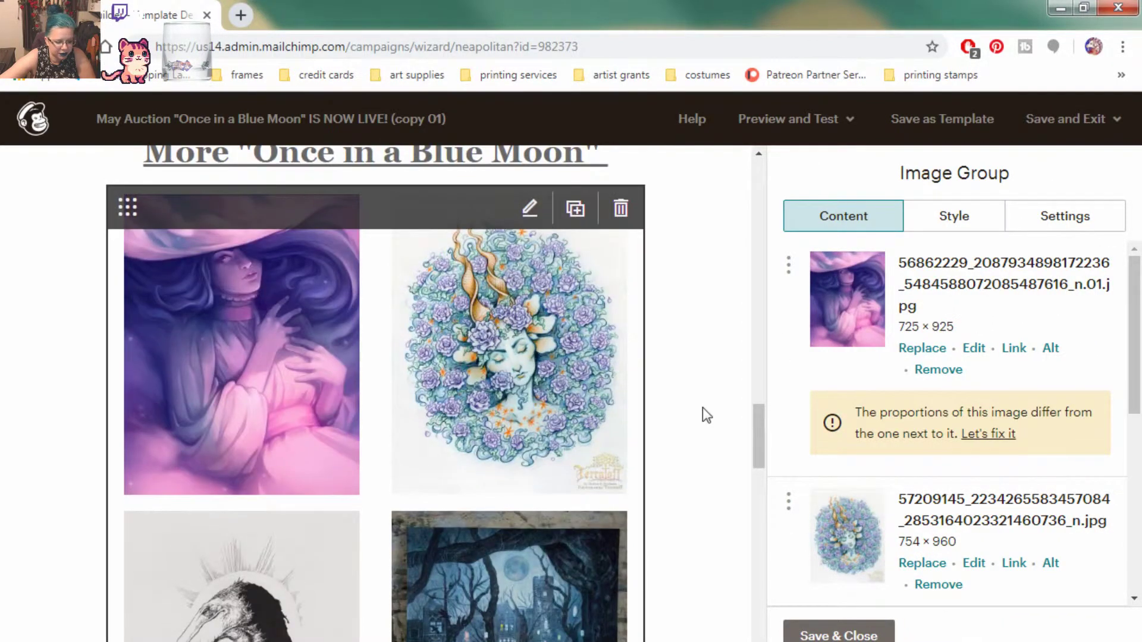
pyautogui.click(984, 434)
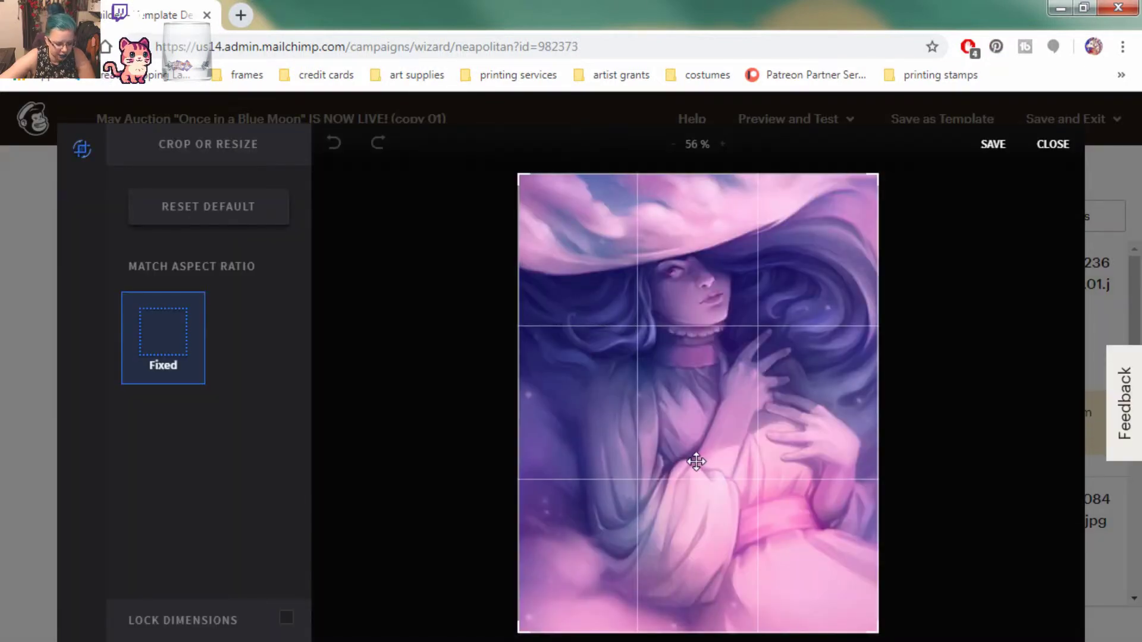
pyautogui.click(1052, 145)
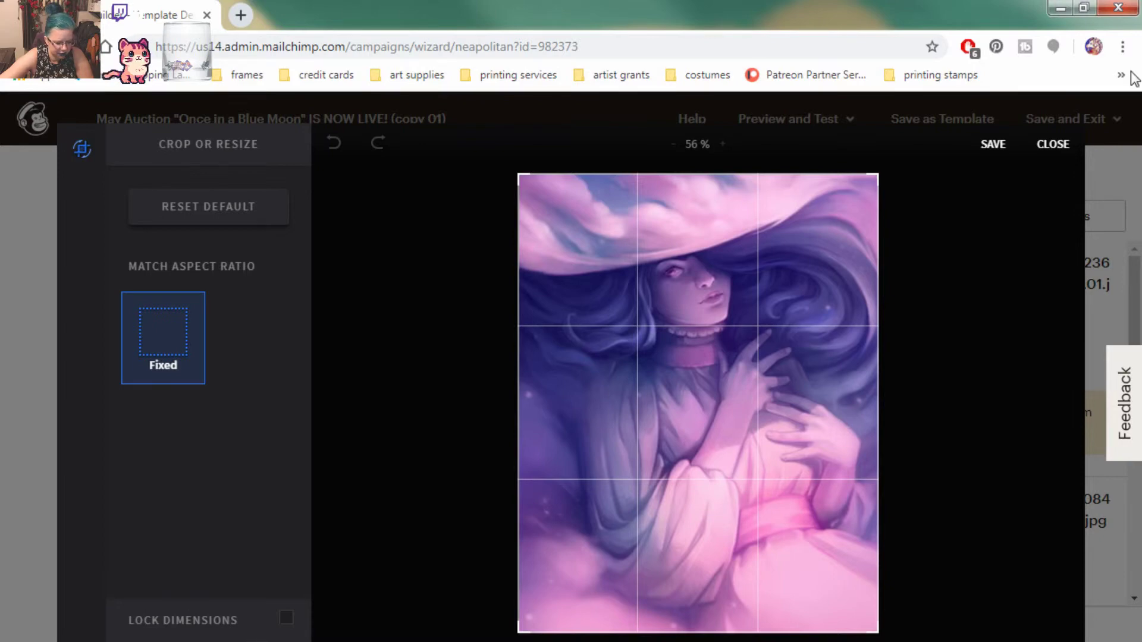
pyautogui.click(1055, 146)
# Examine the image group's title and artist credits, the "LIKE" Our Page & Get Ready to Bid! link, and the closing image's caption
pyautogui.scroll(-5, 535, 590)
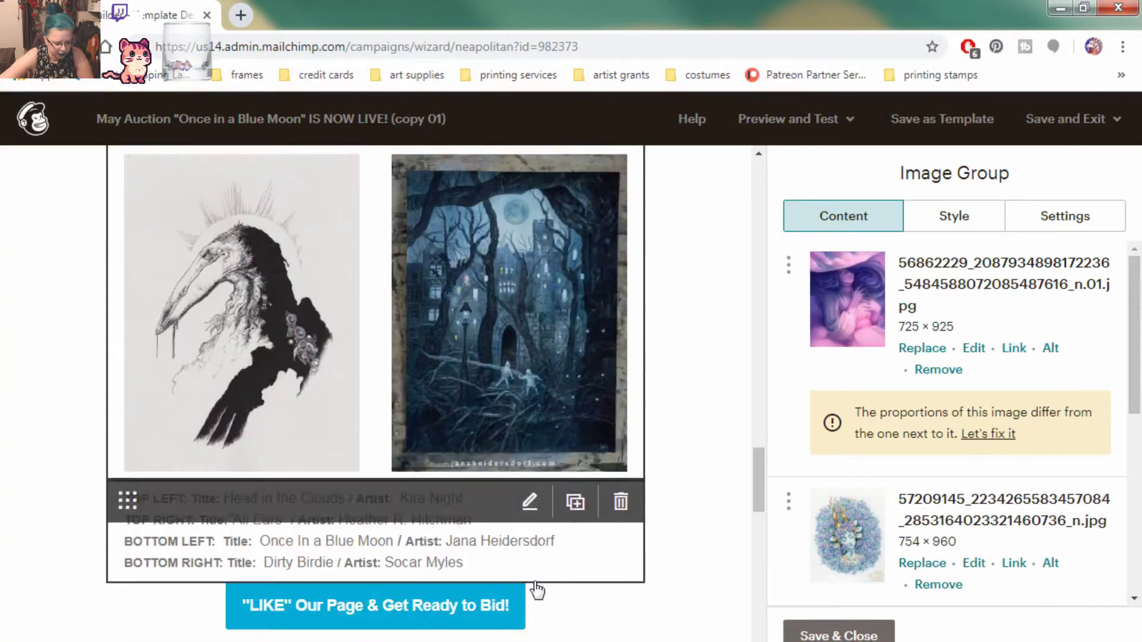
pyautogui.scroll(-2, 673, 378)
pyautogui.click(315, 352)
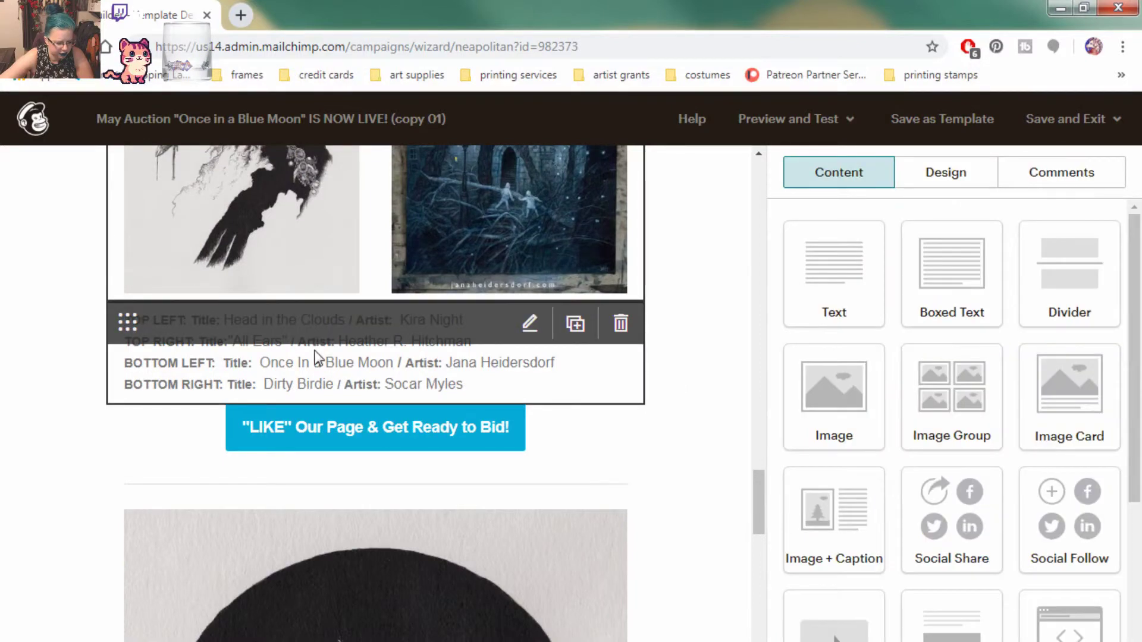
pyautogui.scroll(-1, 649, 443)
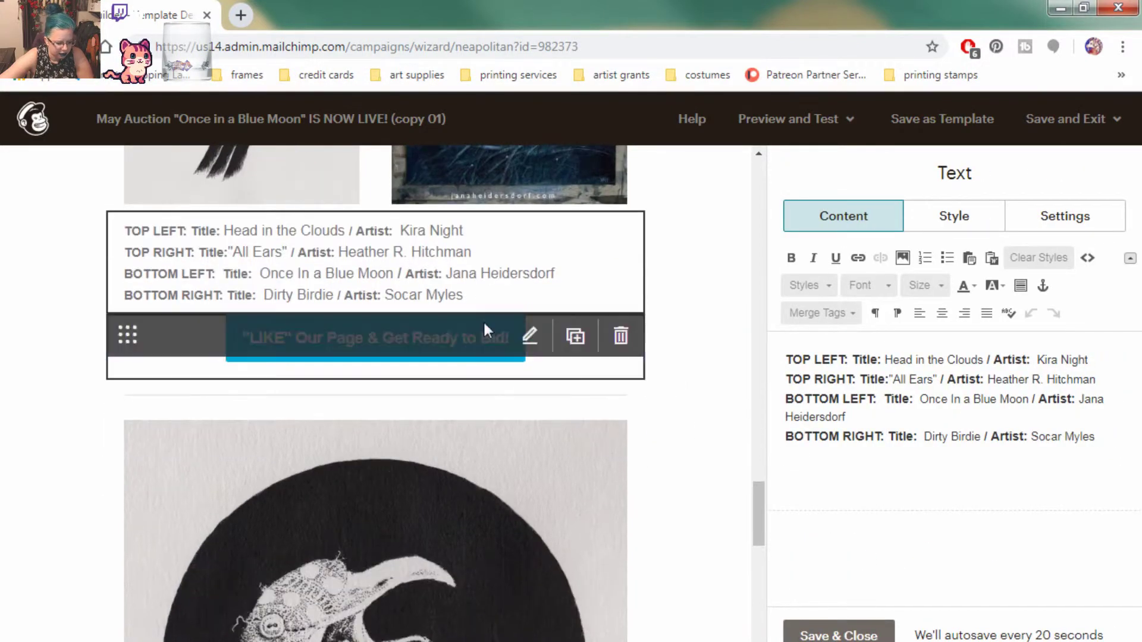
pyautogui.click(473, 347)
pyautogui.scroll(-4, 500, 400)
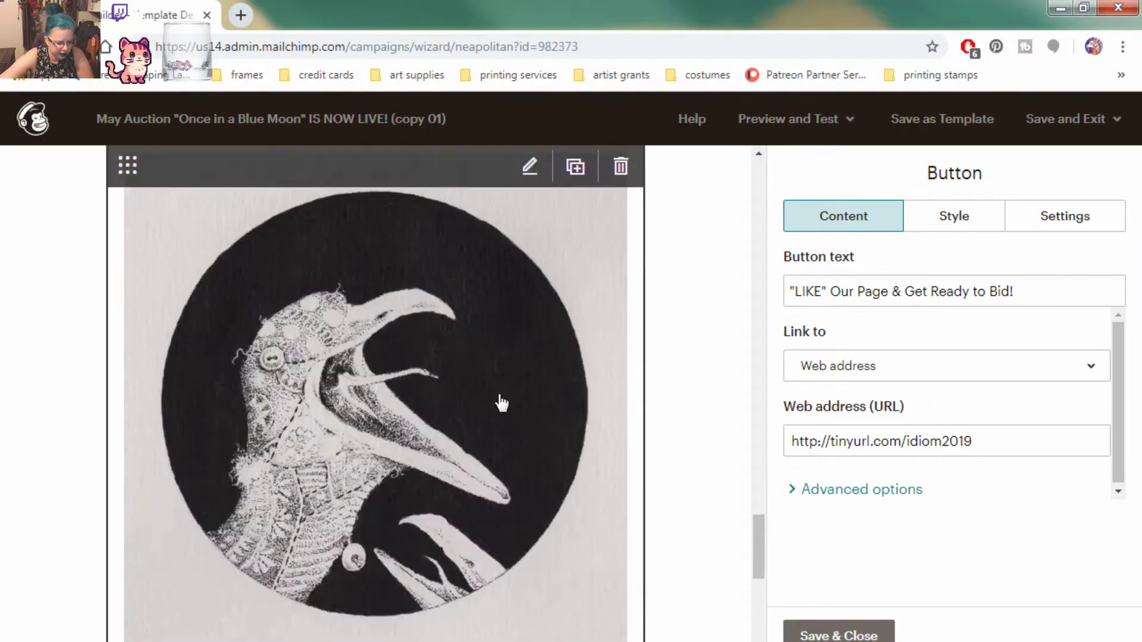
pyautogui.click(499, 404)
pyautogui.scroll(-3, 586, 416)
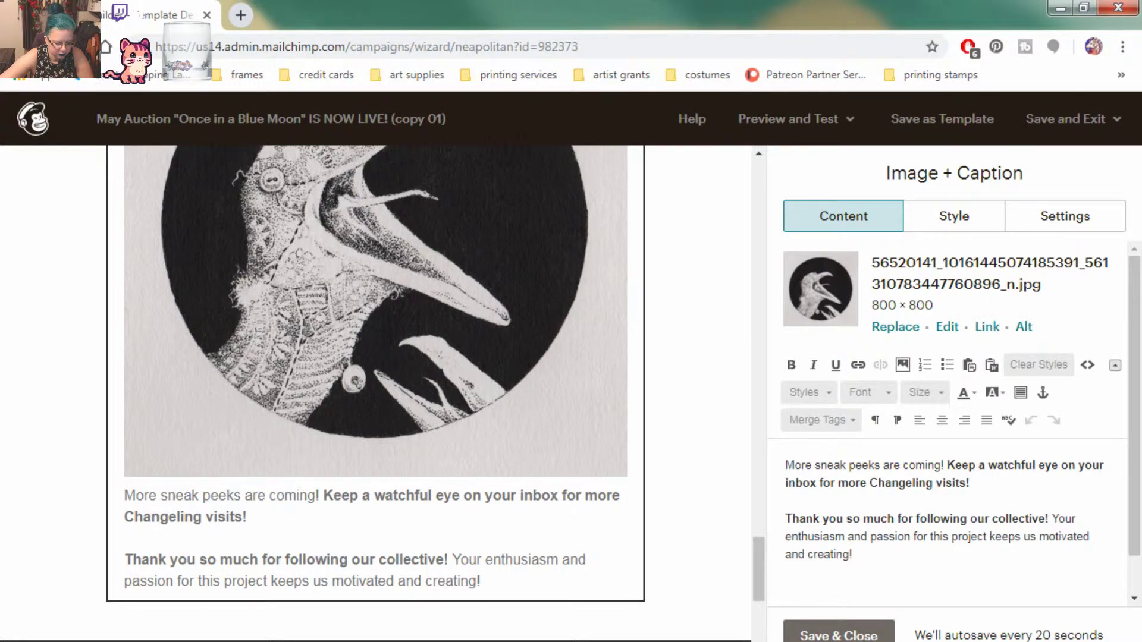
pyautogui.scroll(-4, 648, 553)
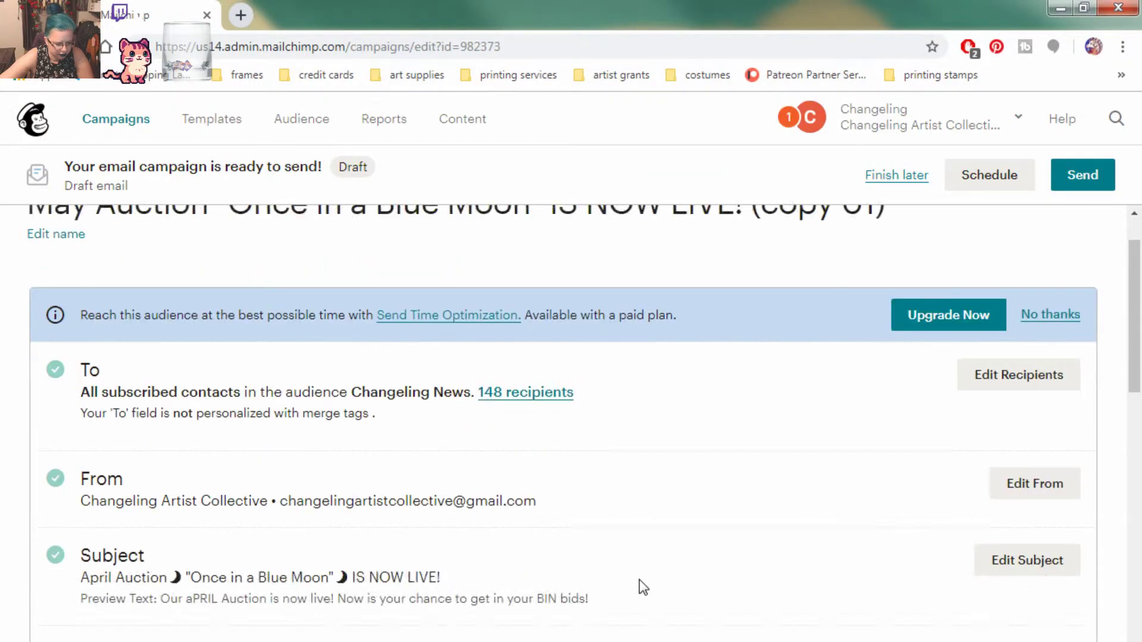
# Leave the IS NOW LIVE! draft to finish later and replicate the sent campaign April Auction "Once in a Blue Moon" CLOSING SOON!
pyautogui.scroll(-10, 641, 586)
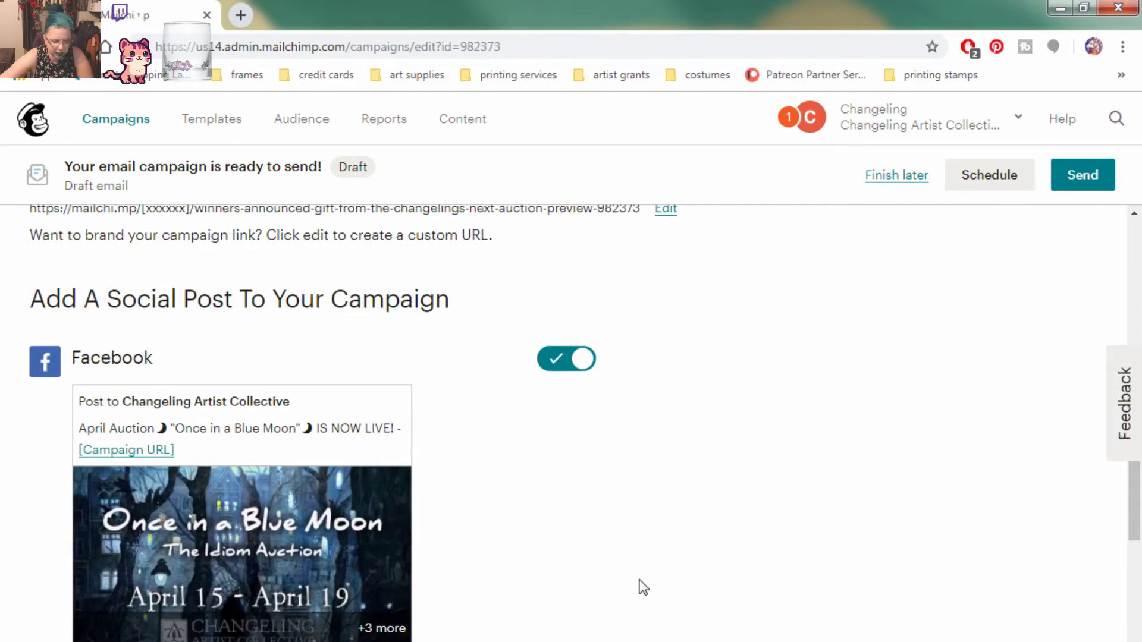
pyautogui.scroll(-5, 640, 587)
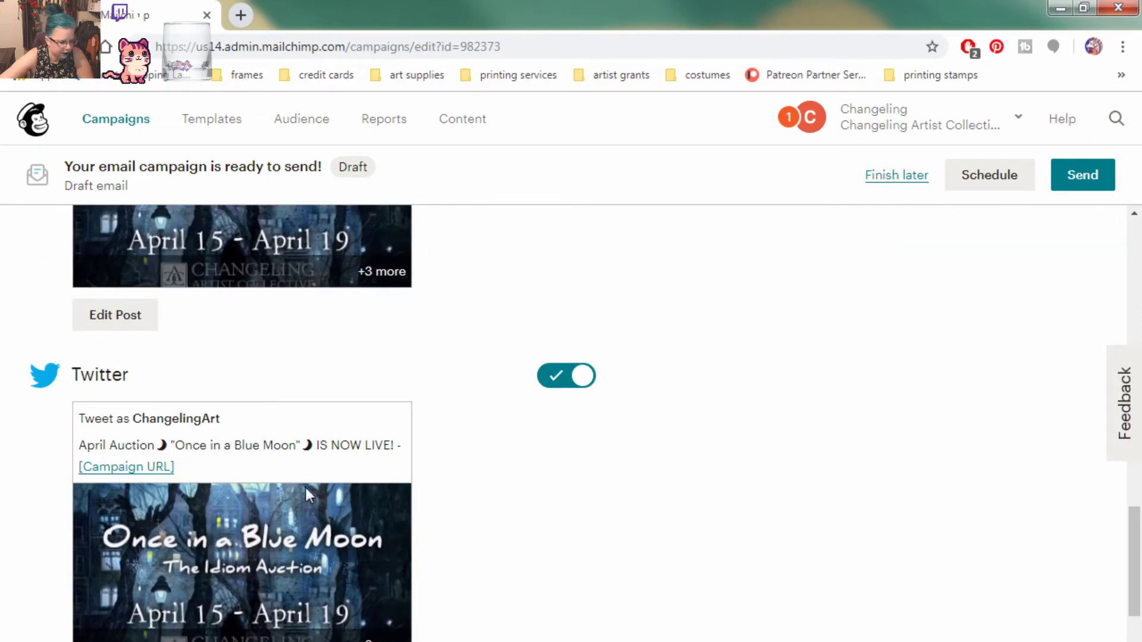
pyautogui.scroll(20, 306, 492)
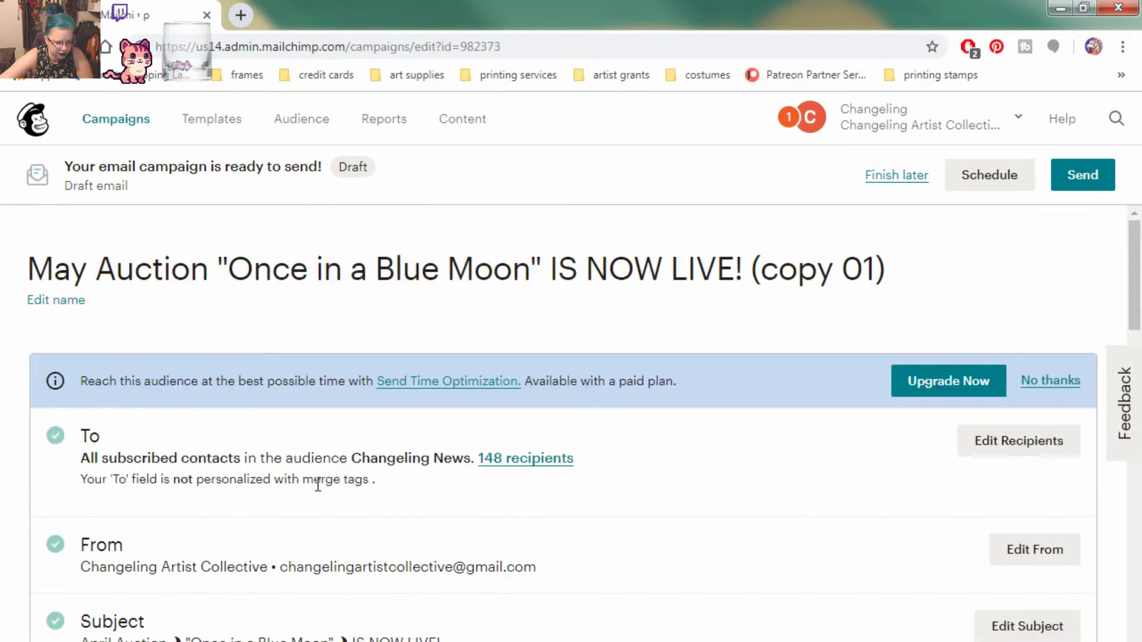
pyautogui.click(868, 176)
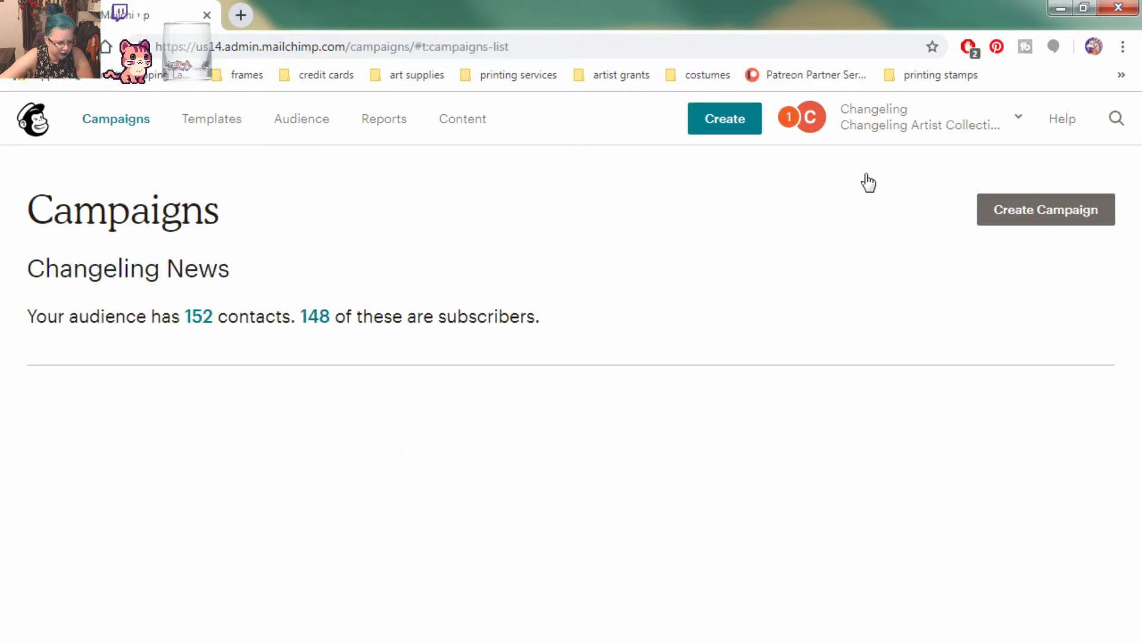
pyautogui.scroll(-4, 517, 420)
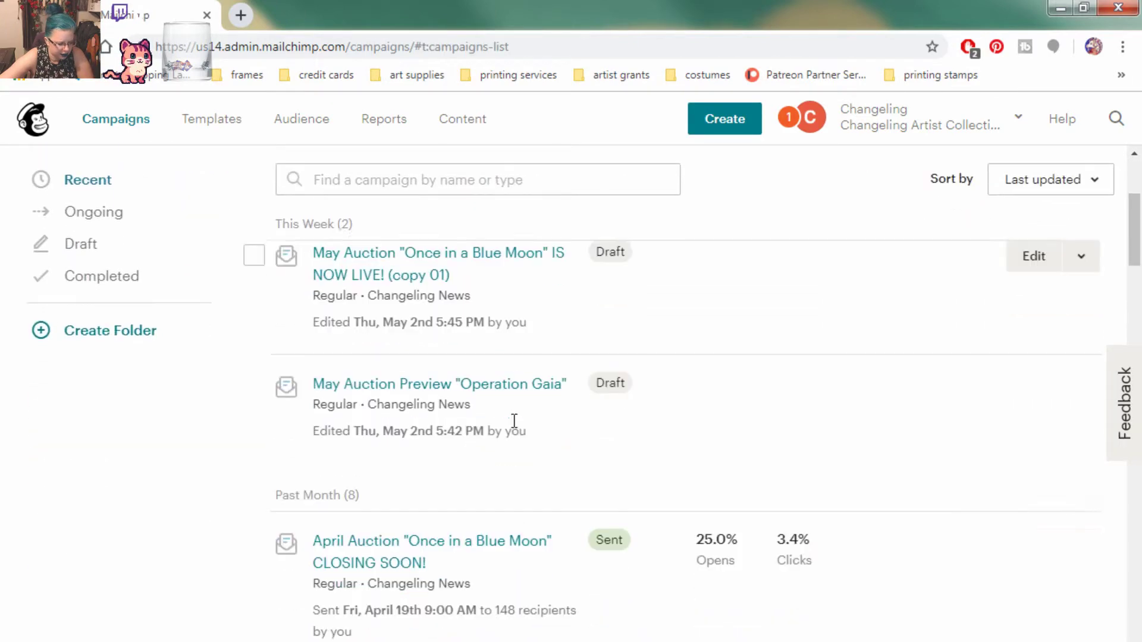
pyautogui.click(1081, 541)
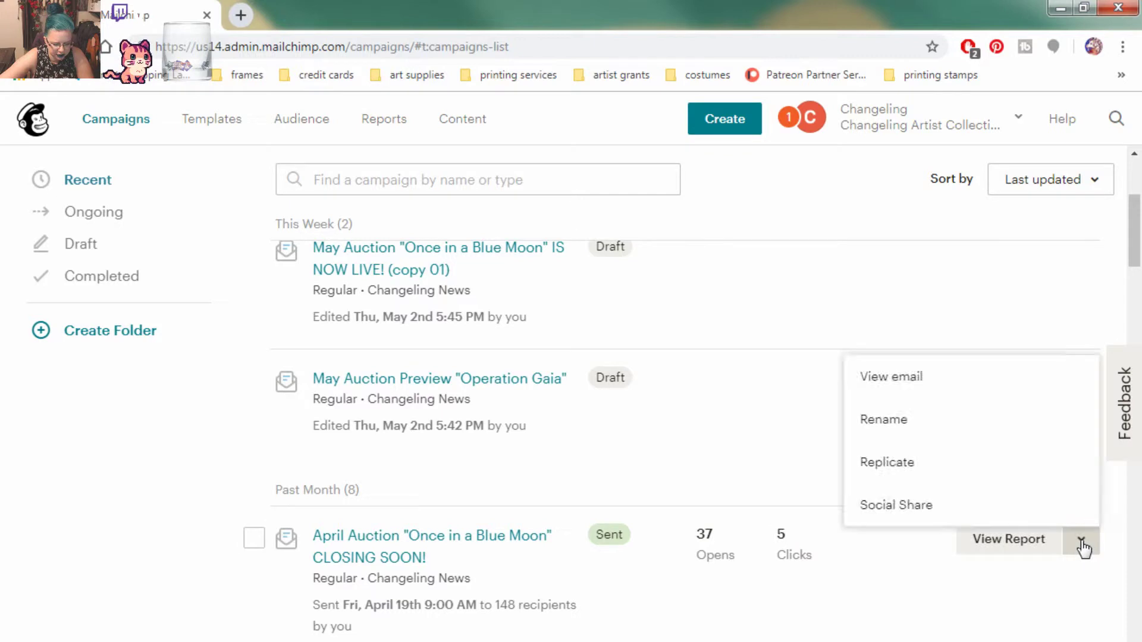
pyautogui.click(895, 474)
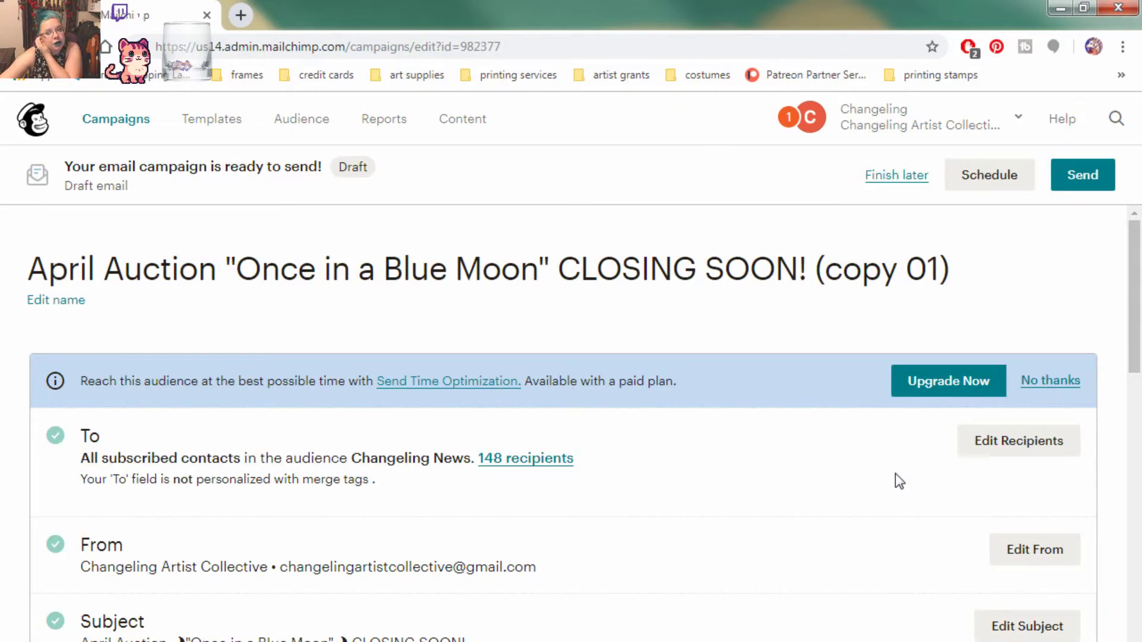
# Replace "April" with "May" in the replicated CLOSING SOON! campaign's name and save it
pyautogui.click(73, 300)
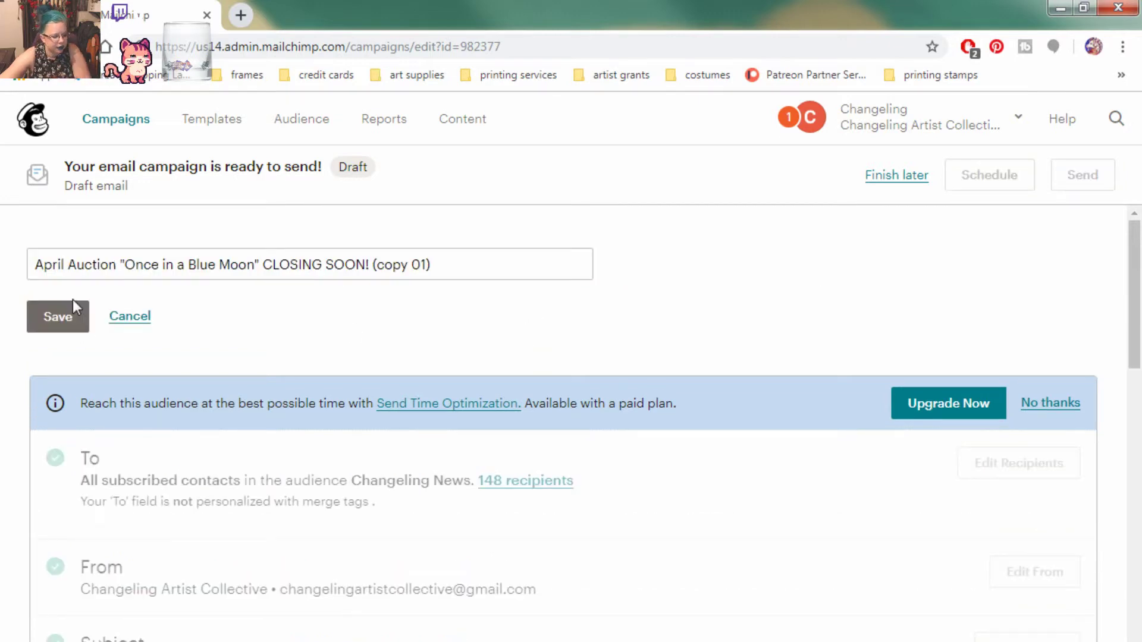
pyautogui.moveTo(65, 265); pyautogui.dragTo(19, 270)
pyautogui.write('May')
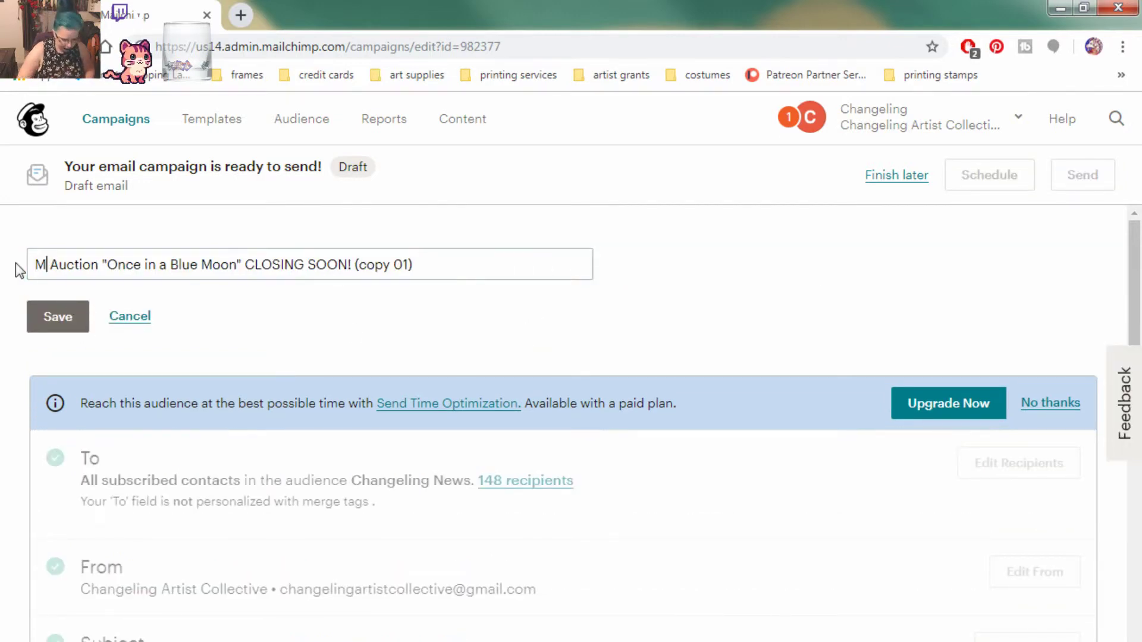
pyautogui.click(55, 316)
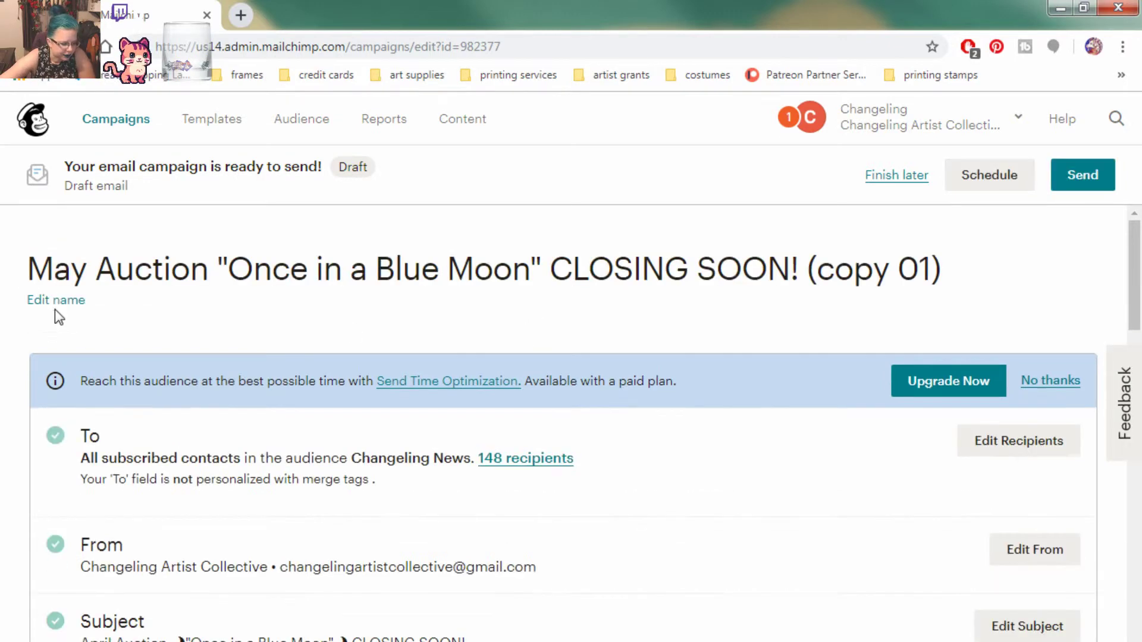
# Check the campaign's subject and preview text, and open its design to examine the CLOSING SOON banner, headline and closing text
pyautogui.scroll(-2, 373, 425)
pyautogui.scroll(-2, 373, 426)
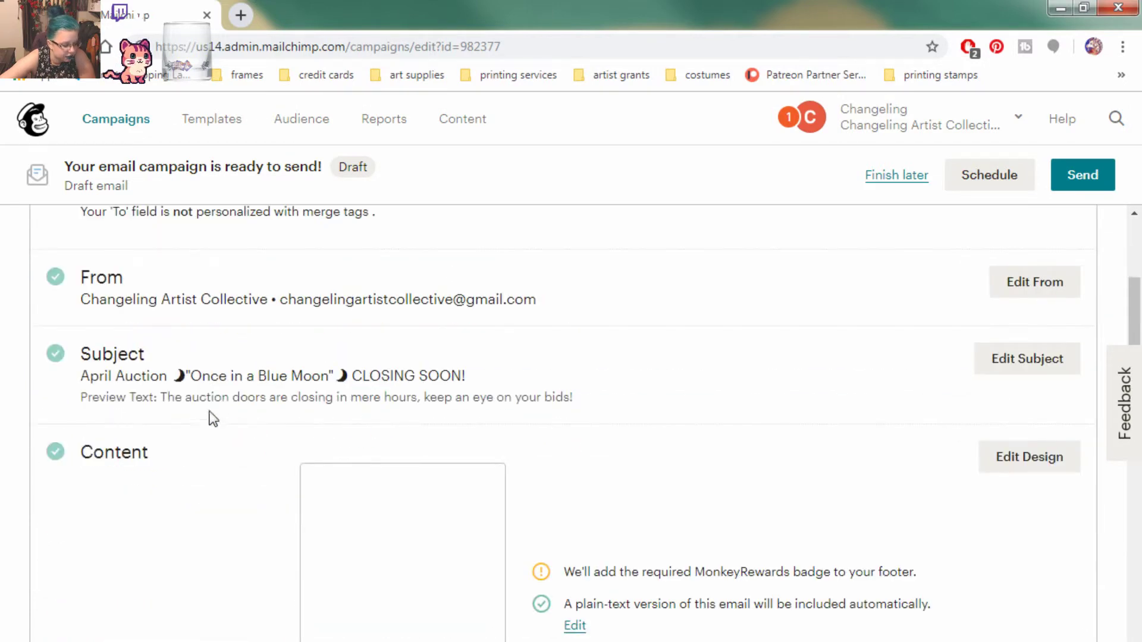
pyautogui.scroll(-4, 799, 350)
pyautogui.scroll(3, 799, 340)
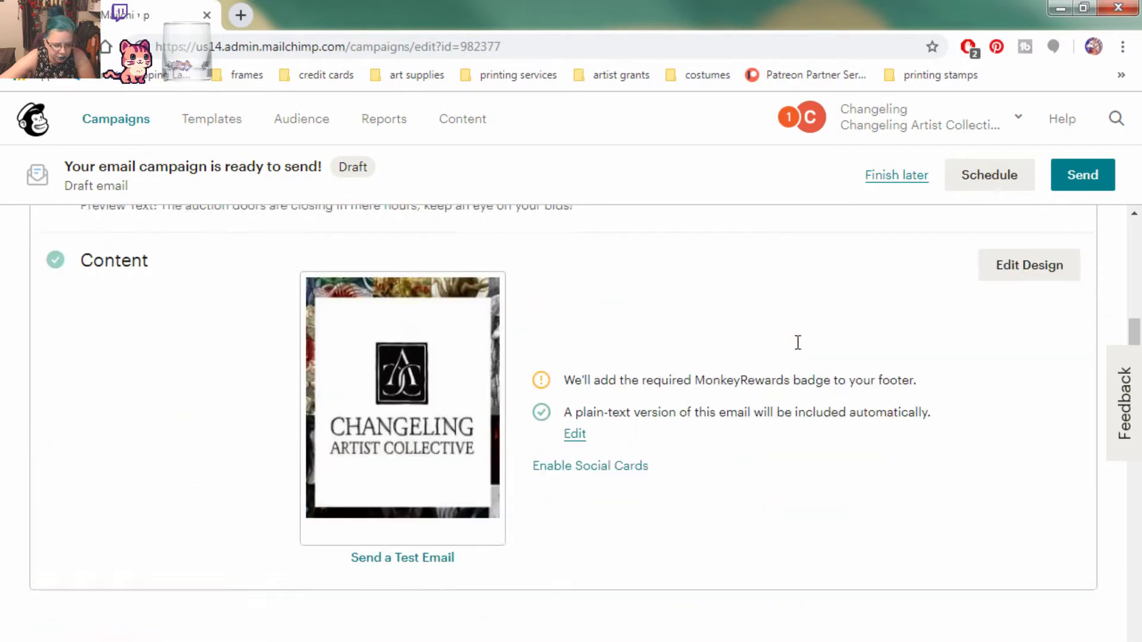
pyautogui.click(998, 387)
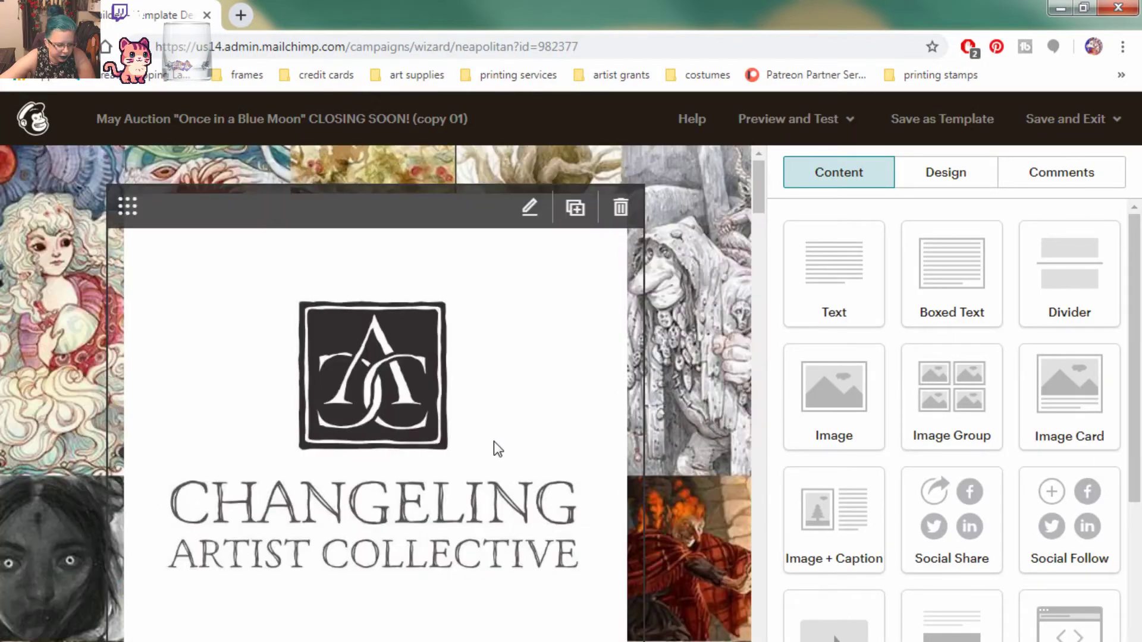
pyautogui.scroll(-10, 497, 449)
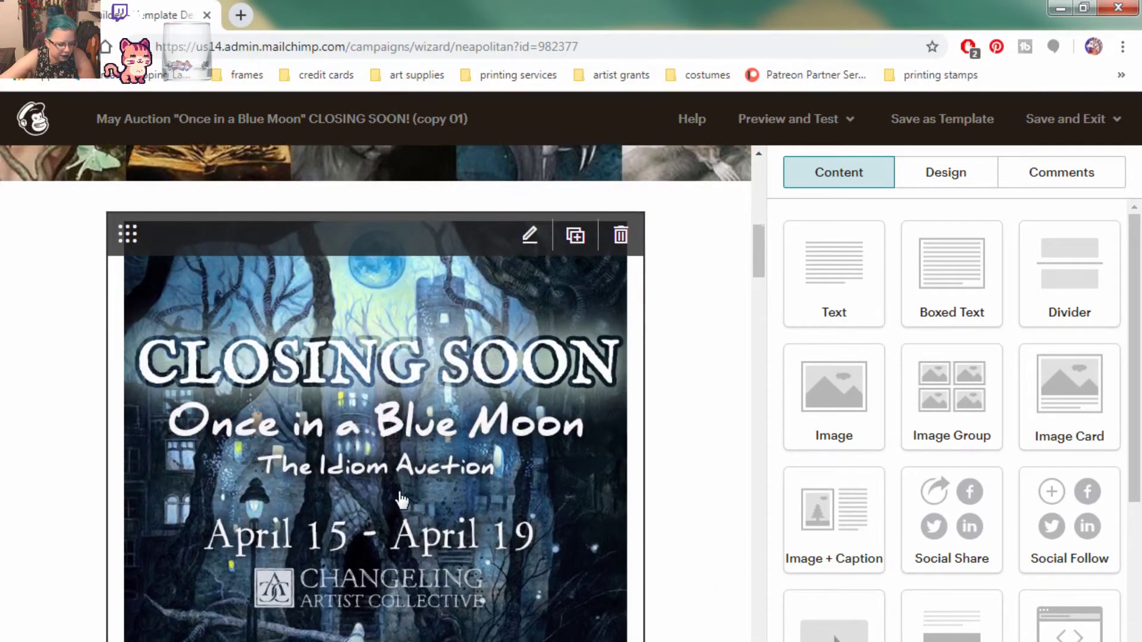
pyautogui.scroll(-2, 401, 500)
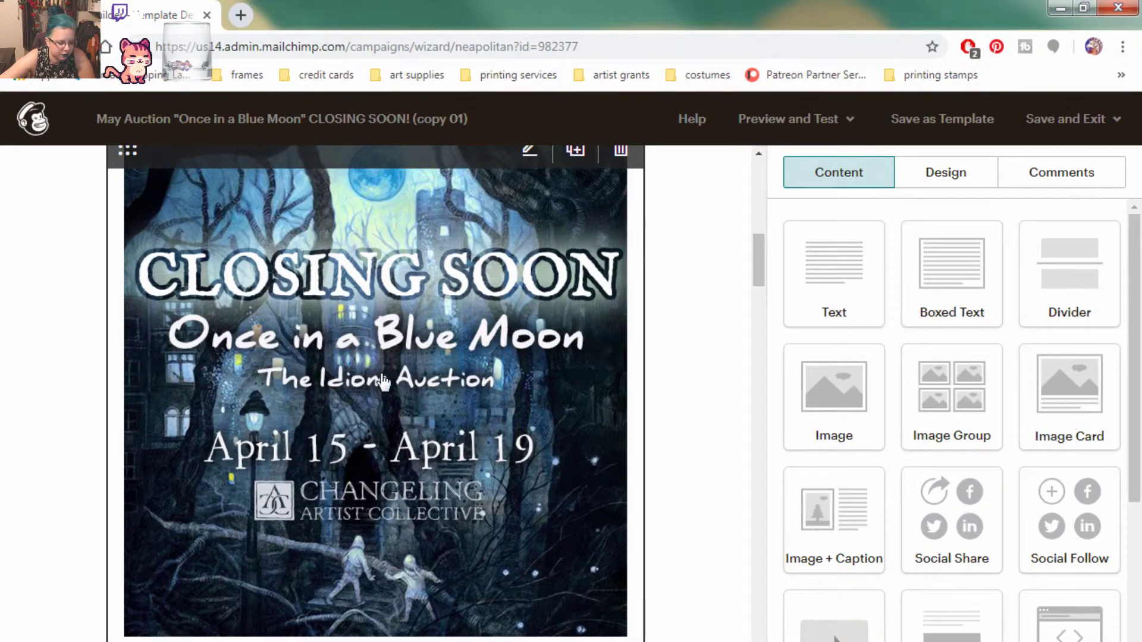
pyautogui.scroll(-5, 377, 417)
pyautogui.scroll(-3, 384, 380)
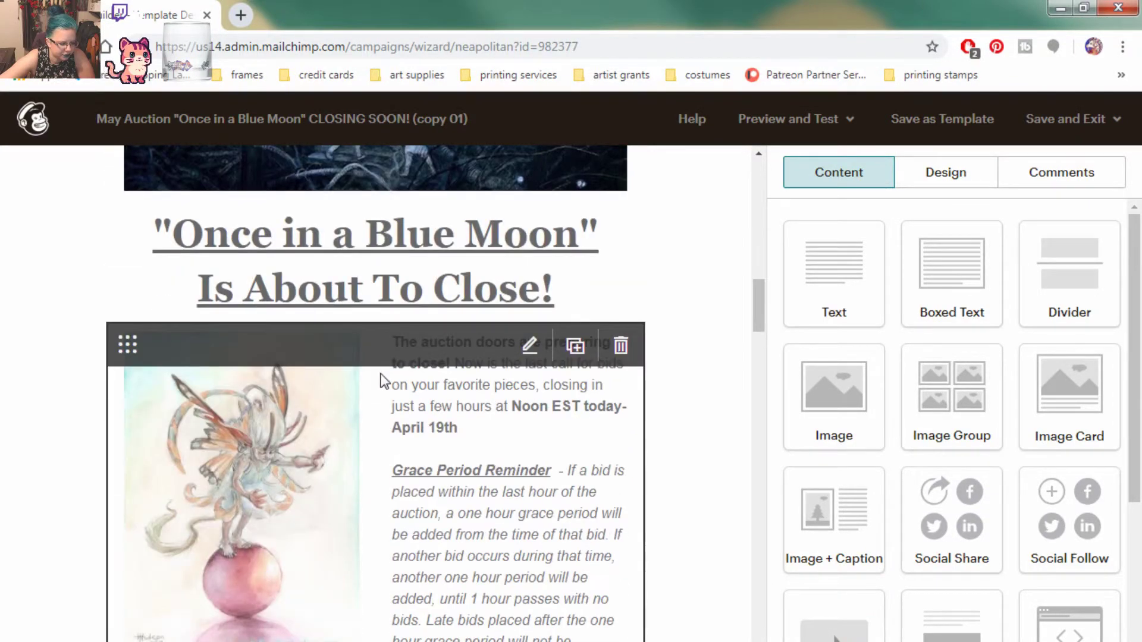
# Open the featured artwork's Image + Caption block and examine its closing date, grace period reminder, artwork details and the sections following it
pyautogui.scroll(-3, 384, 368)
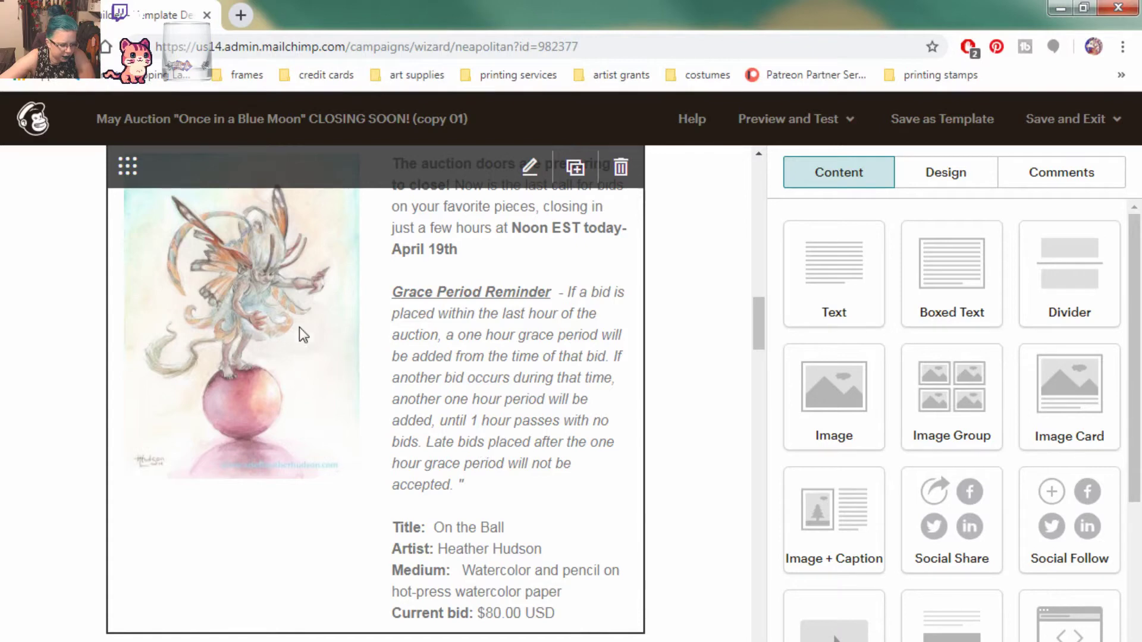
pyautogui.scroll(2, 413, 395)
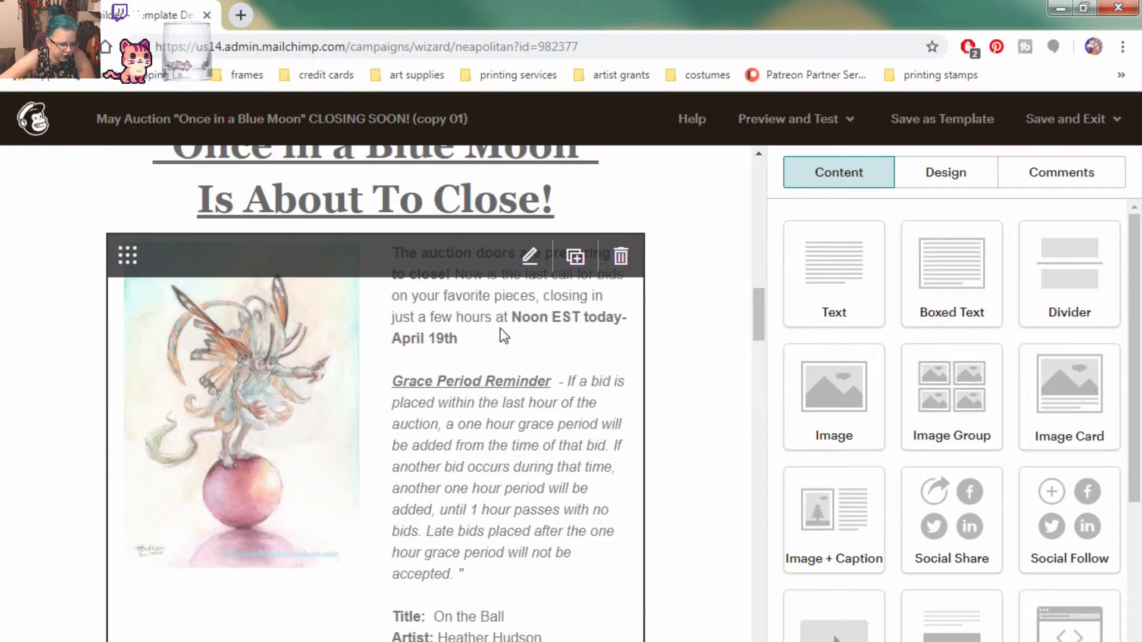
pyautogui.click(464, 313)
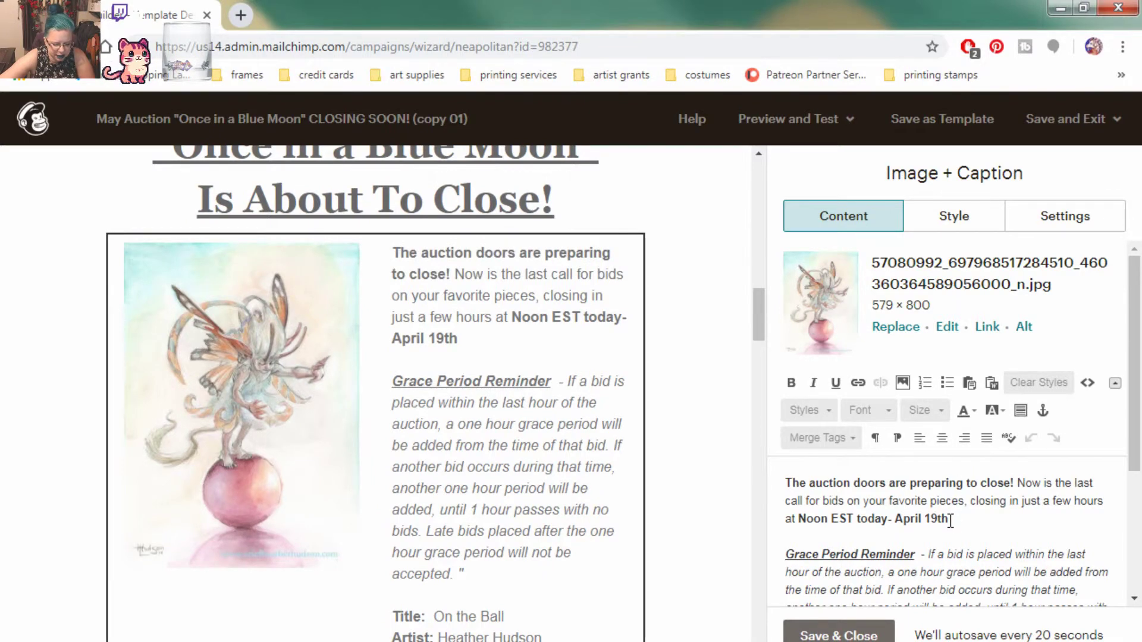
pyautogui.scroll(-2, 544, 465)
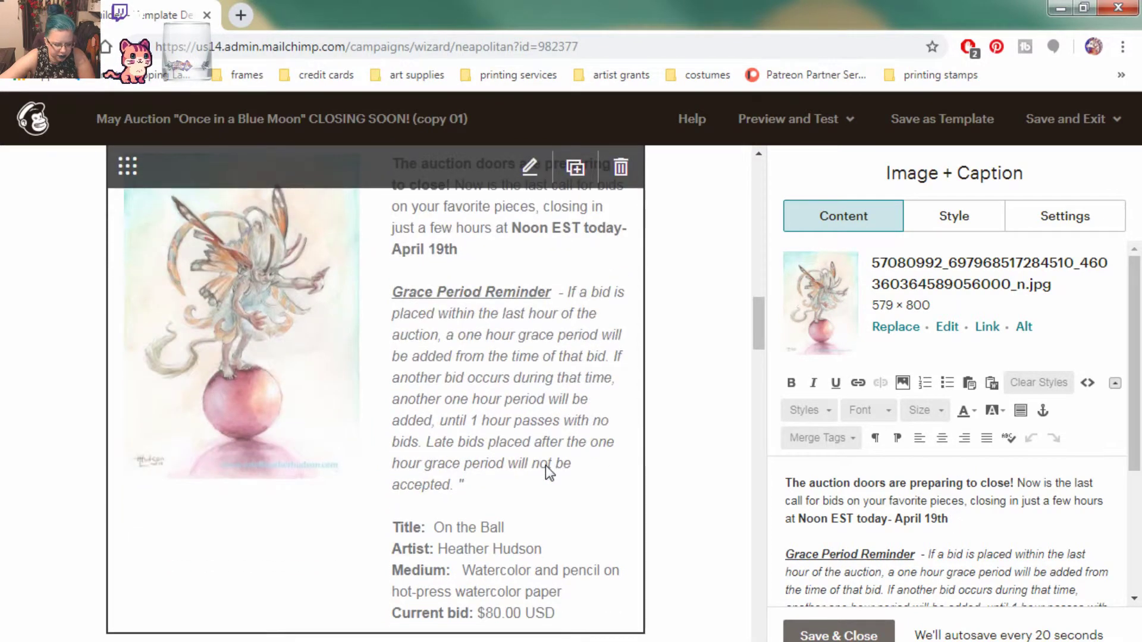
pyautogui.scroll(-5, 544, 465)
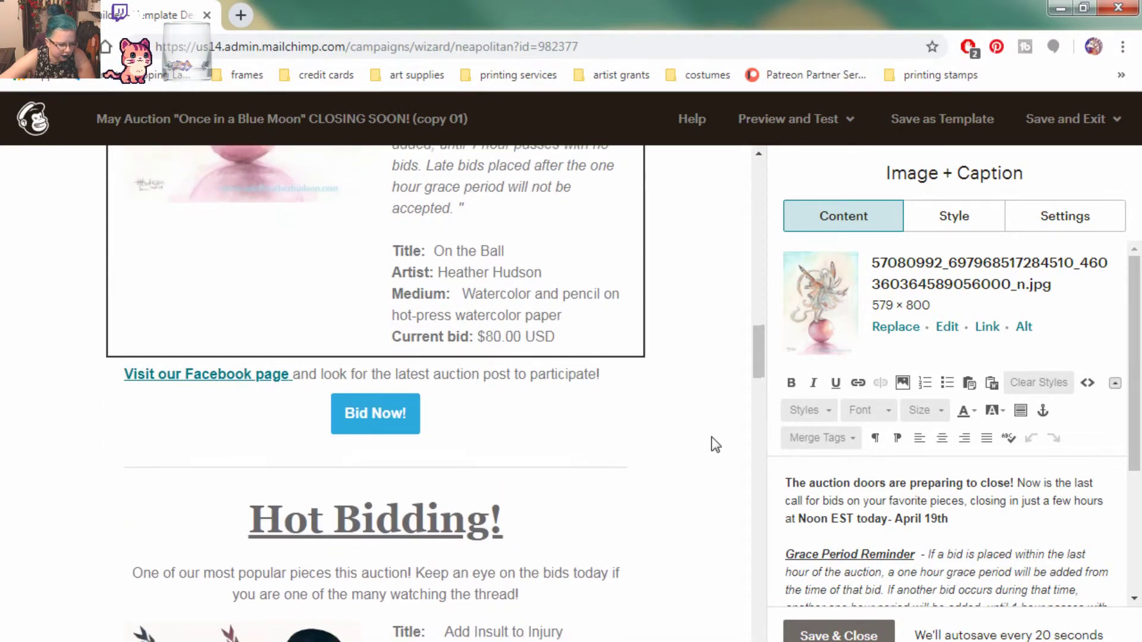
pyautogui.scroll(-2, 711, 437)
pyautogui.scroll(2, 711, 438)
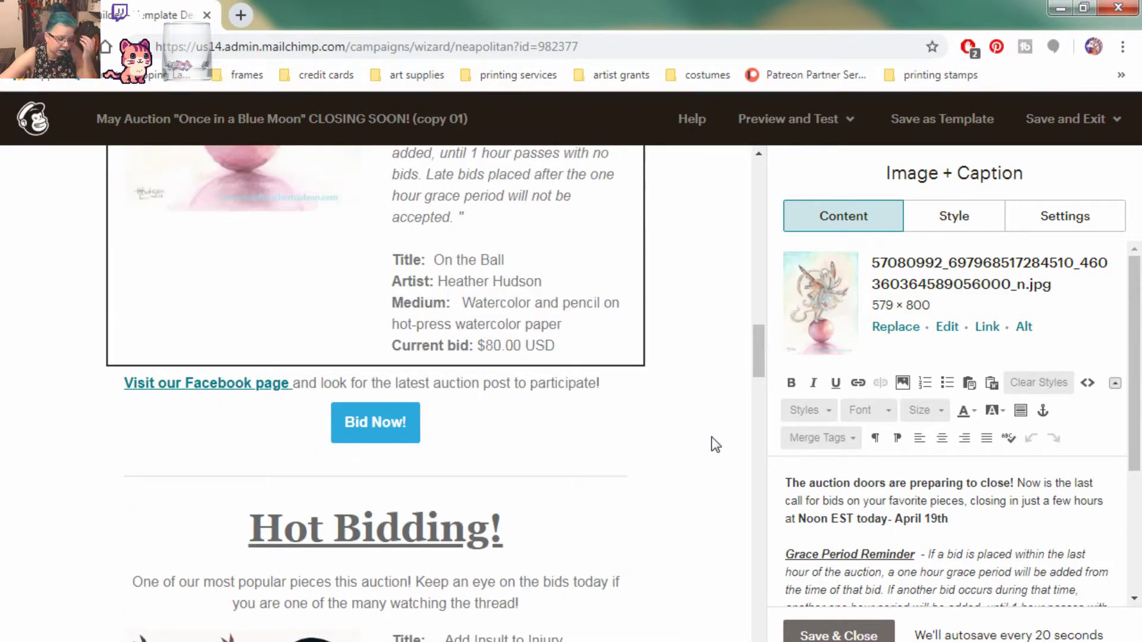
pyautogui.scroll(-8, 711, 438)
pyautogui.scroll(3, 632, 416)
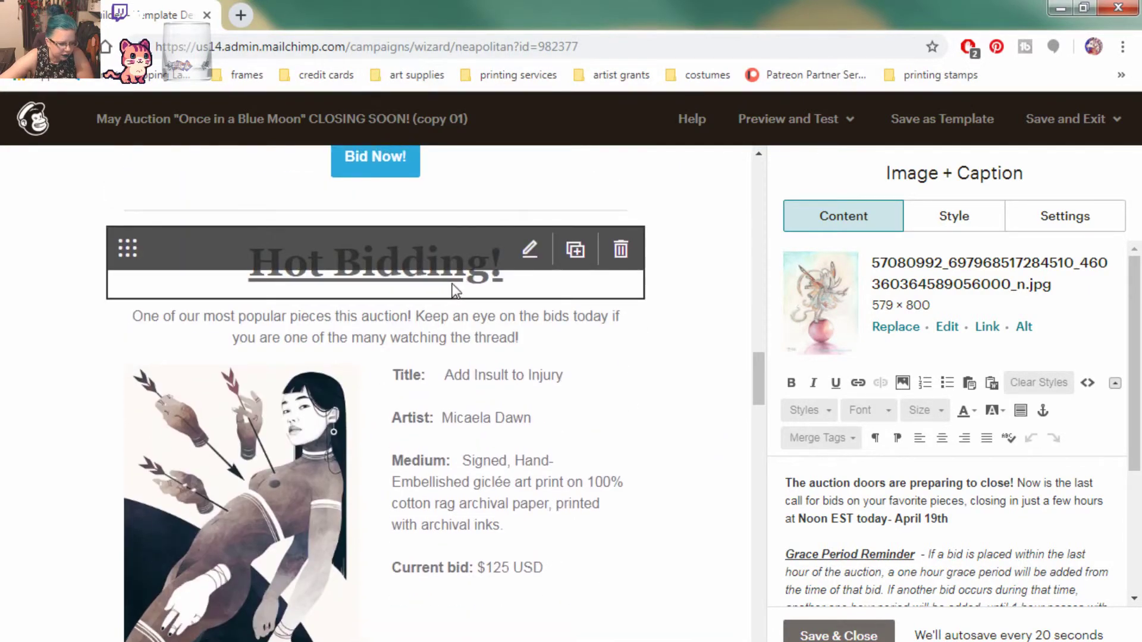
# Open the Bid Now! button's settings to check which web address it links to
pyautogui.scroll(5, 456, 291)
pyautogui.click(383, 430)
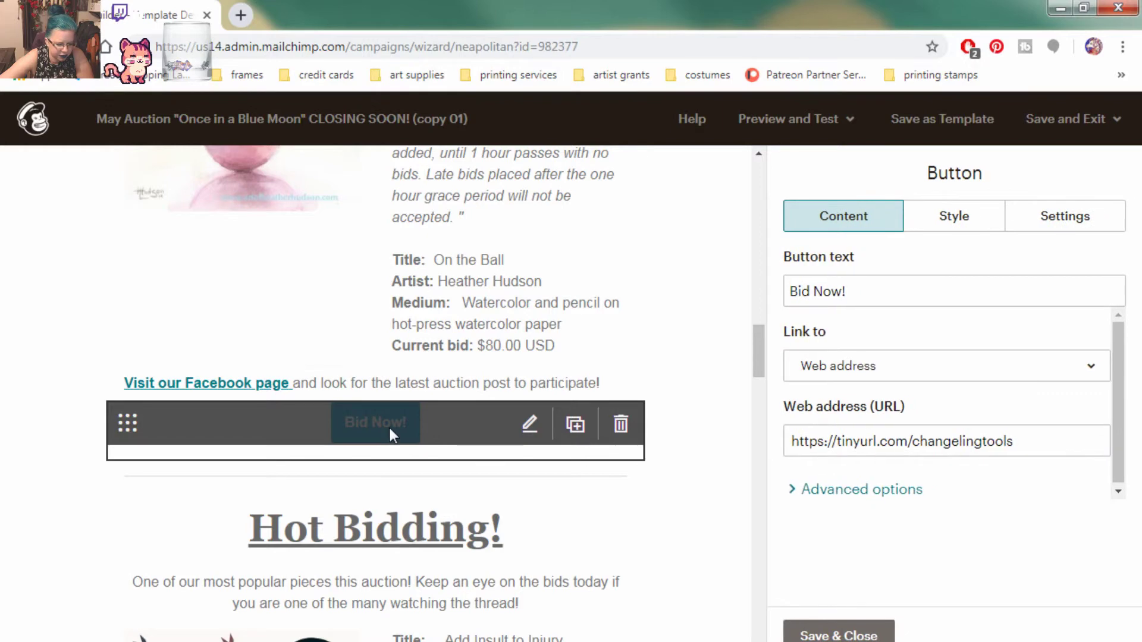
pyautogui.moveTo(1045, 436); pyautogui.dragTo(784, 439)
pyautogui.click(1010, 506)
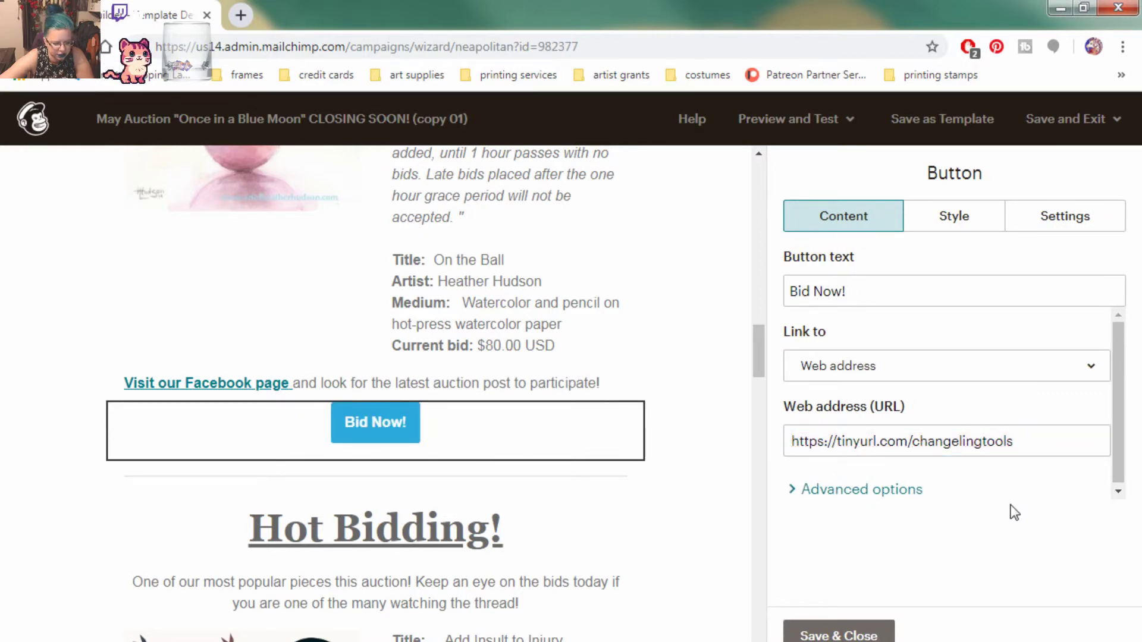
pyautogui.click(1040, 441)
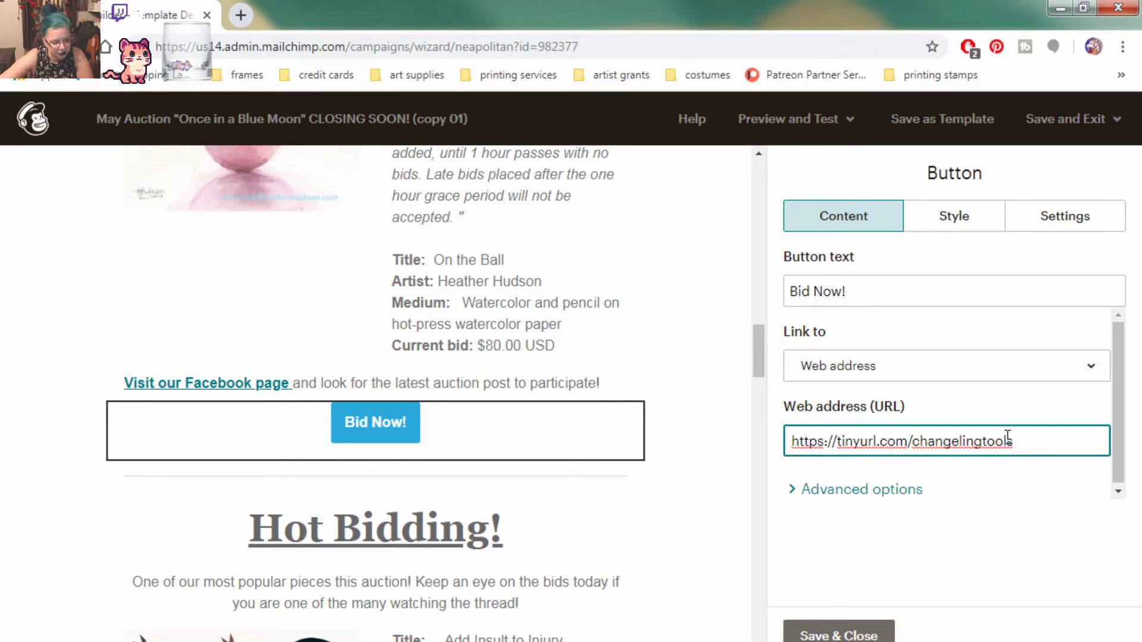
# Check the web address behind the "Visit our Facebook page" text link, leaving the link as it is
pyautogui.click(221, 389)
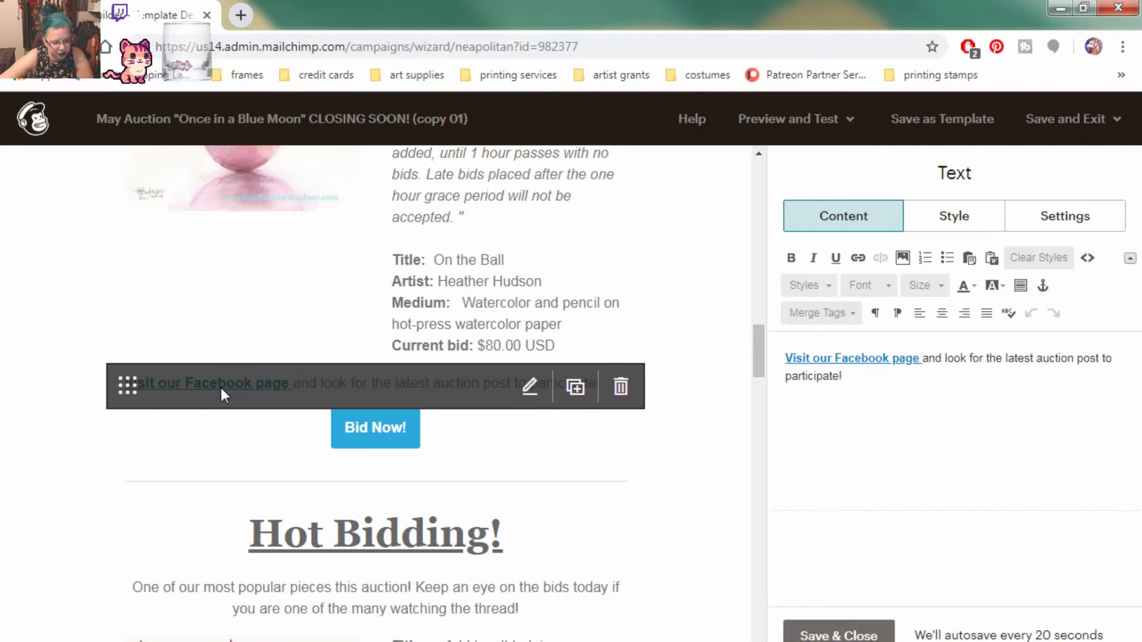
pyautogui.click(857, 258)
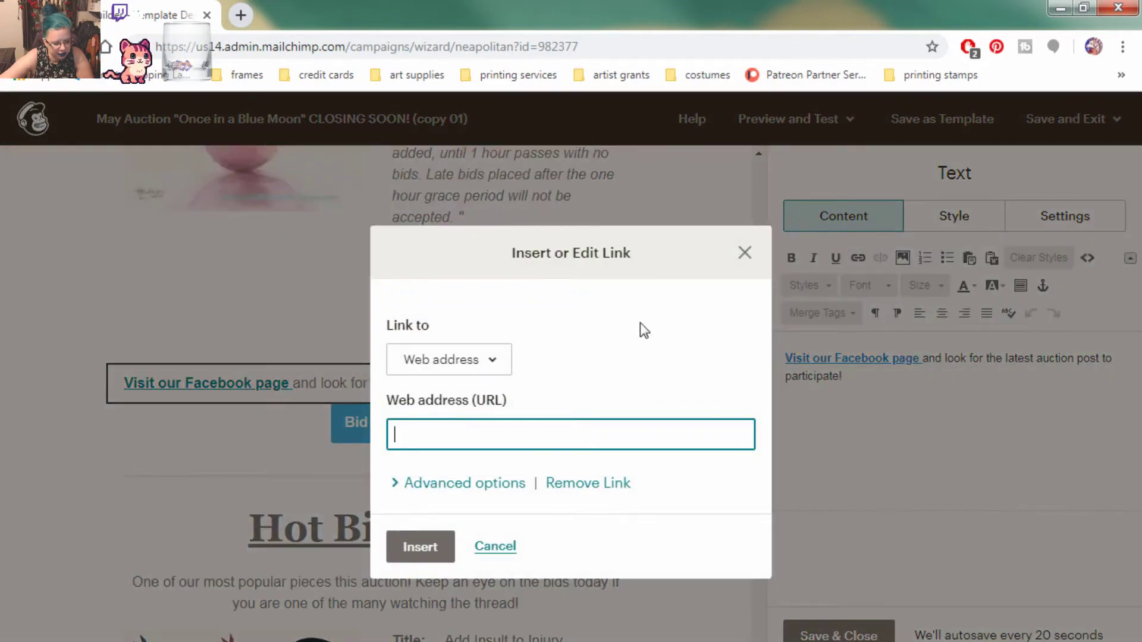
pyautogui.click(743, 252)
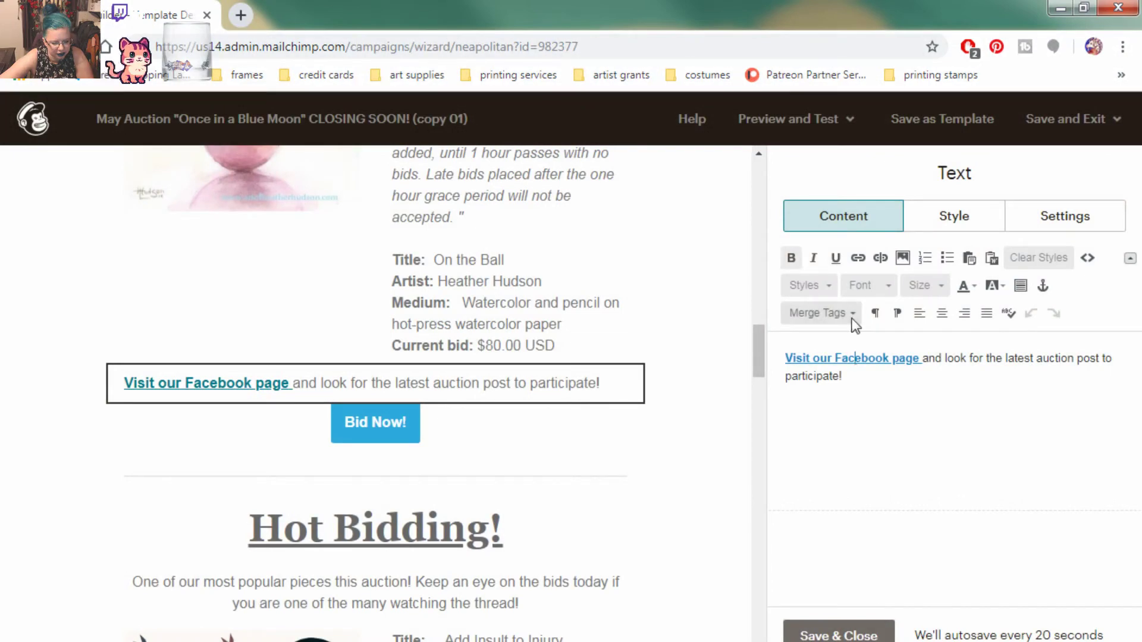
pyautogui.click(857, 257)
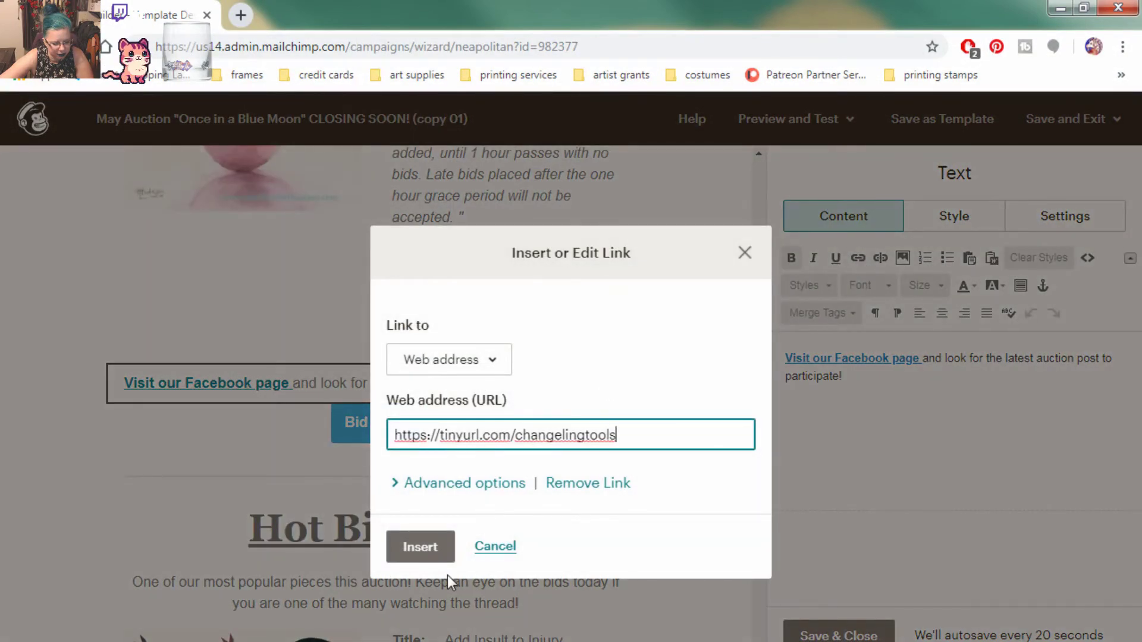
pyautogui.click(484, 547)
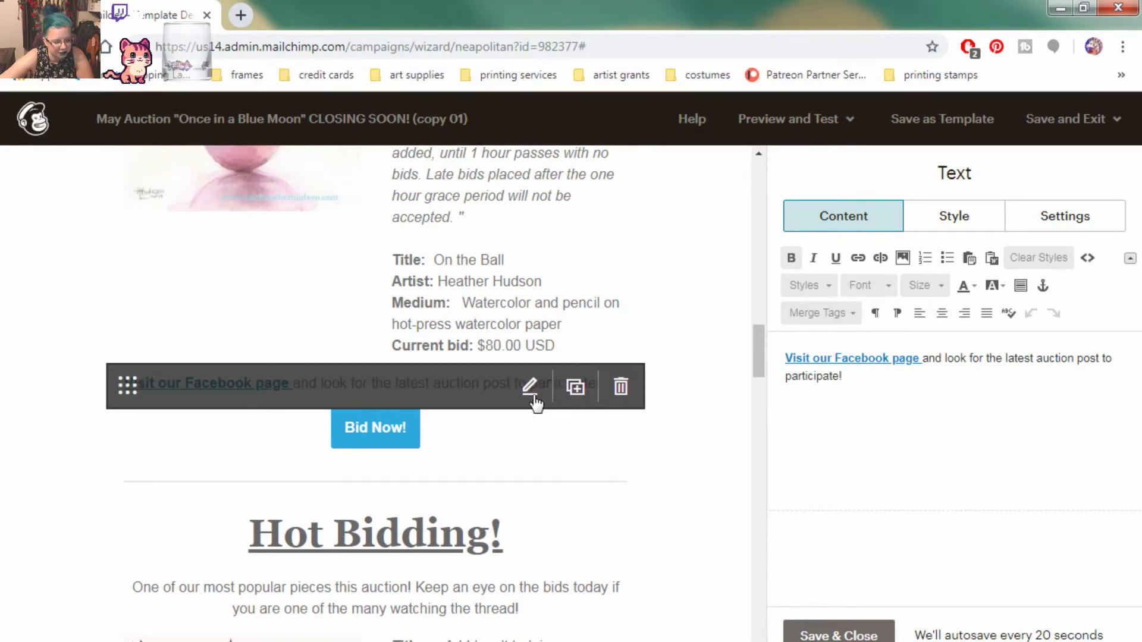
# Open the Hot Bidding! artwork block to examine its image, title, artist, medium and current bid
pyautogui.scroll(-3, 470, 466)
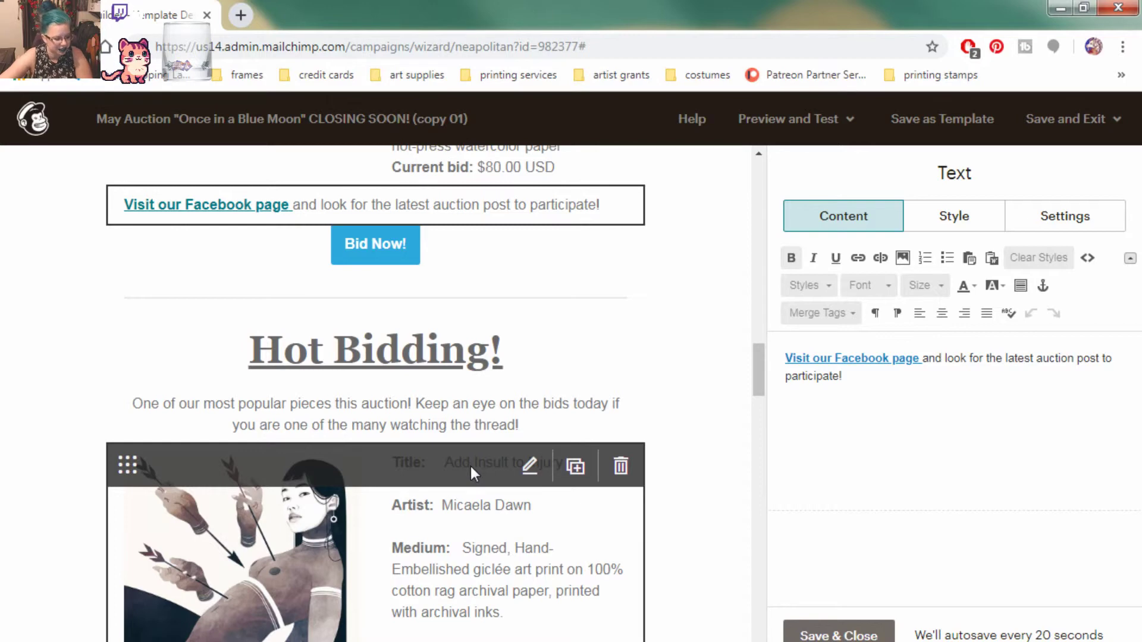
pyautogui.scroll(-3, 469, 466)
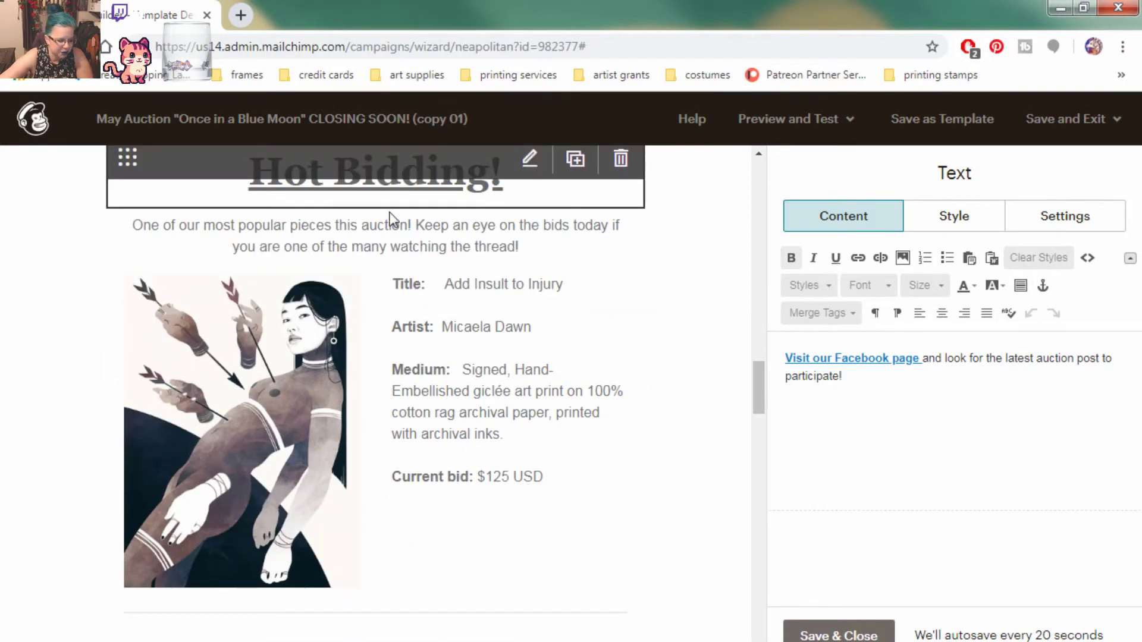
pyautogui.click(384, 358)
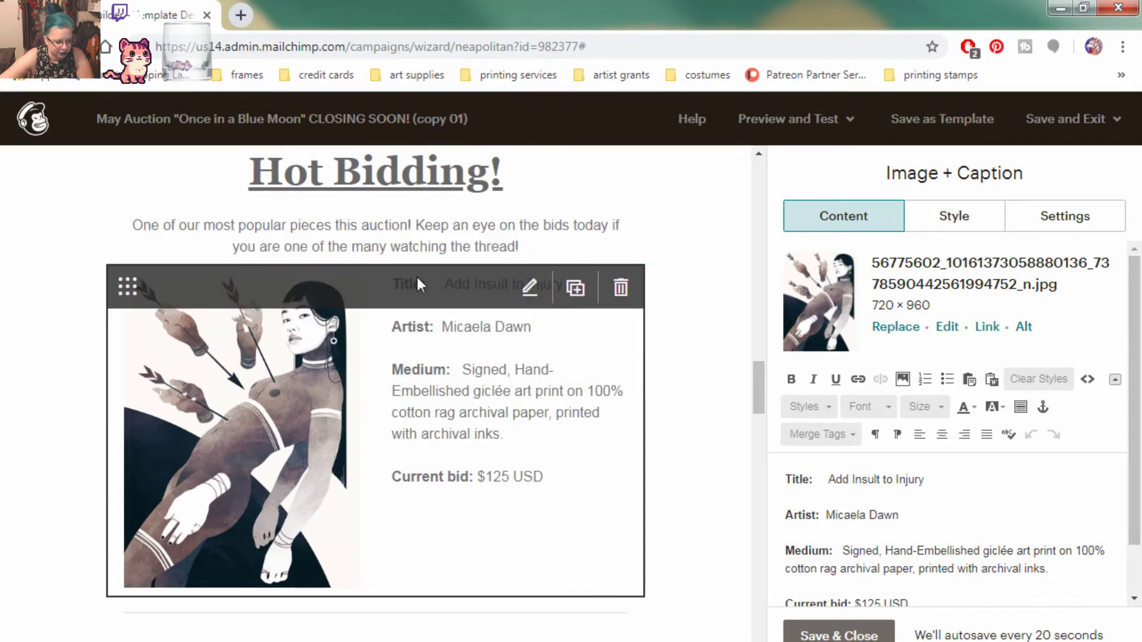
pyautogui.scroll(-6, 478, 438)
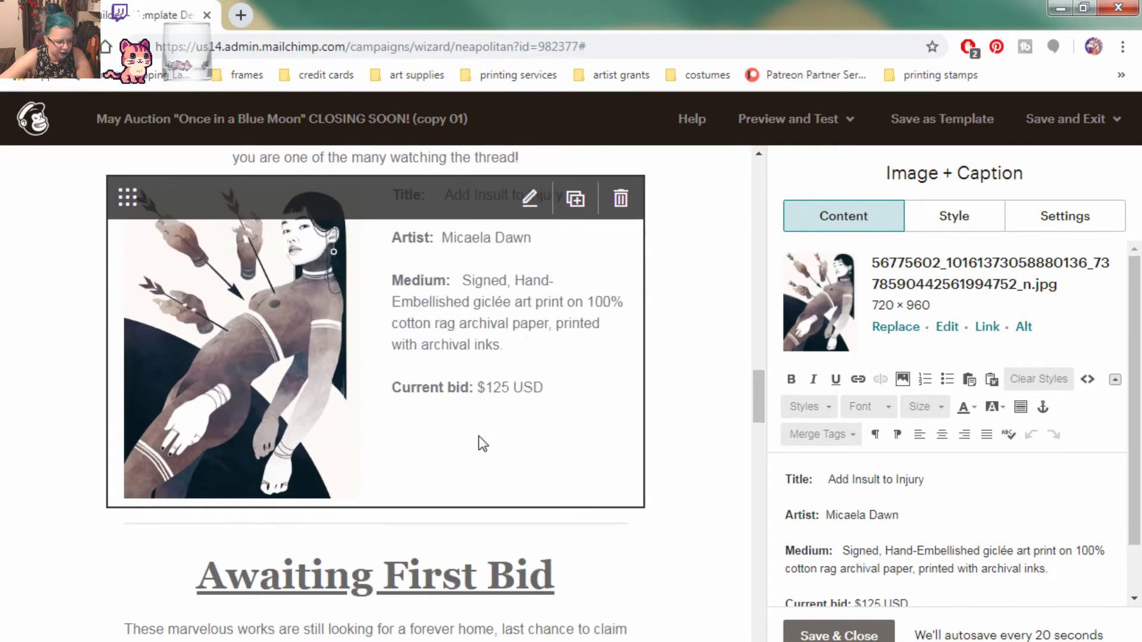
# Examine the Awaiting First Bid image group, the "LIKE" Our Page & Get Ready to Bid! link, and the closing image's caption
pyautogui.scroll(-5, 479, 437)
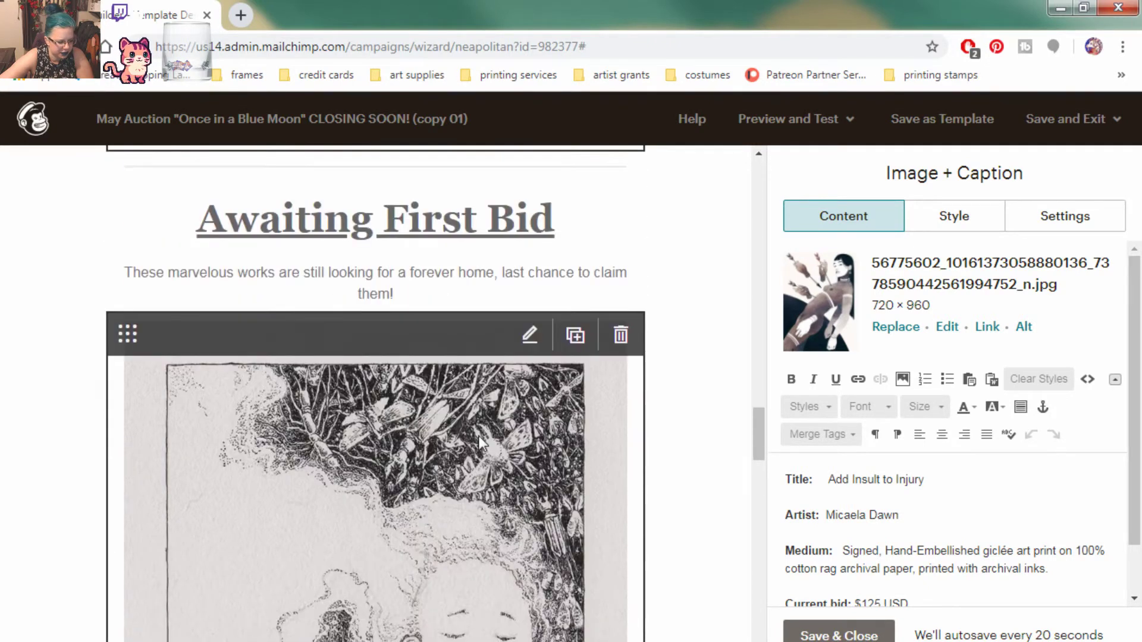
pyautogui.scroll(-5, 480, 440)
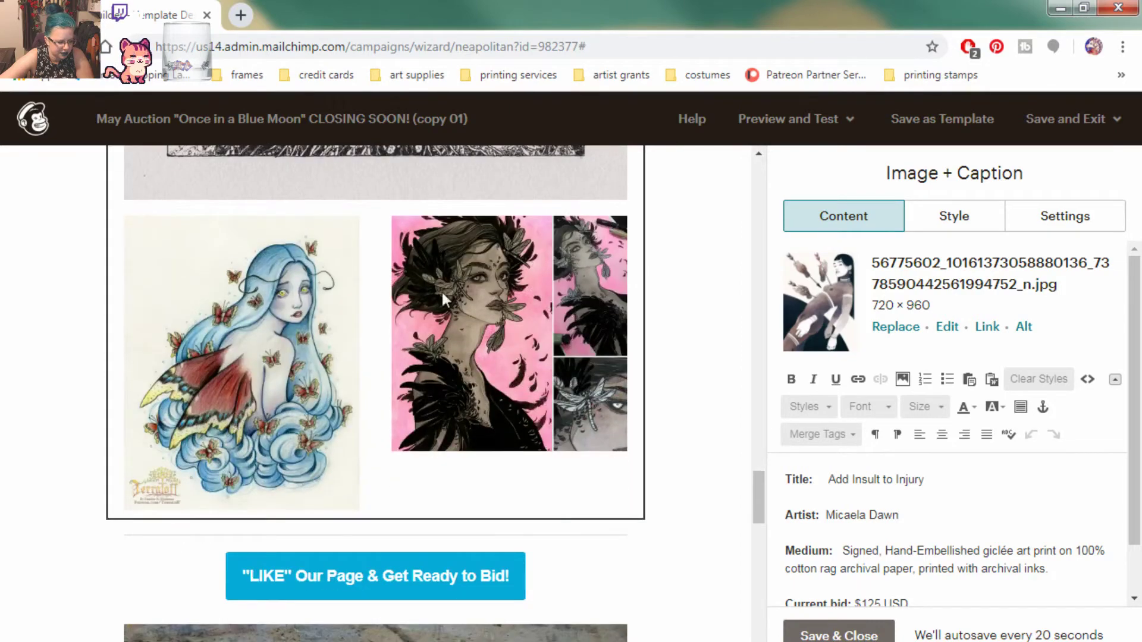
pyautogui.scroll(-5, 454, 477)
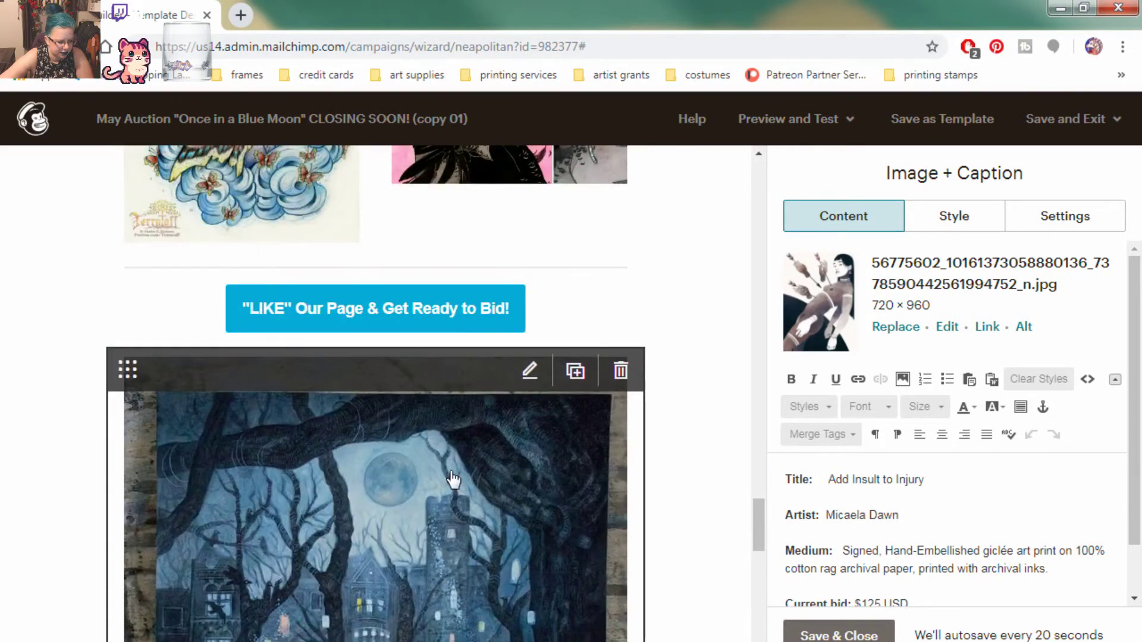
pyautogui.scroll(-10, 452, 479)
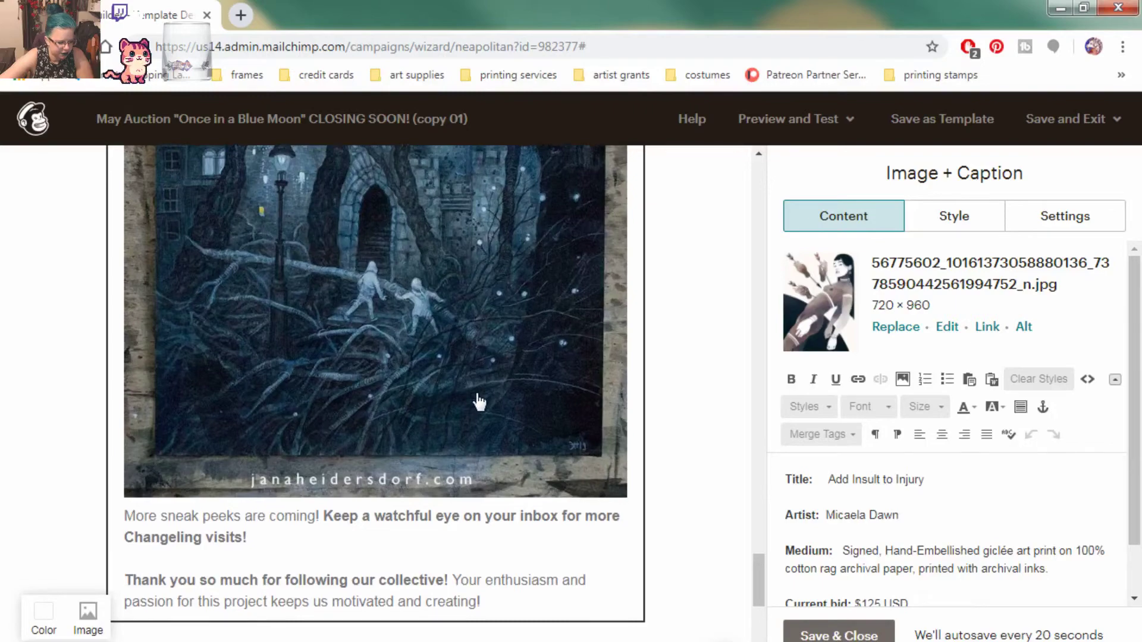
pyautogui.scroll(-10, 479, 402)
pyautogui.scroll(10, 505, 564)
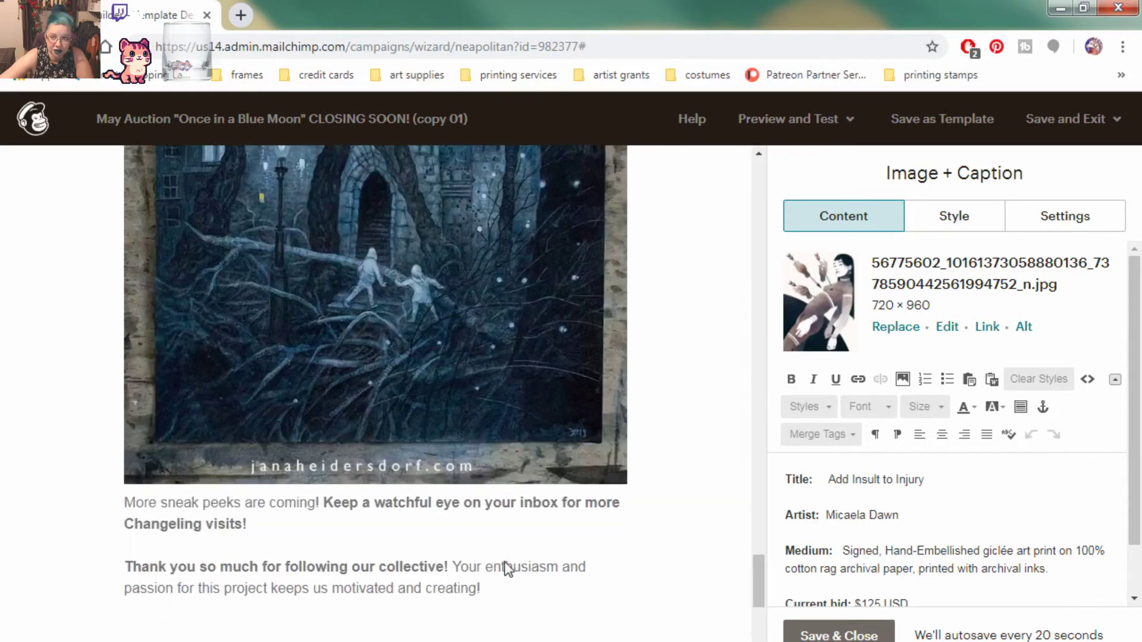
pyautogui.scroll(11, 505, 565)
pyautogui.scroll(-6, 509, 570)
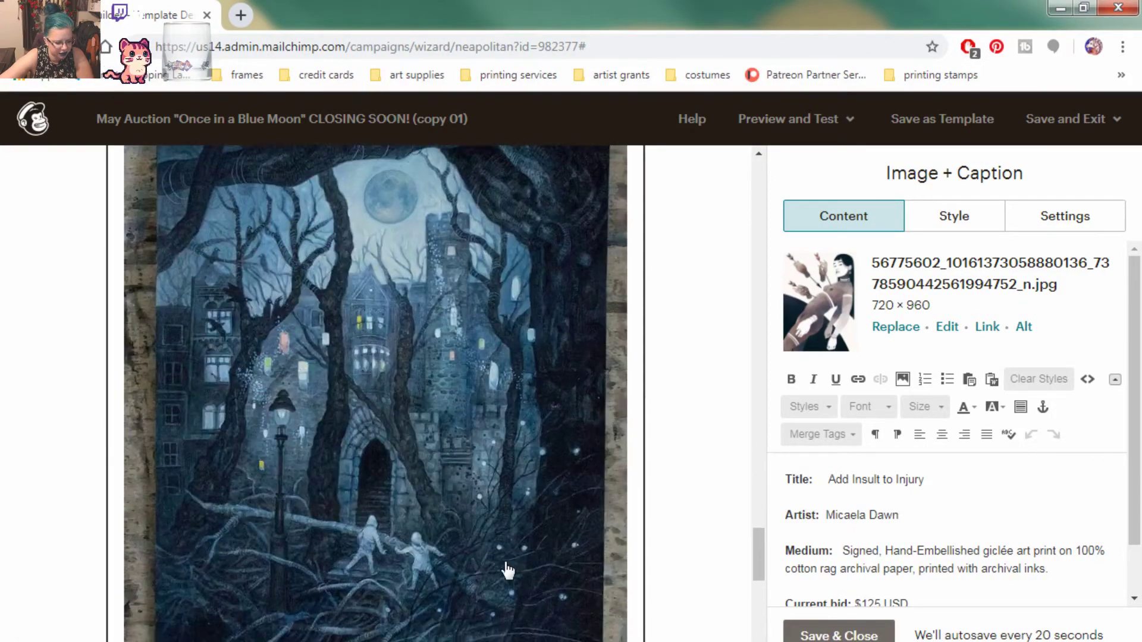
# Save and close the CLOSING SOON! email design, and check the campaign link and social media posts in the campaign overview
pyautogui.click(838, 634)
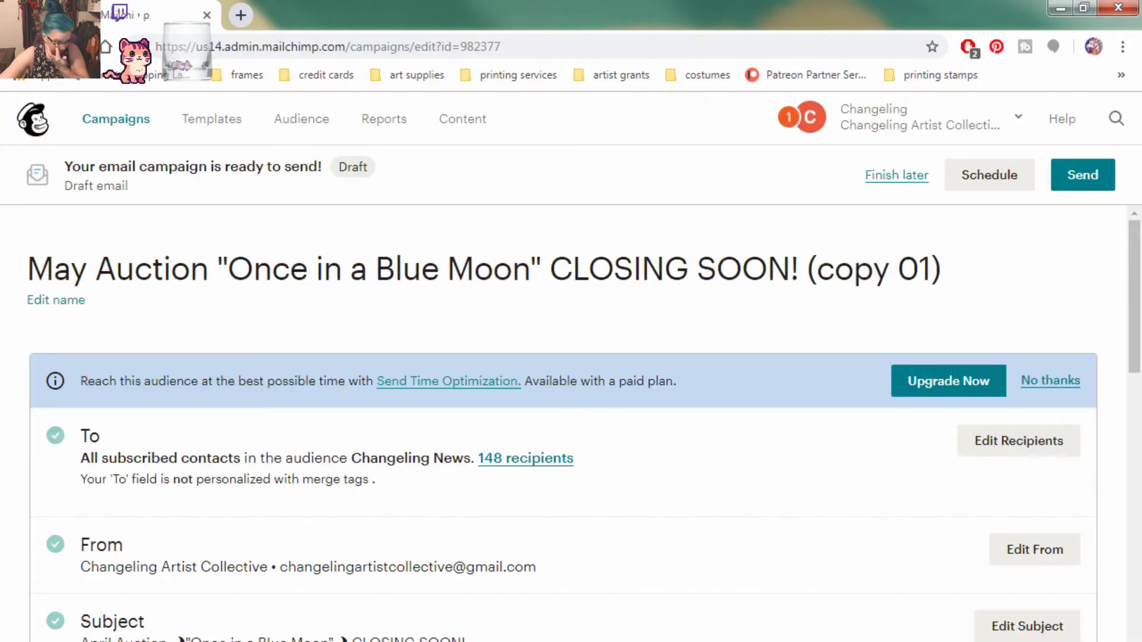
pyautogui.scroll(-13, 720, 584)
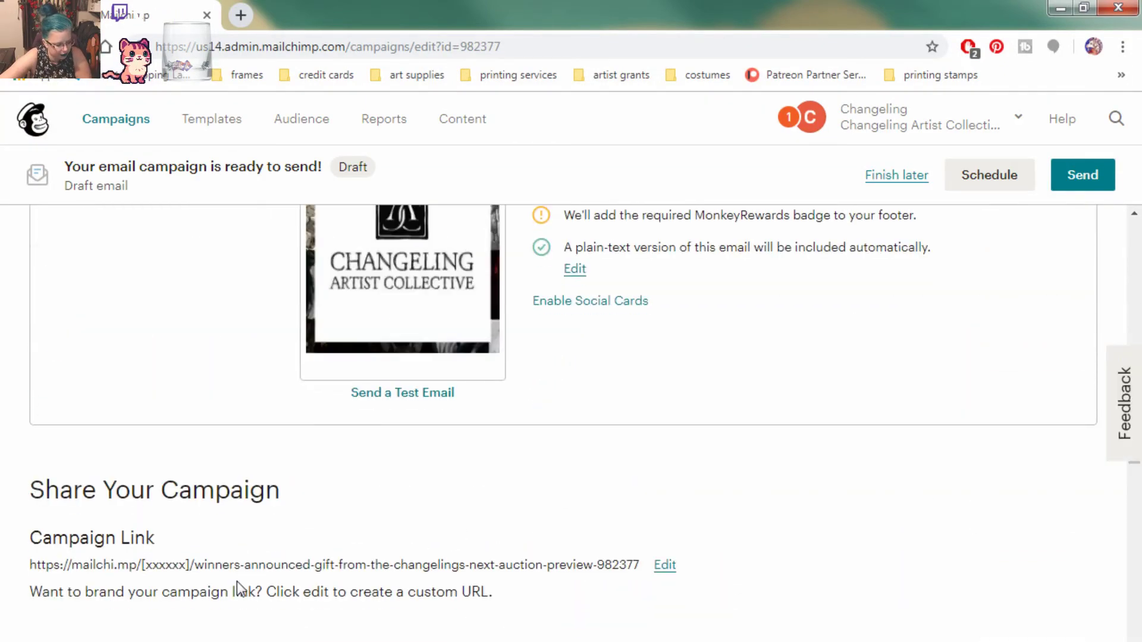
pyautogui.scroll(-7, 212, 562)
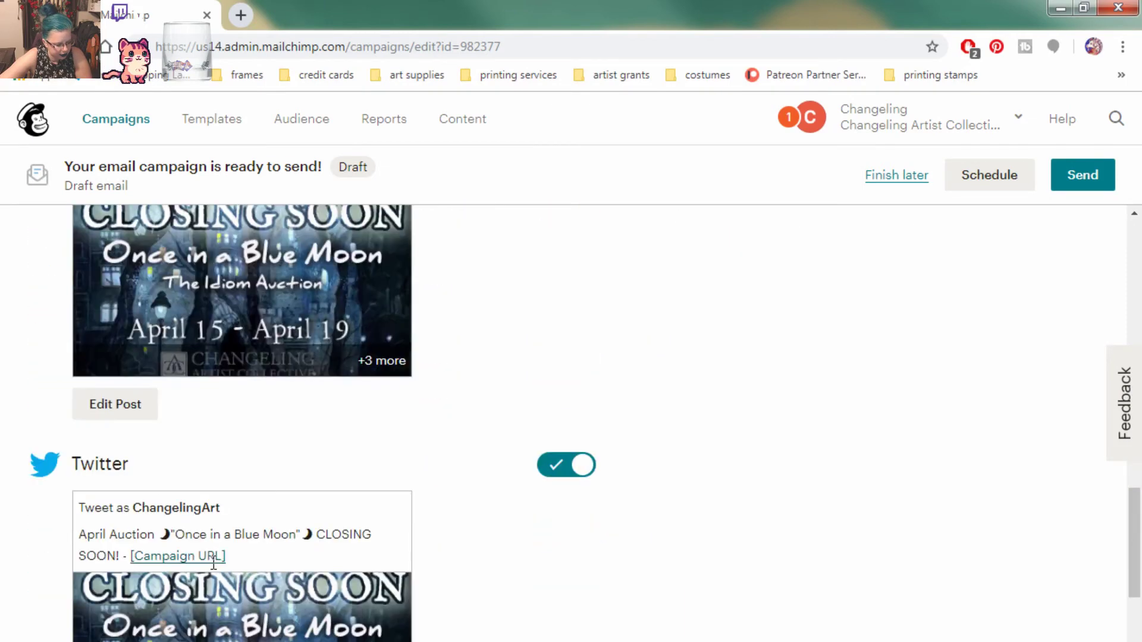
pyautogui.scroll(5, 247, 526)
pyautogui.scroll(15, 247, 527)
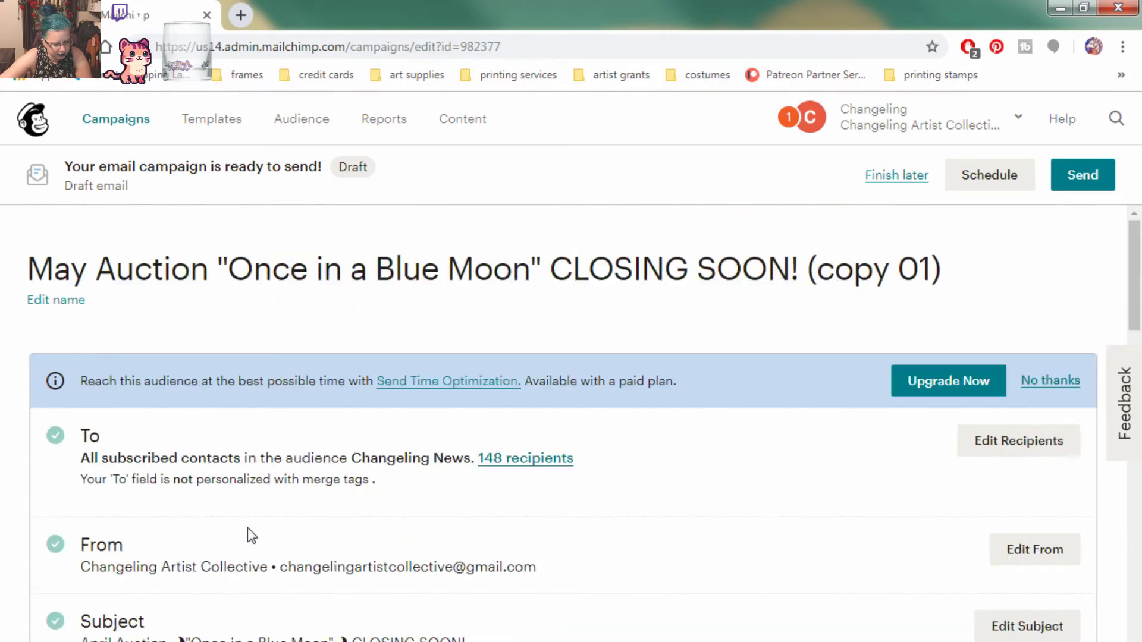
# Leave the CLOSING SOON! draft to finish later and review the May auction drafts in the campaigns list
pyautogui.click(865, 179)
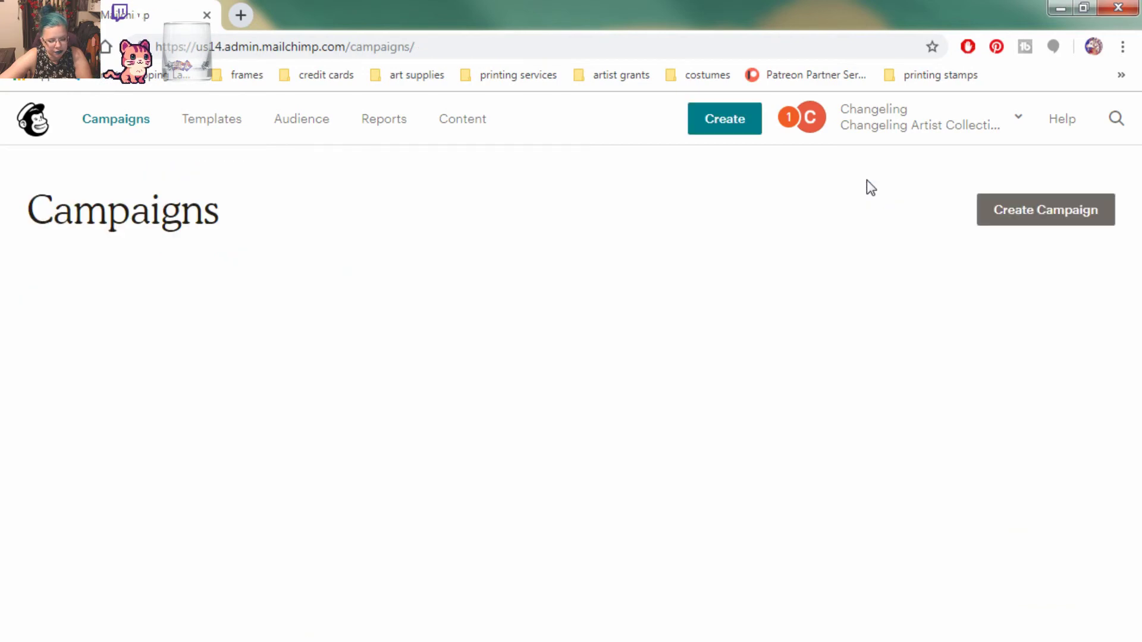
pyautogui.scroll(-3, 434, 381)
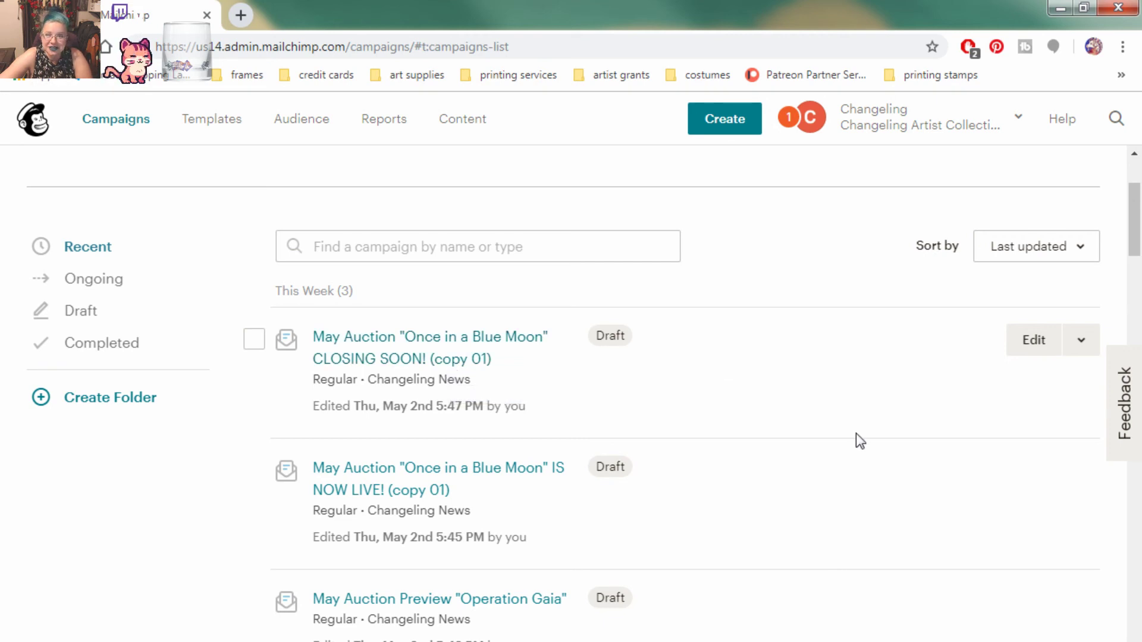
pyautogui.scroll(3, 856, 433)
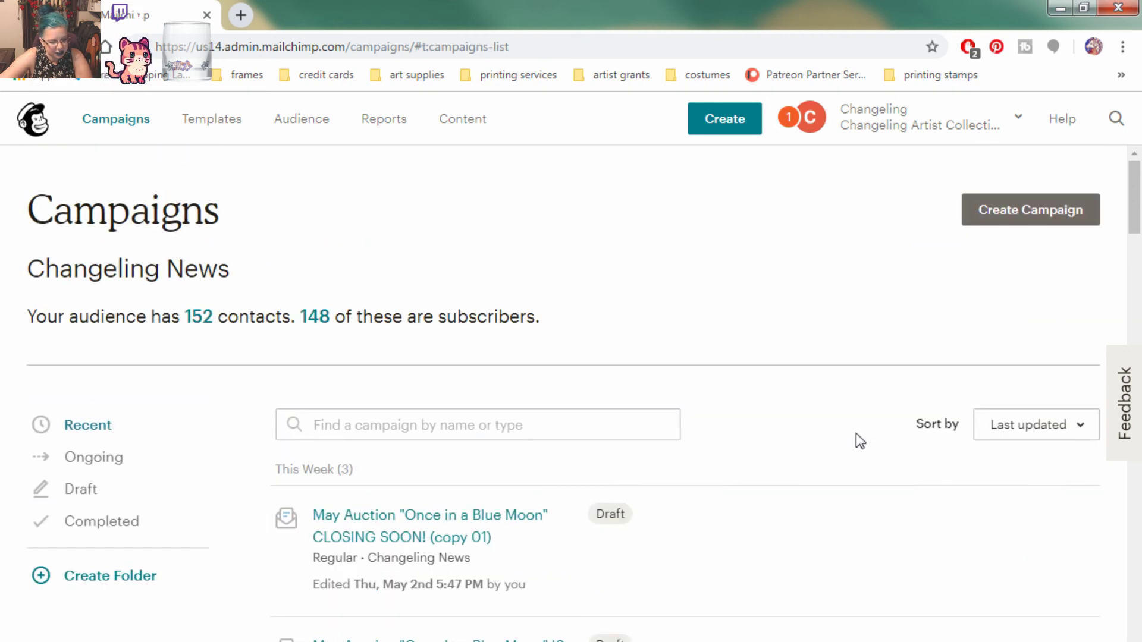
pyautogui.scroll(-5, 855, 433)
pyautogui.scroll(-3, 856, 434)
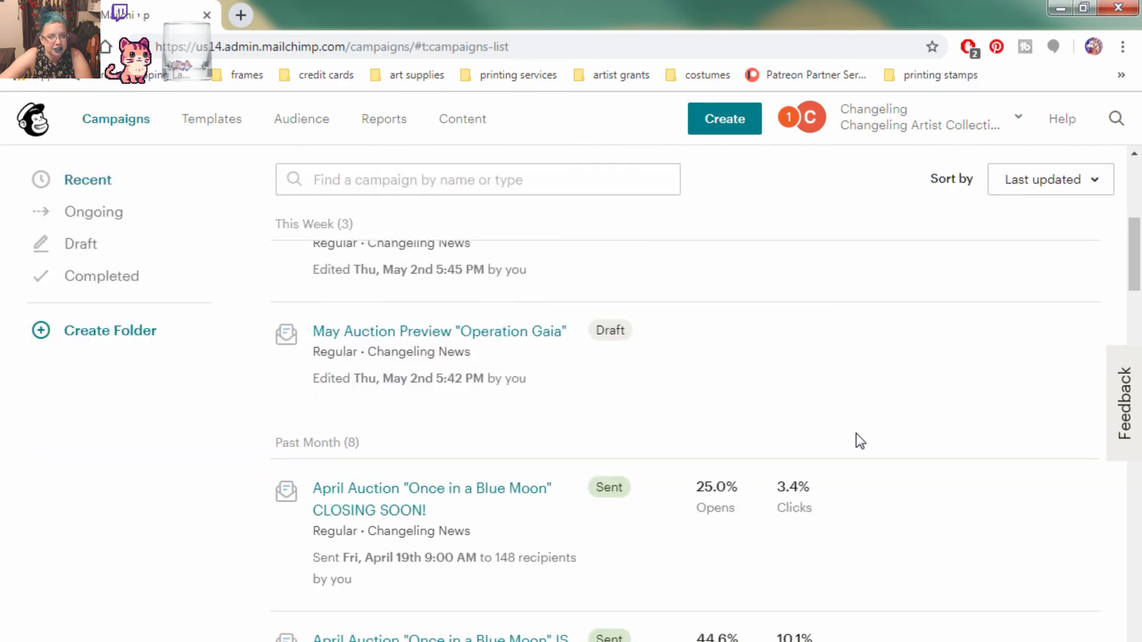
pyautogui.scroll(8, 856, 433)
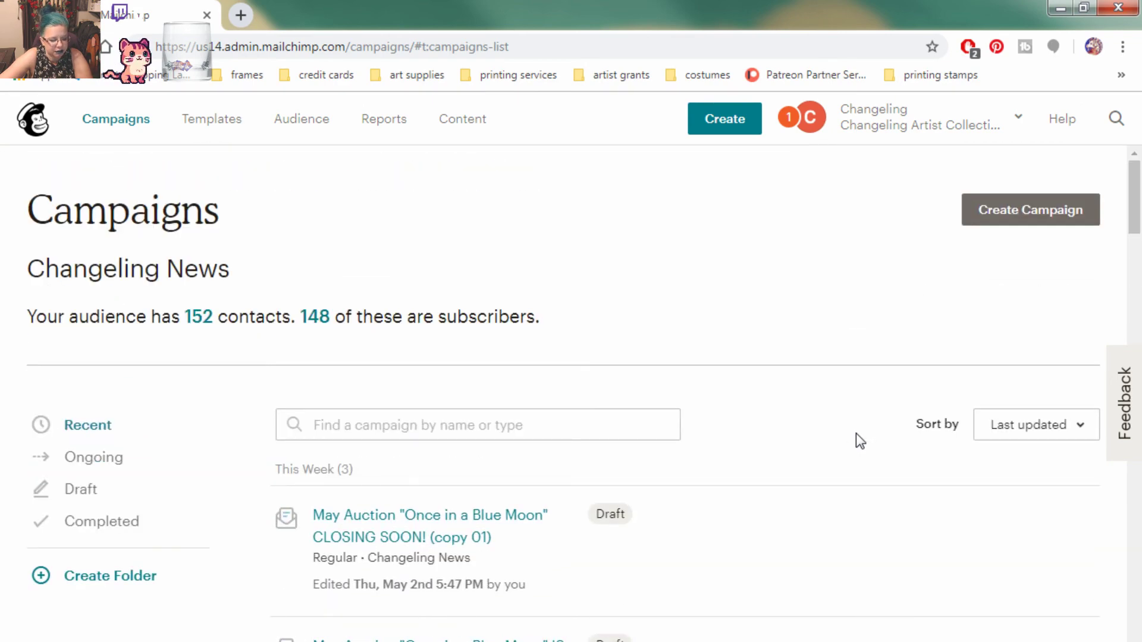